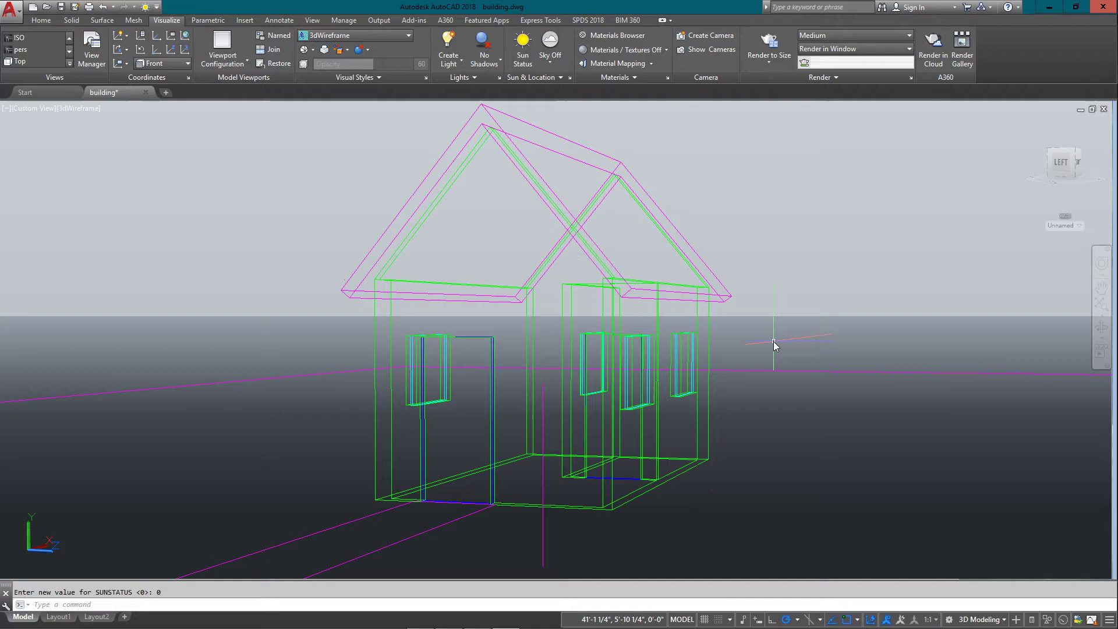
- Render the house scene with RENDER, enlarge the Render window to inspect it, then close it
type("render")
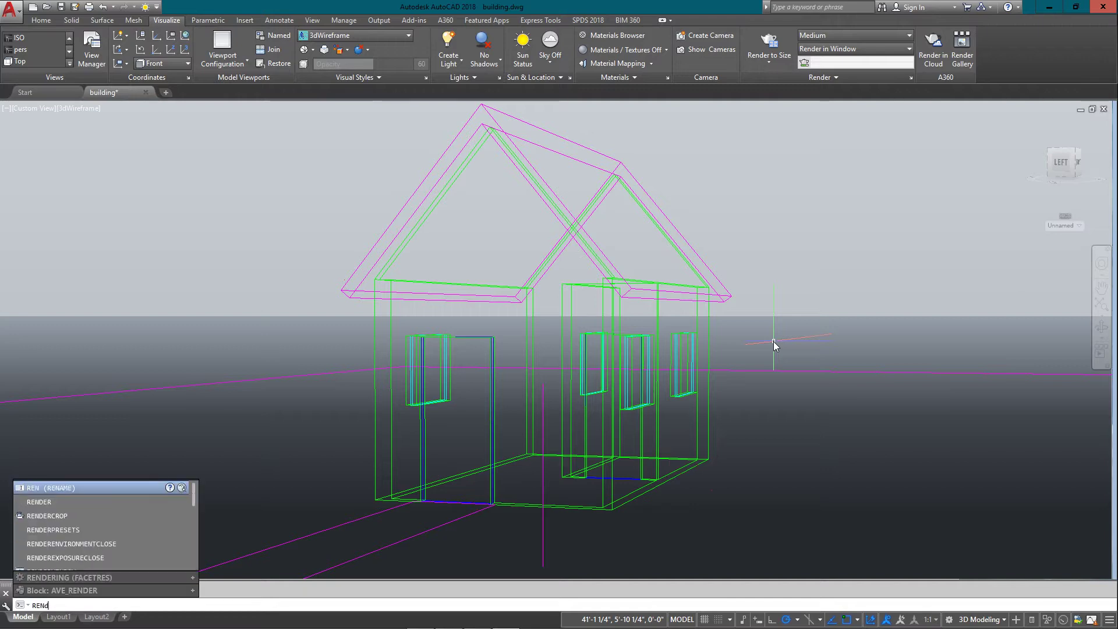
key("Return")
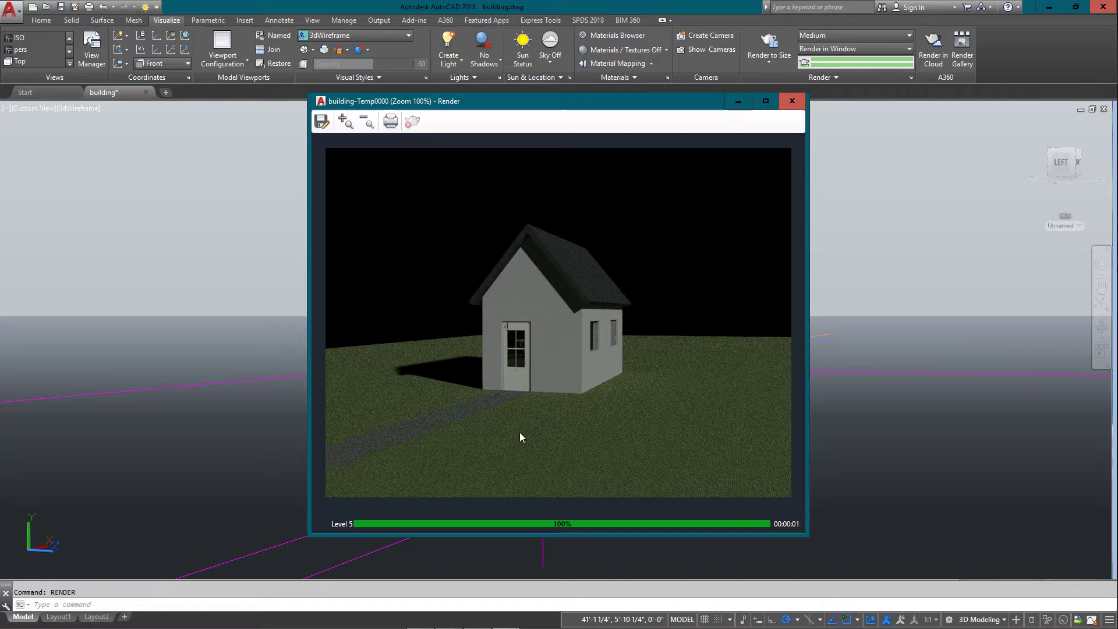
left_click_drag(542, 535, 543, 558)
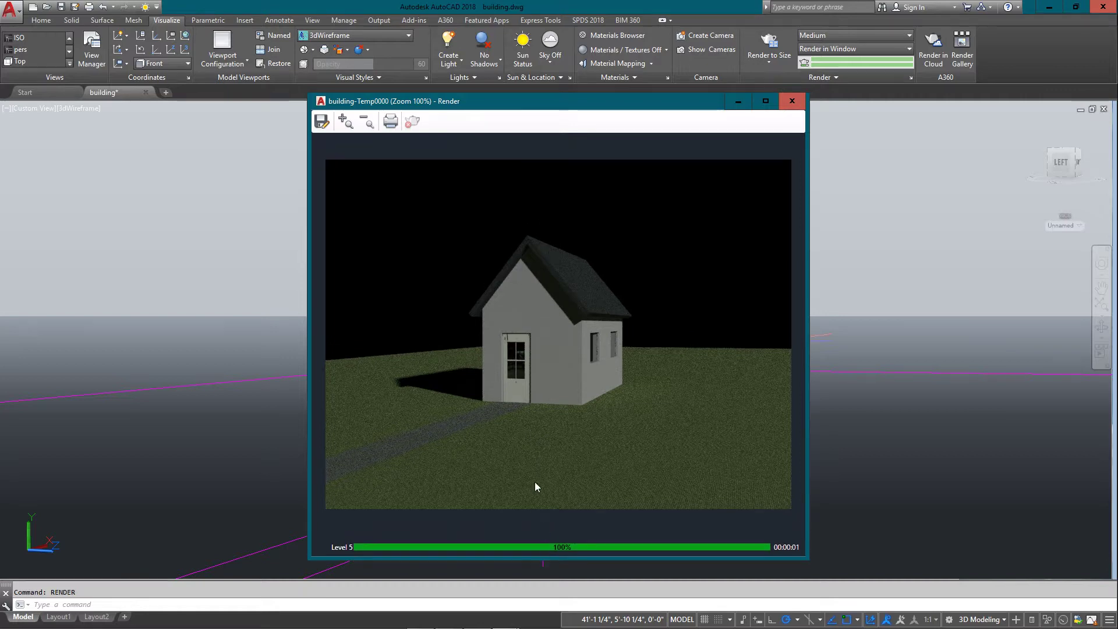
mouse_move(307, 94)
left_mouse_down()
mouse_move(327, 119)
mouse_move(325, 98)
left_mouse_up()
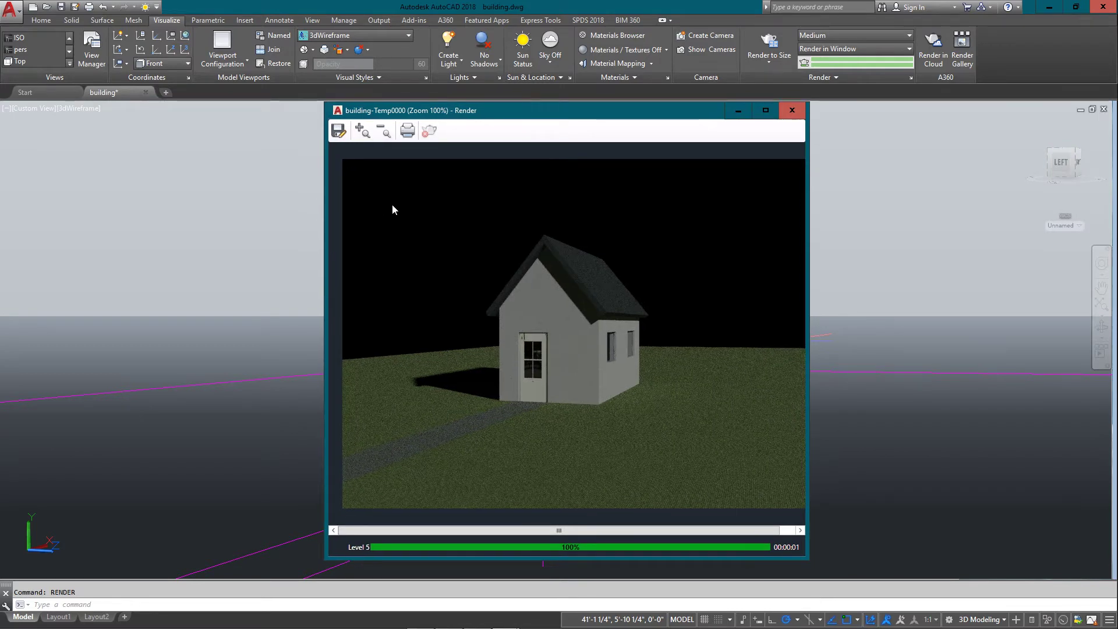
left_click(738, 110)
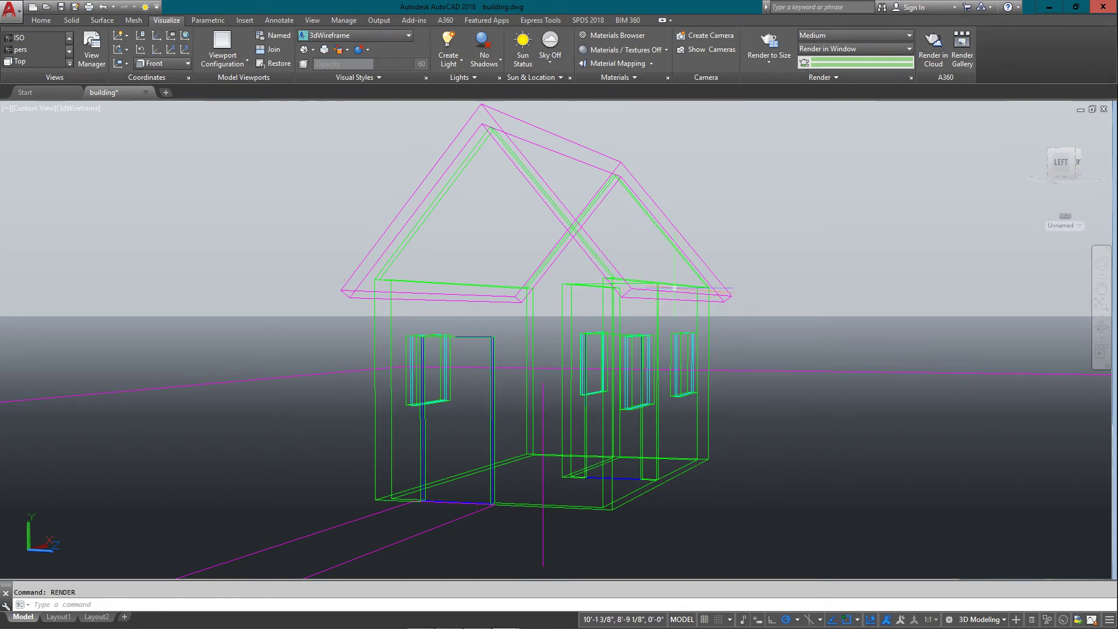
- Use BACKGROUND to set the viewport background type to Image with the sky photo file
type("BACKGROUND")
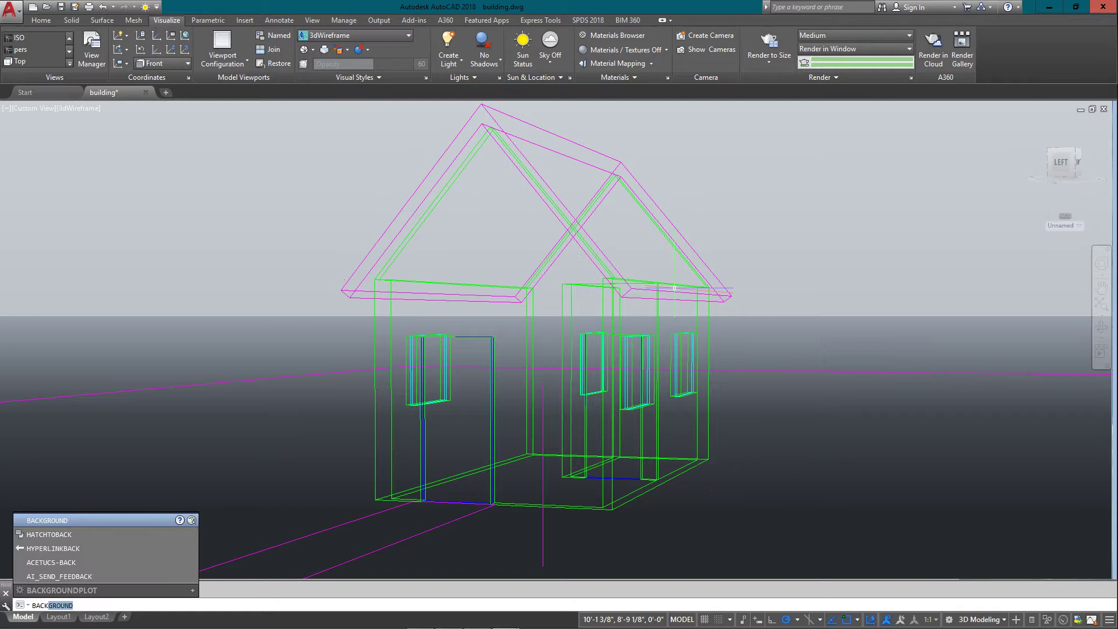
key("Return")
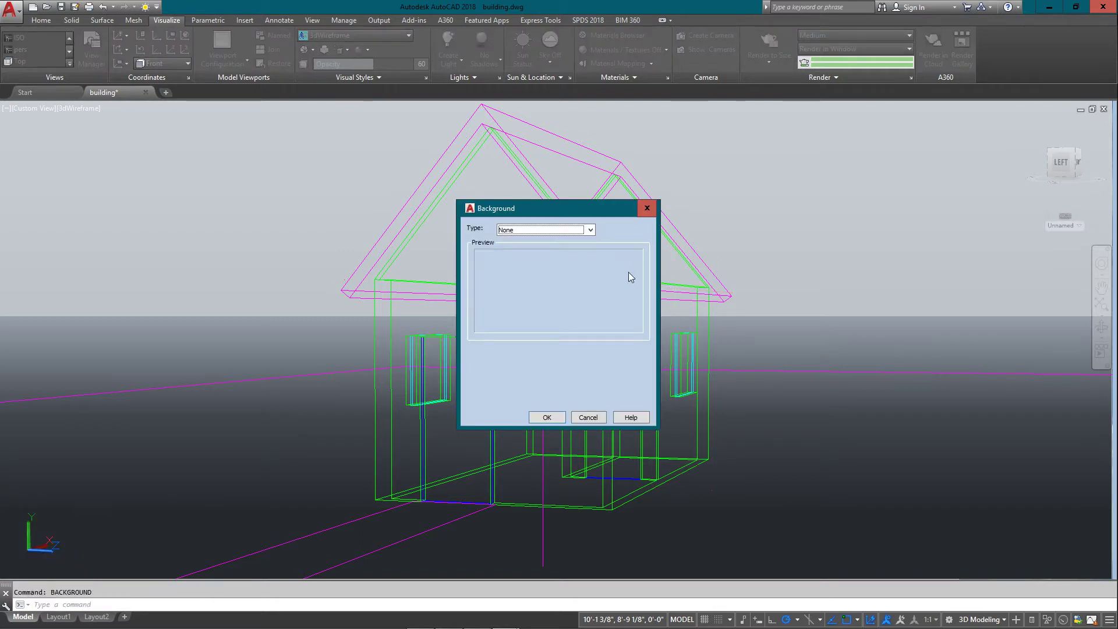
left_click(587, 230)
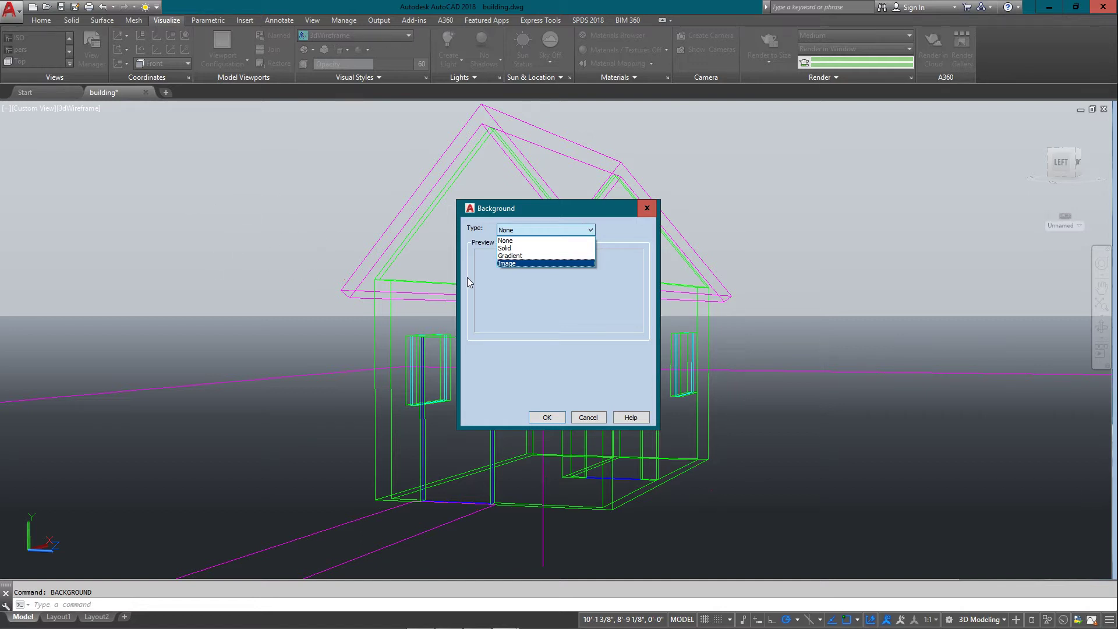
left_click(515, 262)
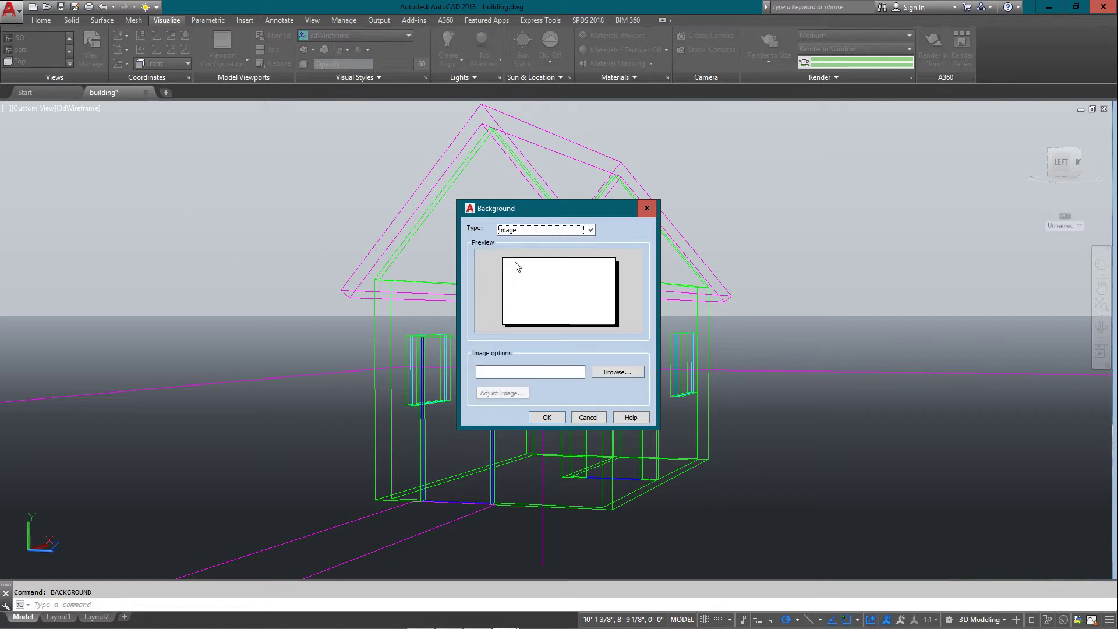
left_click(616, 373)
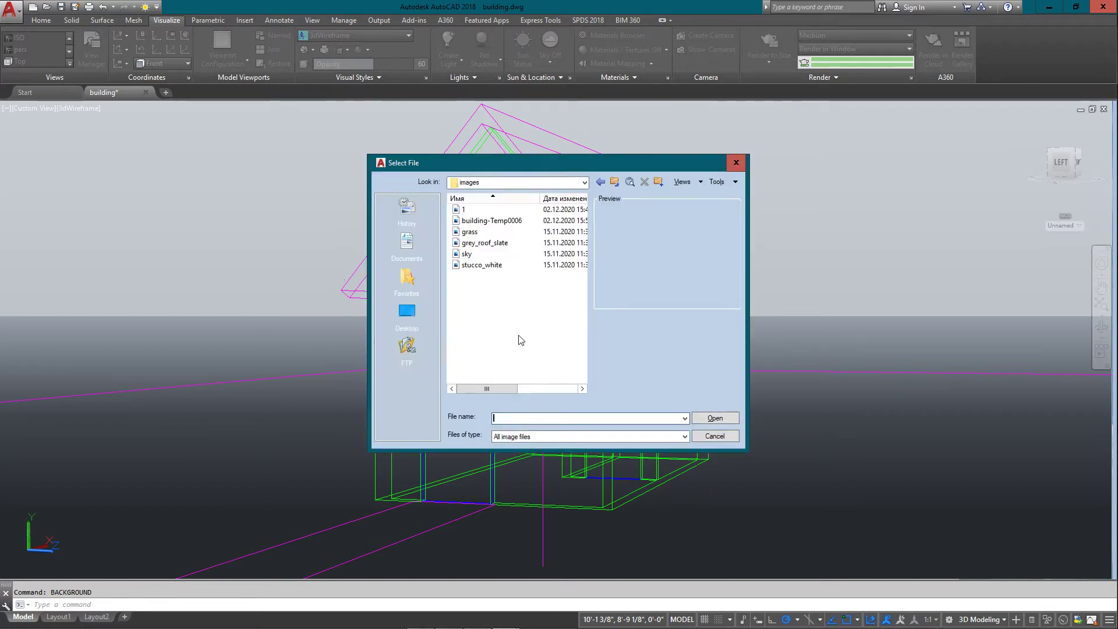
left_click(488, 256)
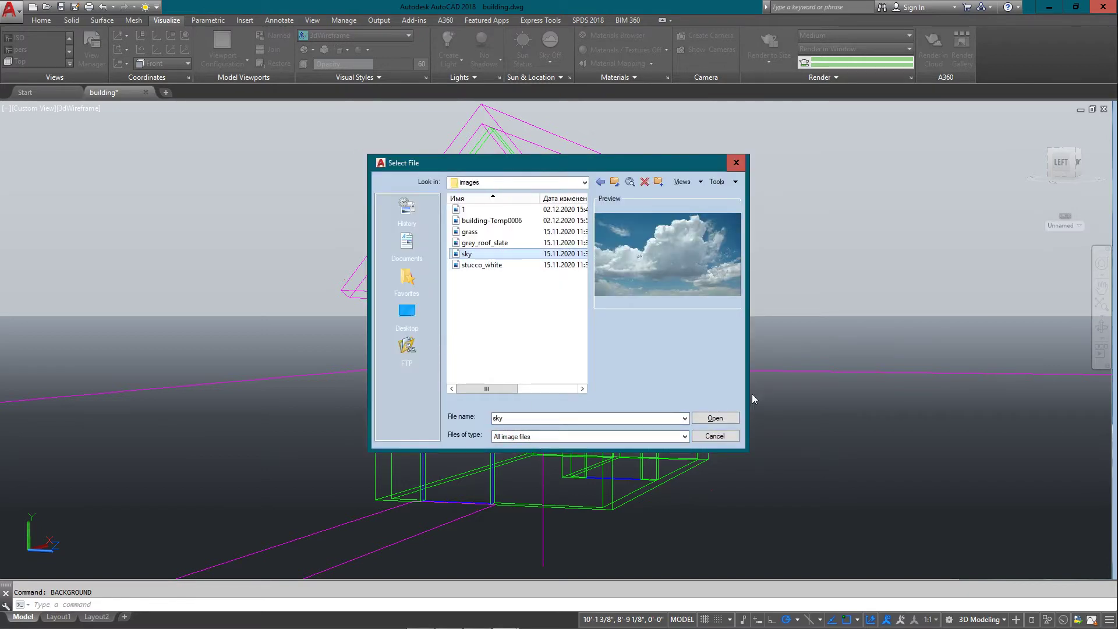
left_click(716, 419)
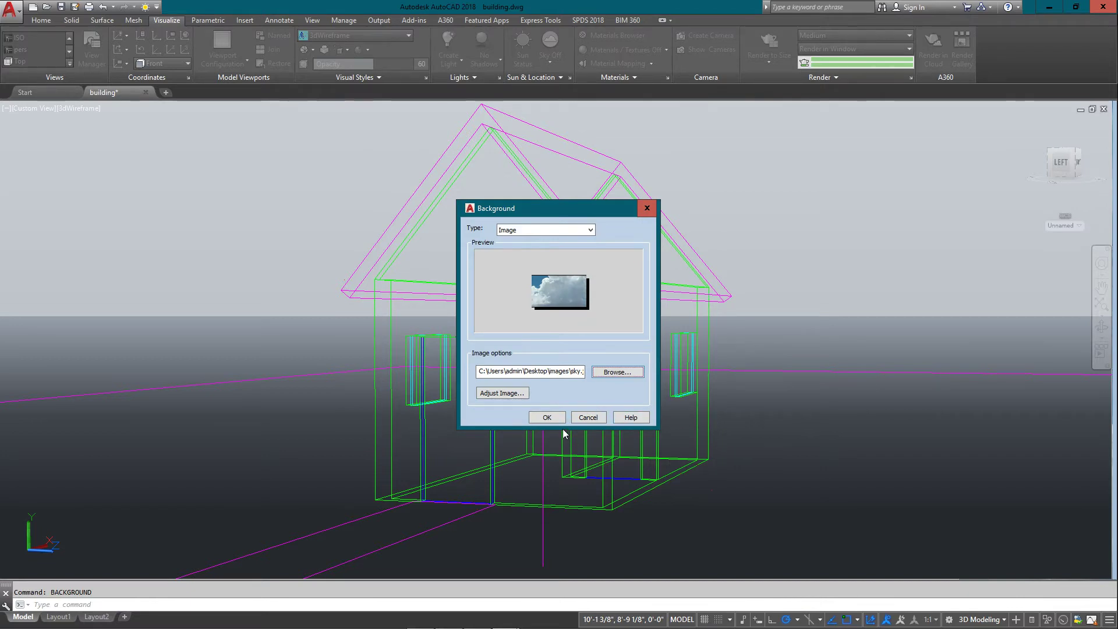
left_click(547, 417)
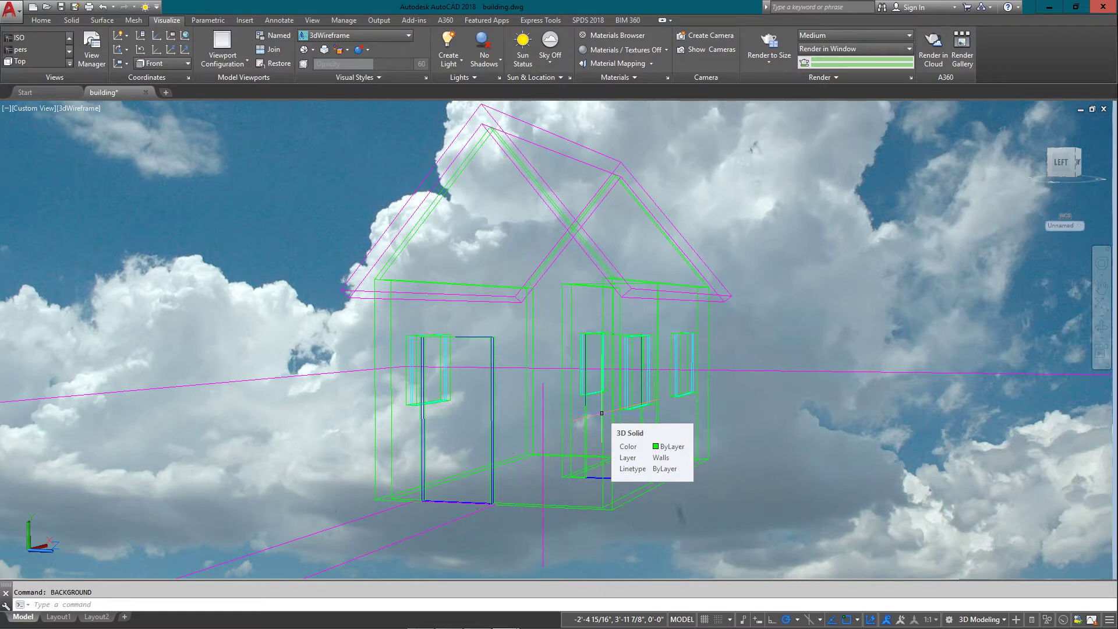
- Render the house against the cloudy sky background and close the render result
type("RENDER")
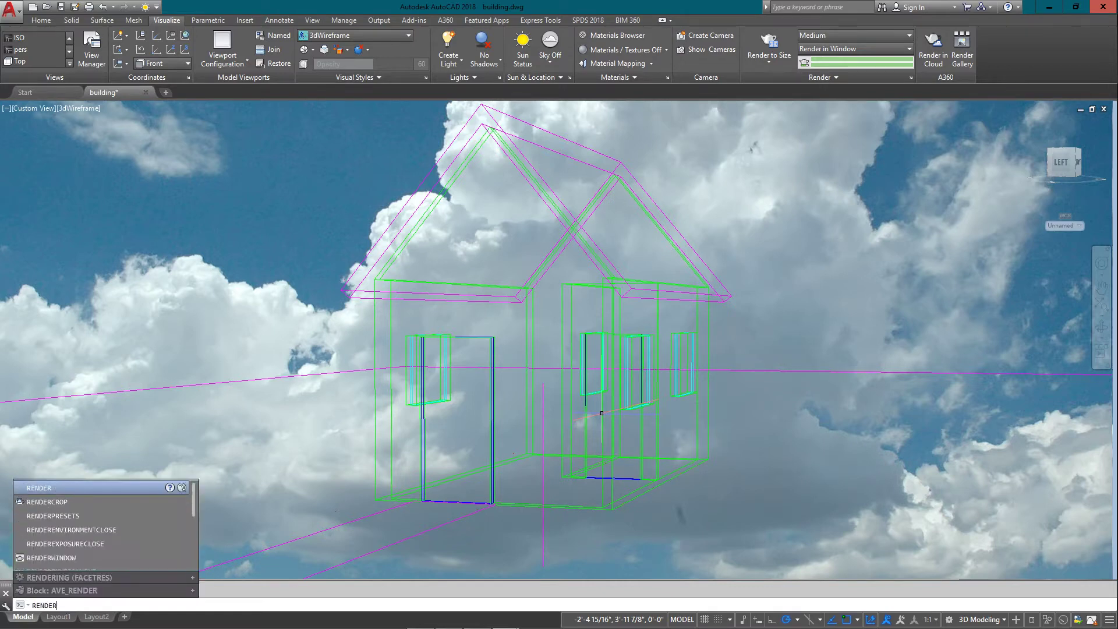
key("Return")
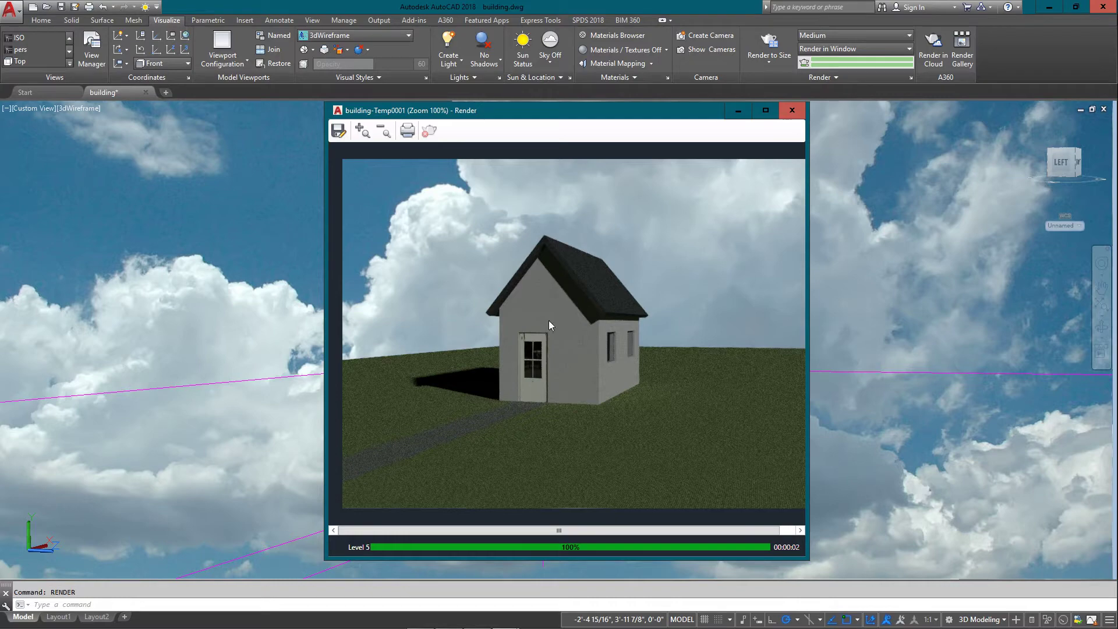
left_click(792, 110)
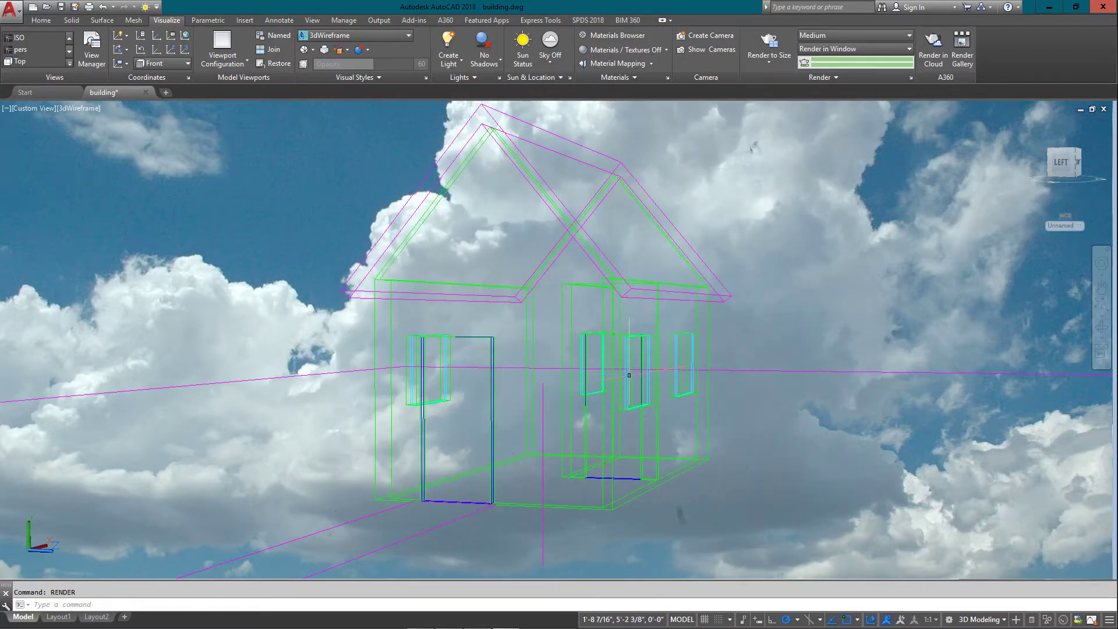
- In View Manager, give the pers view an Image background using the sky file
type("V")
key("Return")
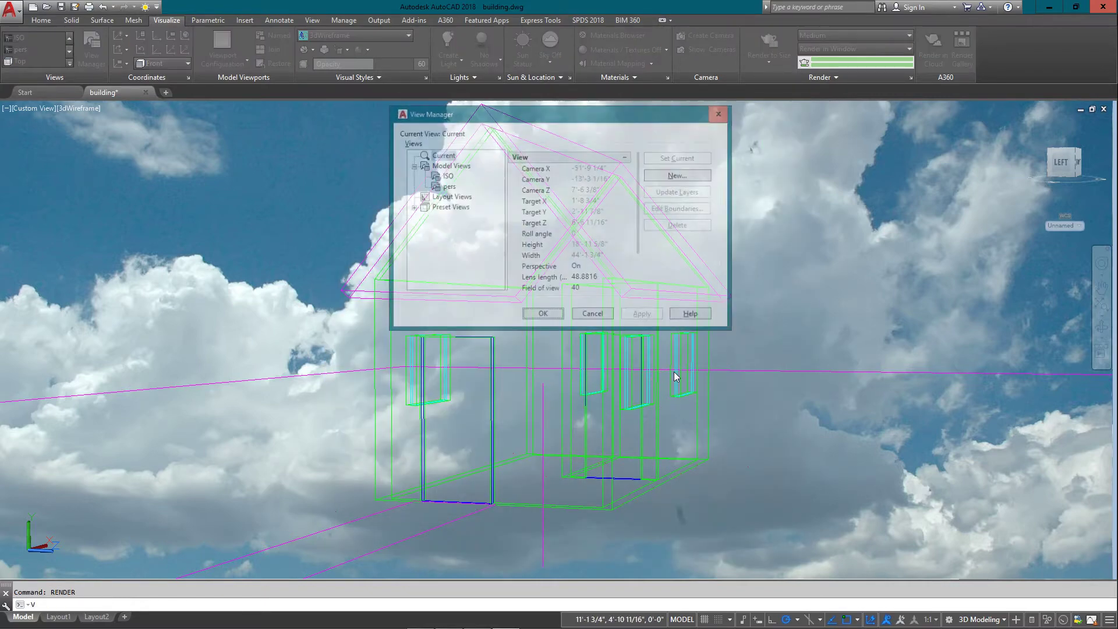
left_click(446, 186)
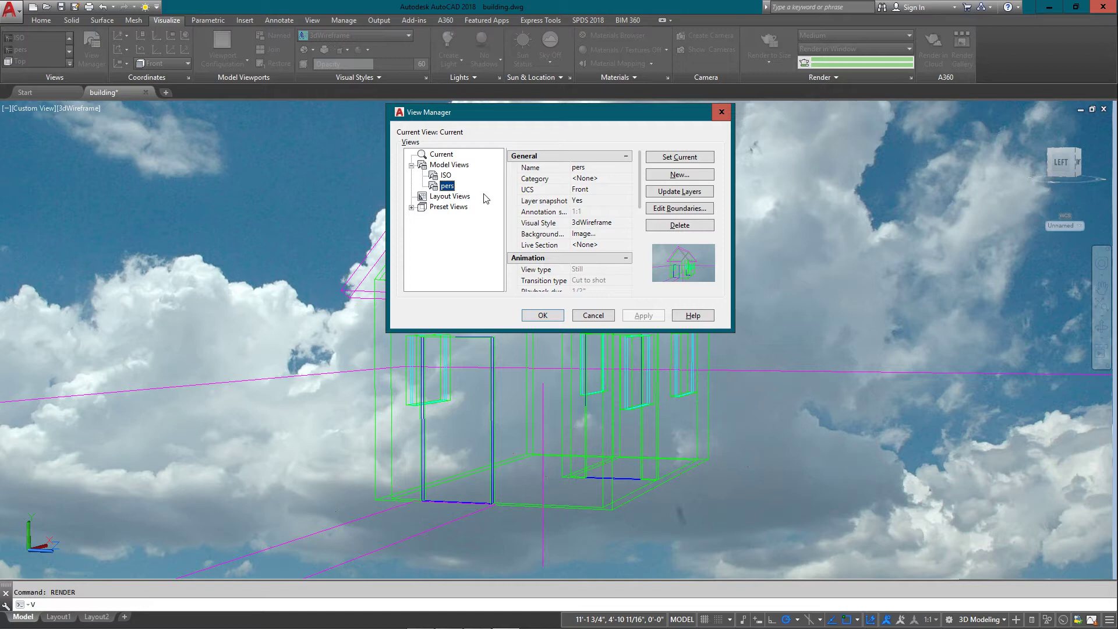
left_click(583, 234)
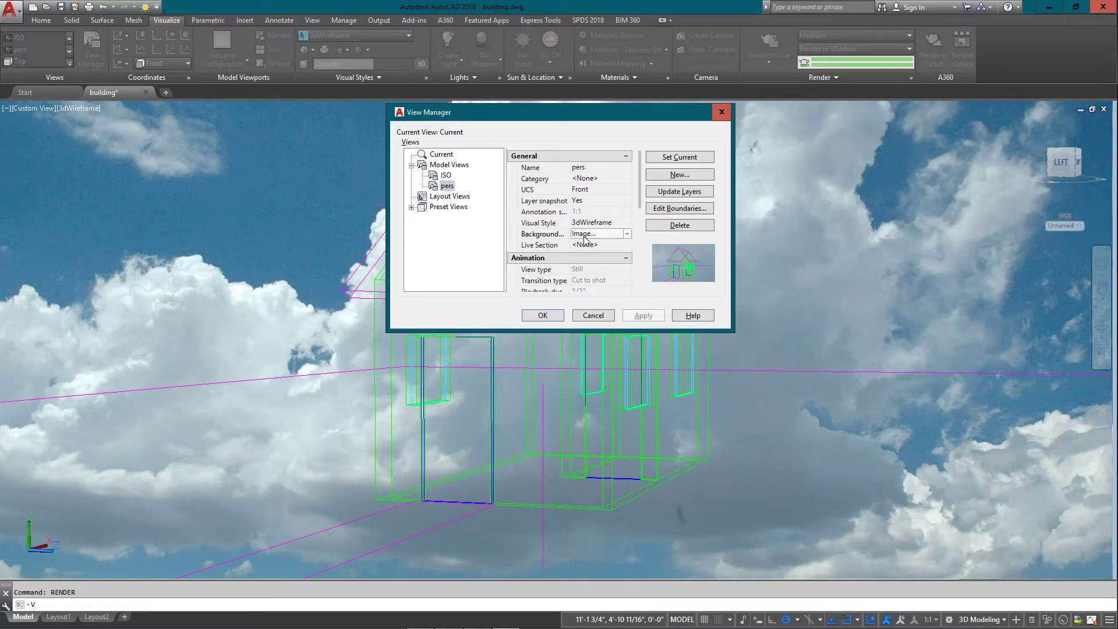
left_click(584, 238)
left_click(589, 242)
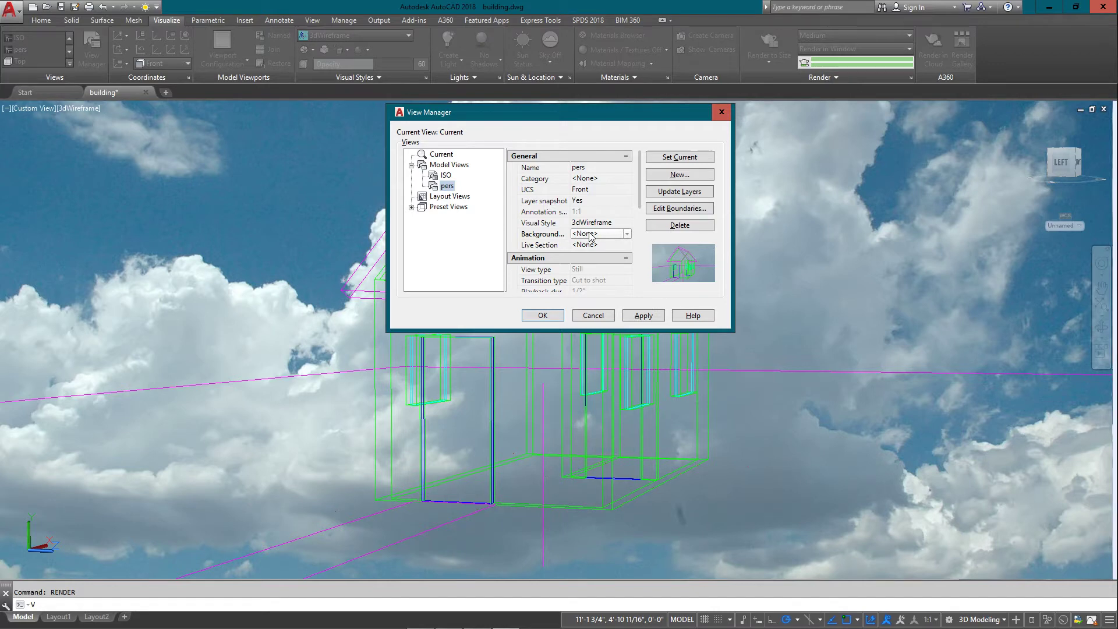
left_click(590, 235)
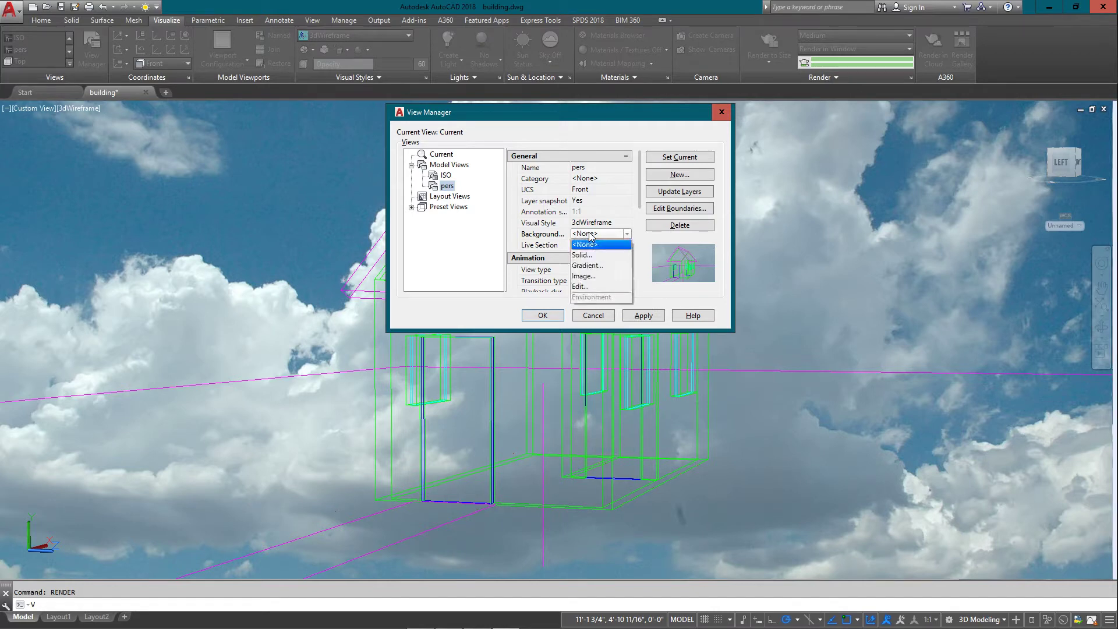
left_click(596, 274)
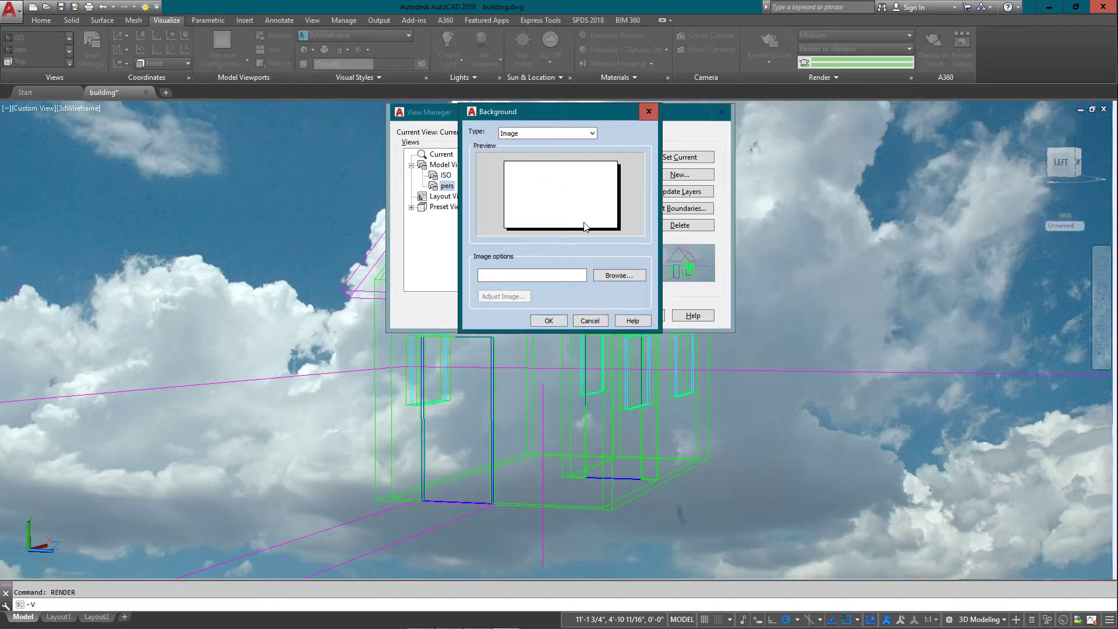
left_click(618, 275)
left_click(488, 254)
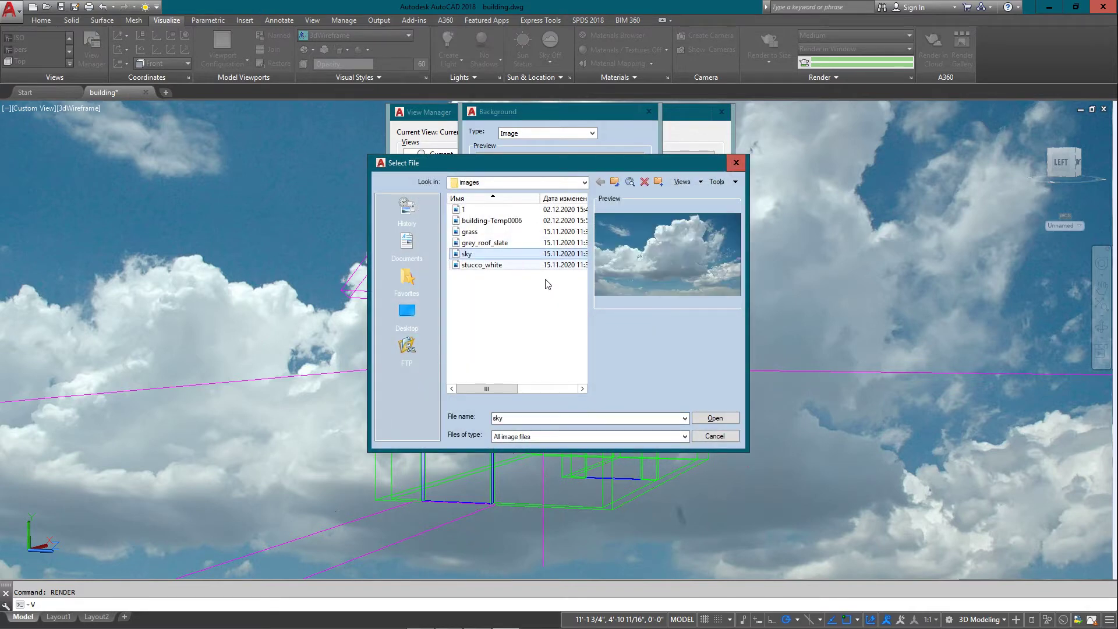
left_click(476, 255)
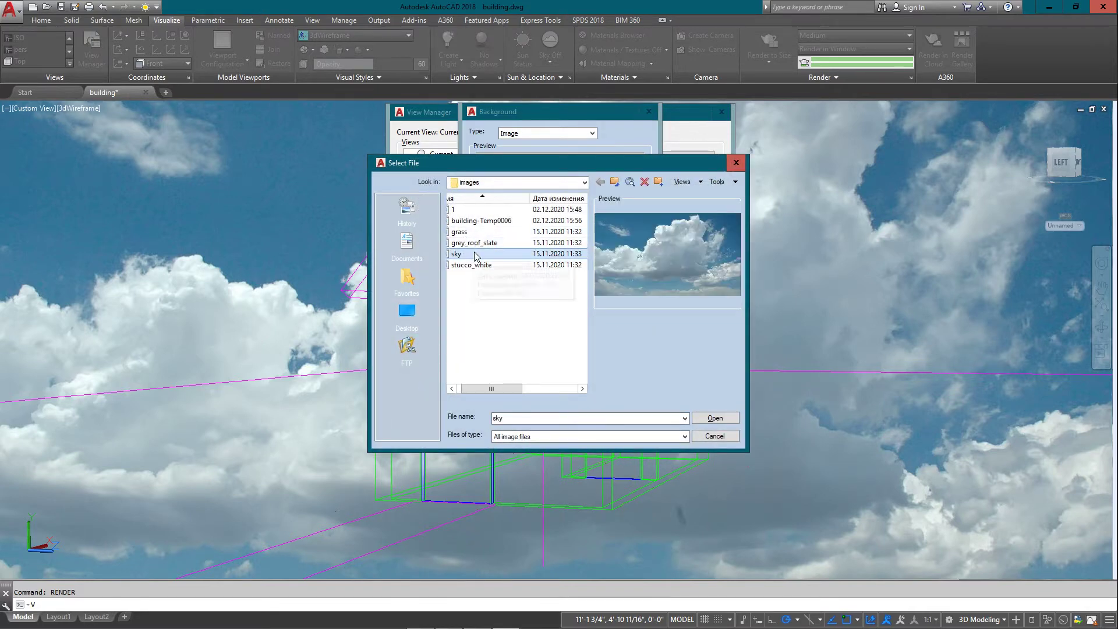
left_click(714, 418)
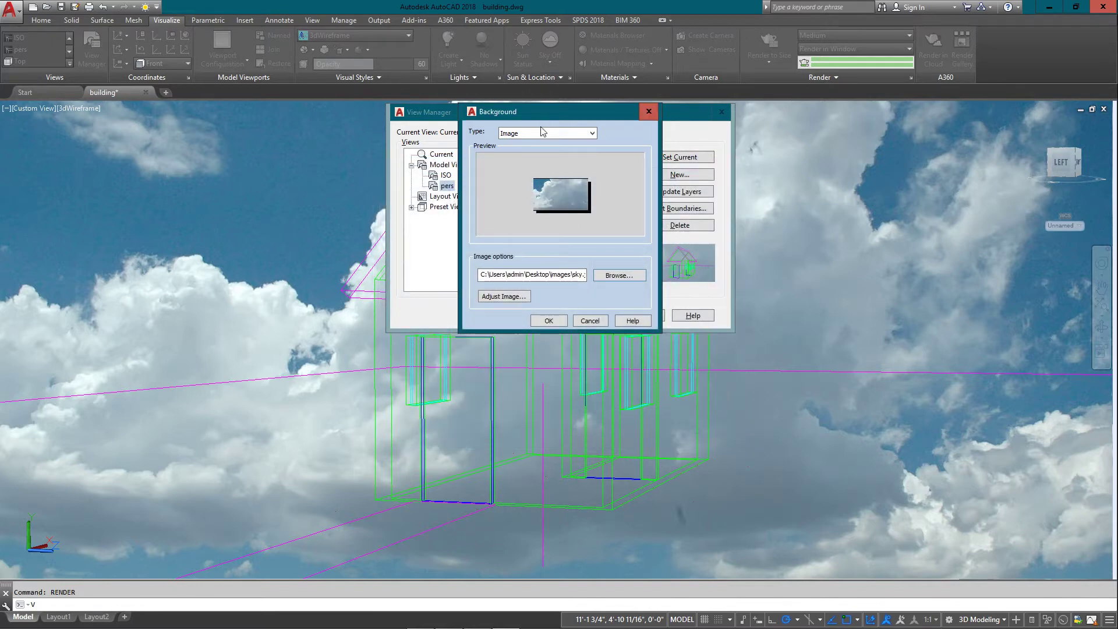
- Stretch the sky image to fill the view, then make pers the current view
left_click(504, 296)
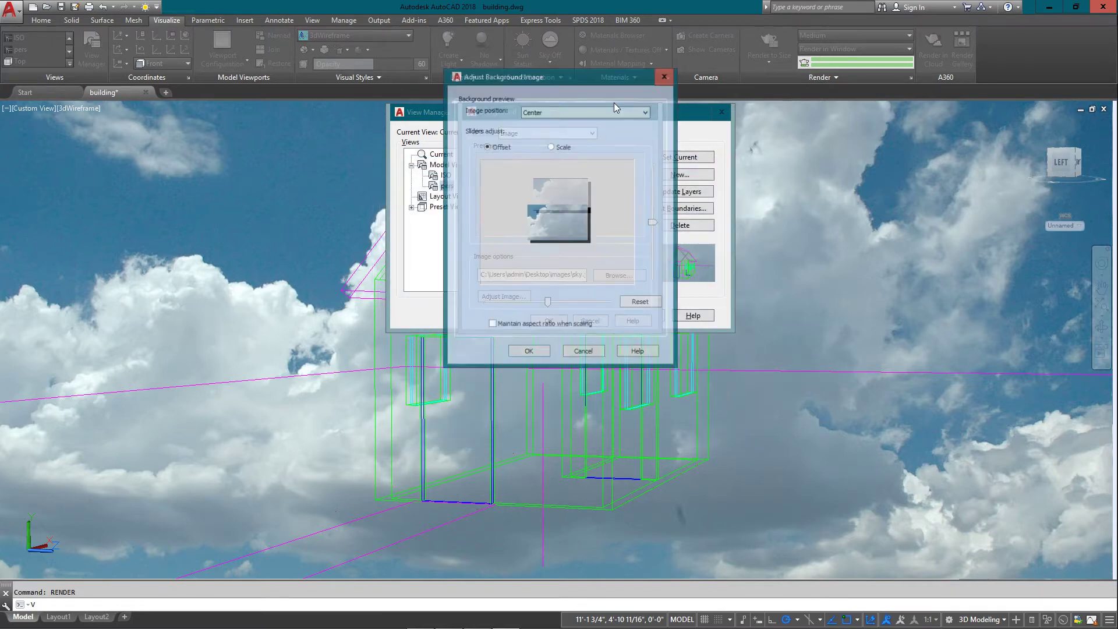
left_click(540, 110)
left_click(545, 130)
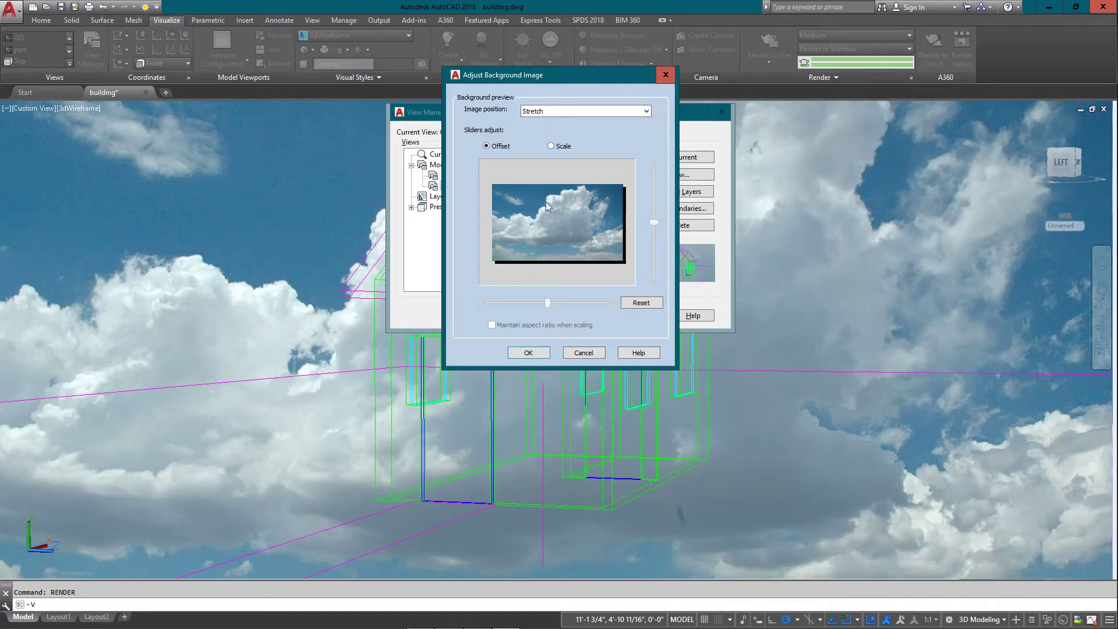
left_click(541, 351)
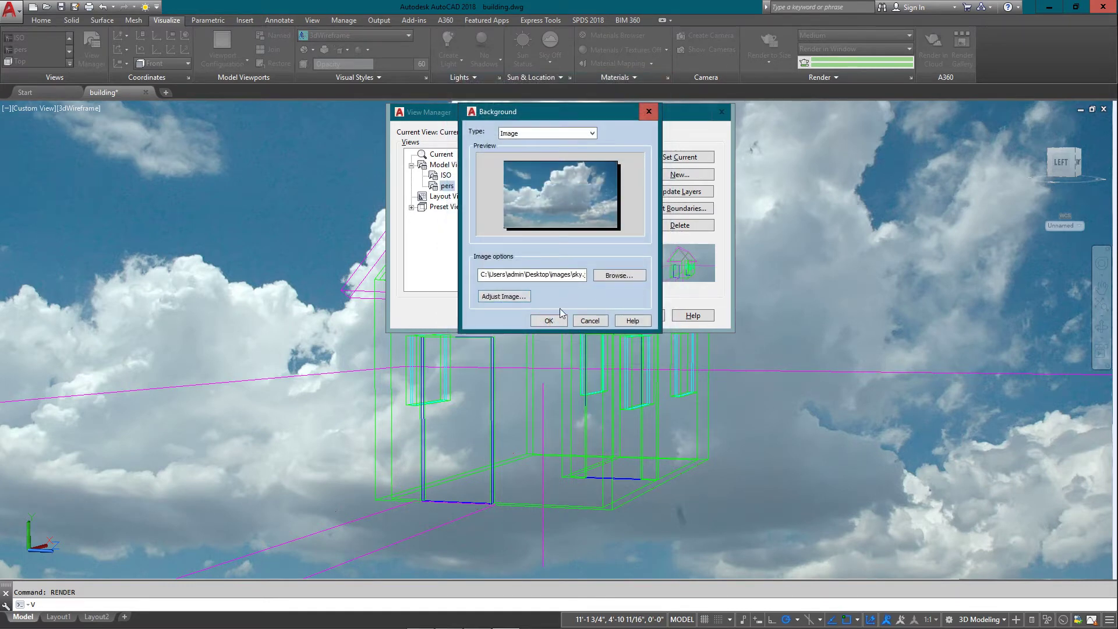
left_click(557, 321)
left_click(678, 160)
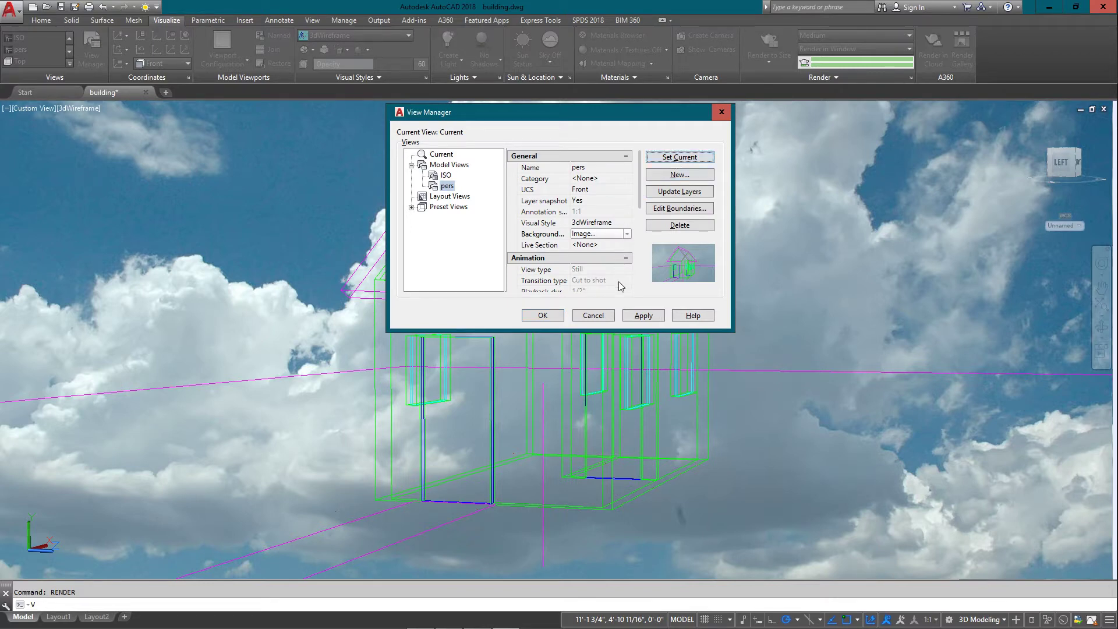
left_click(641, 320)
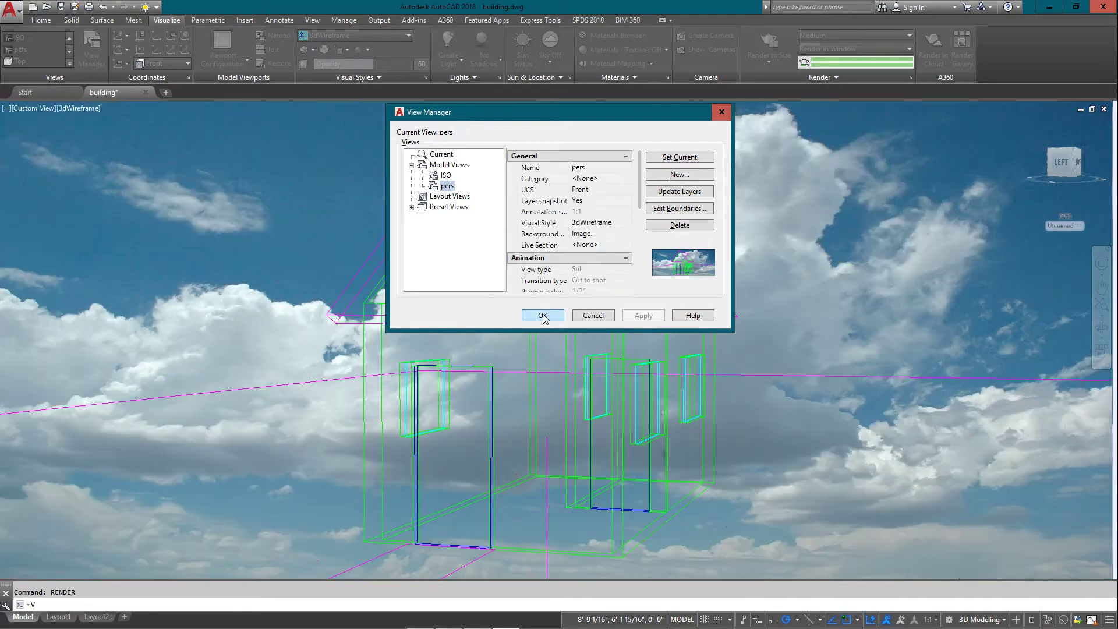
left_click(543, 316)
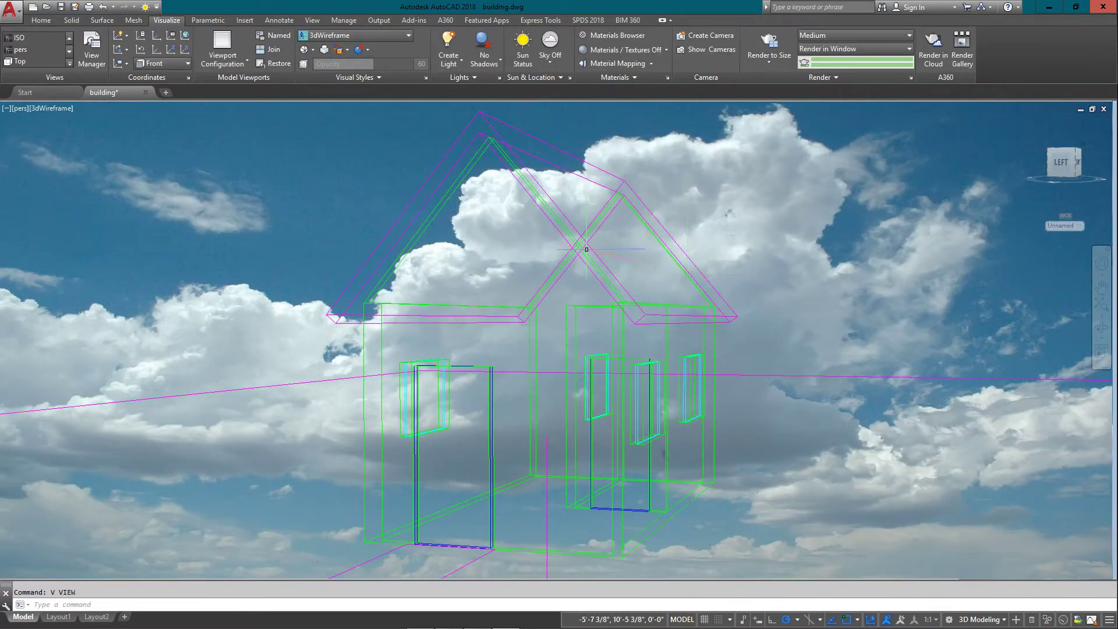
type("RENDER")
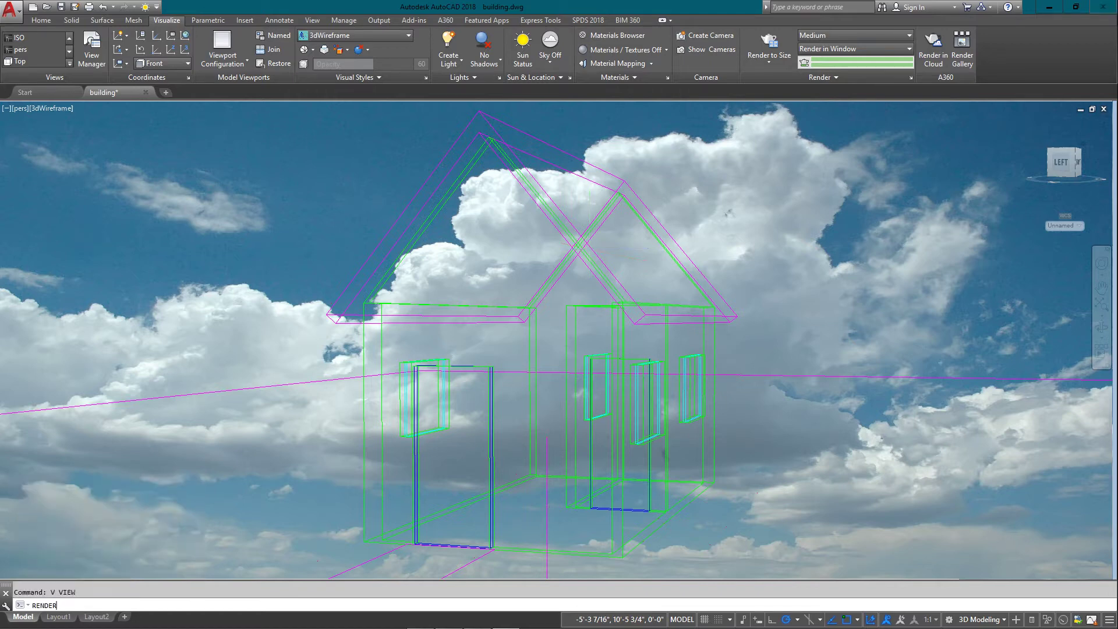
key("Return")
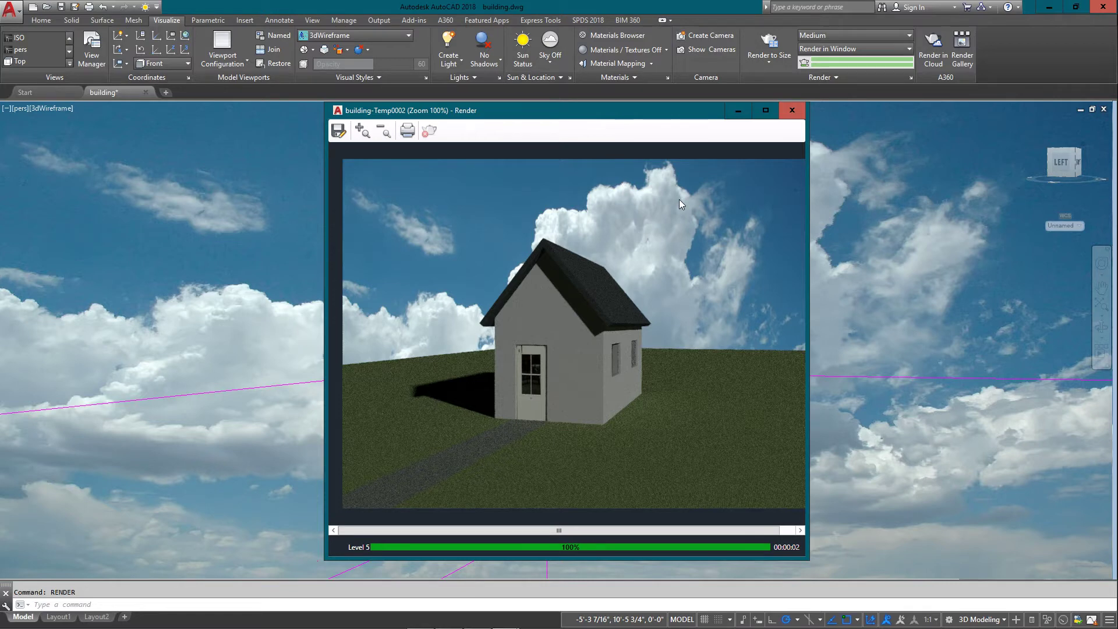
scroll(599, 262, "down", 1)
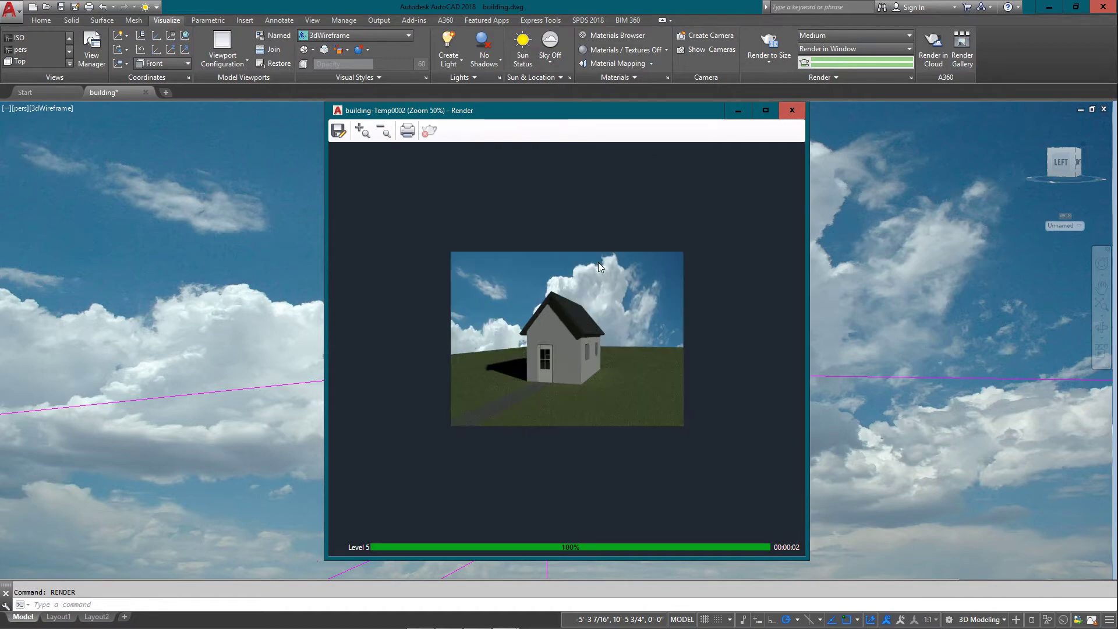
scroll(599, 262, "up", 1)
scroll(599, 262, "down", 1)
scroll(599, 262, "up", 1)
left_click_drag(599, 110, 807, 63)
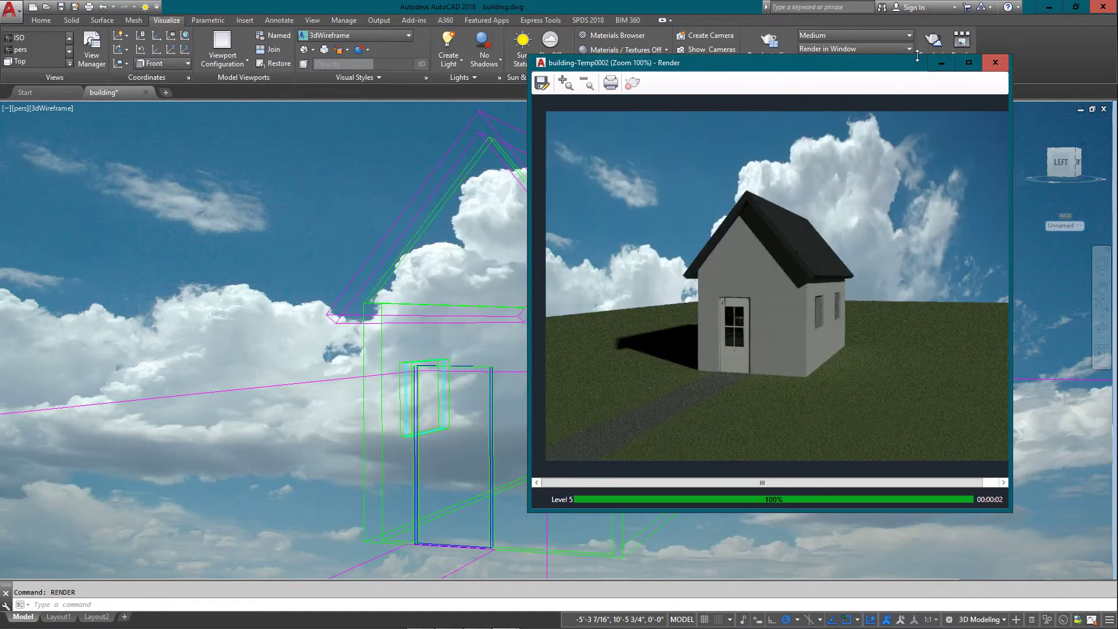
left_click(991, 65)
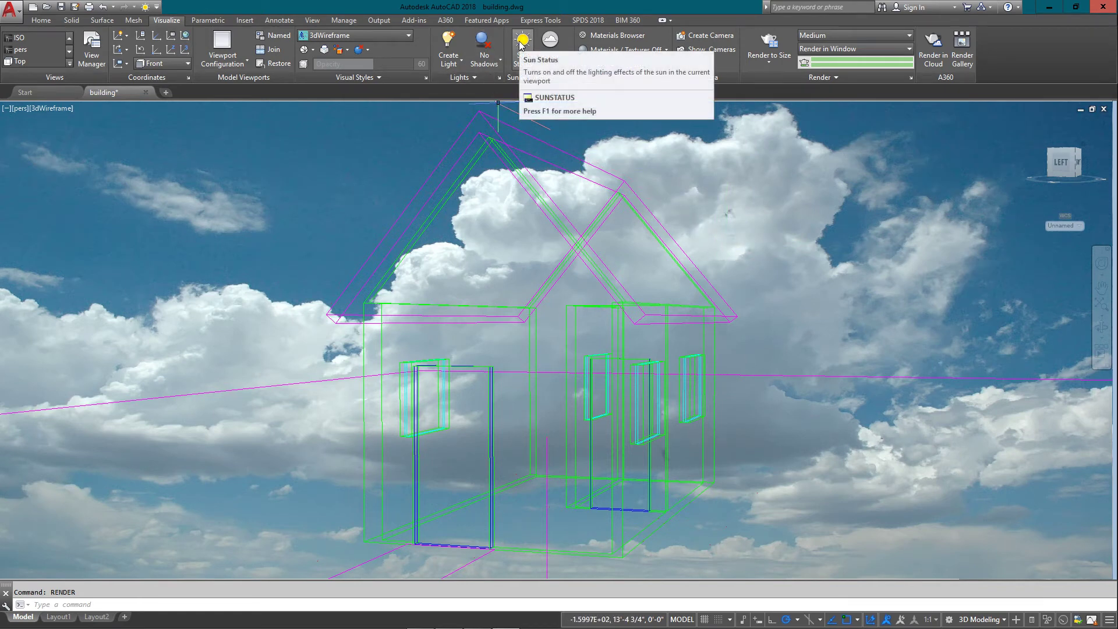
left_click(522, 78)
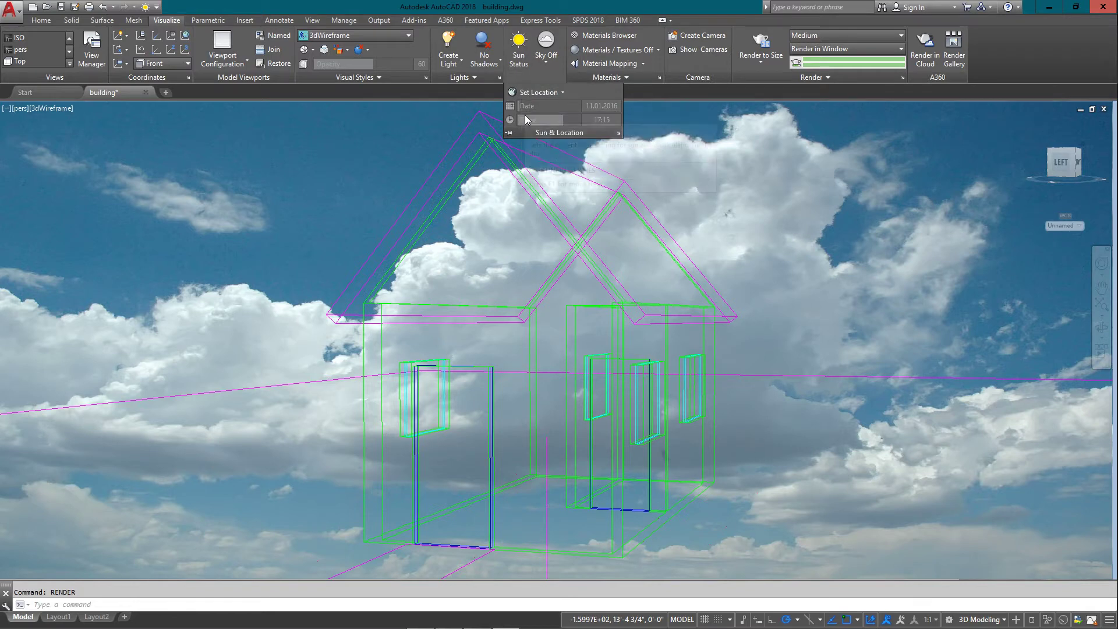
left_click(521, 54)
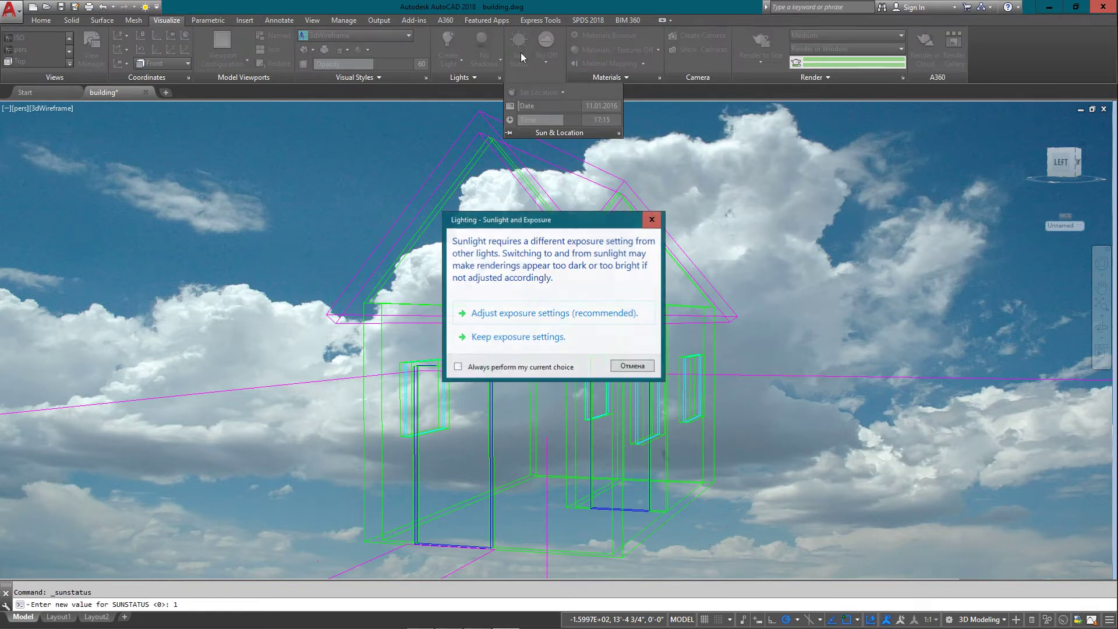
left_click(499, 338)
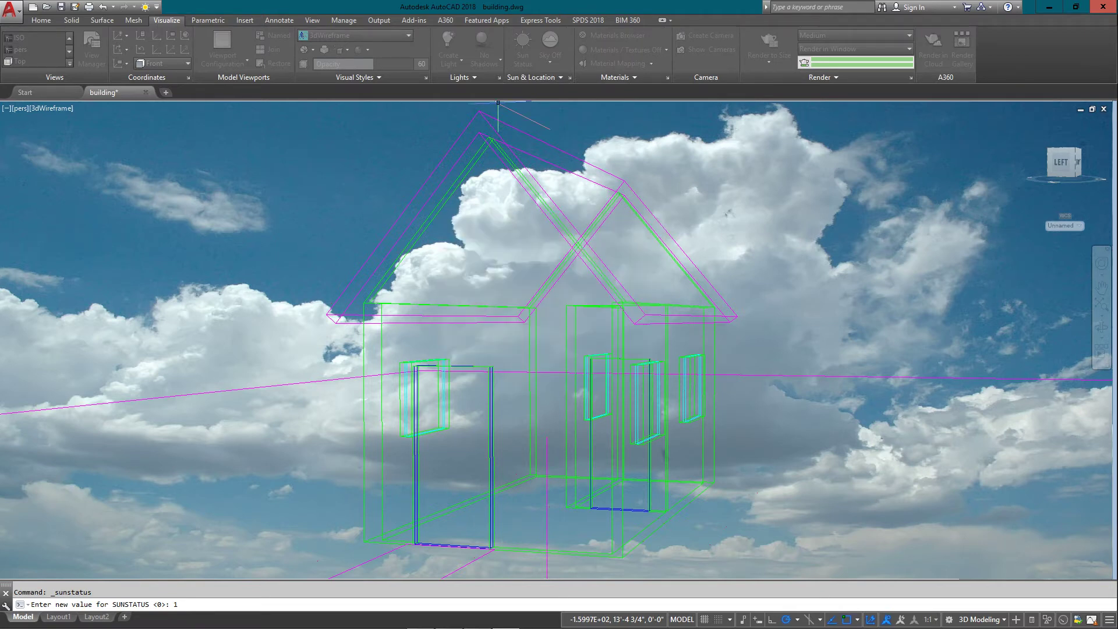
left_click(535, 78)
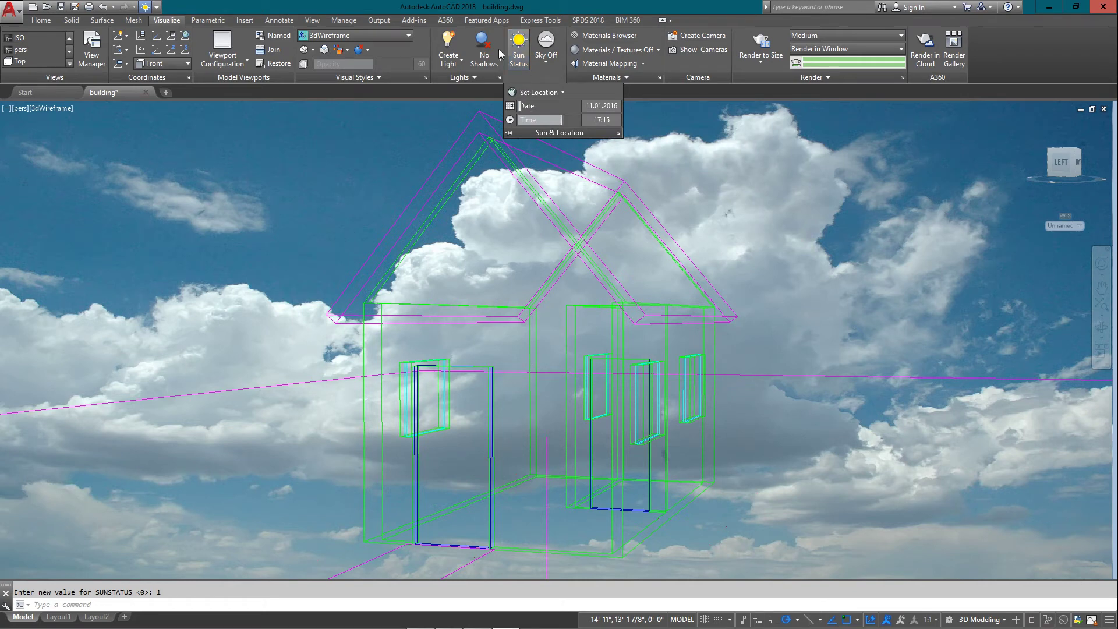
left_click(519, 50)
left_click(721, 193)
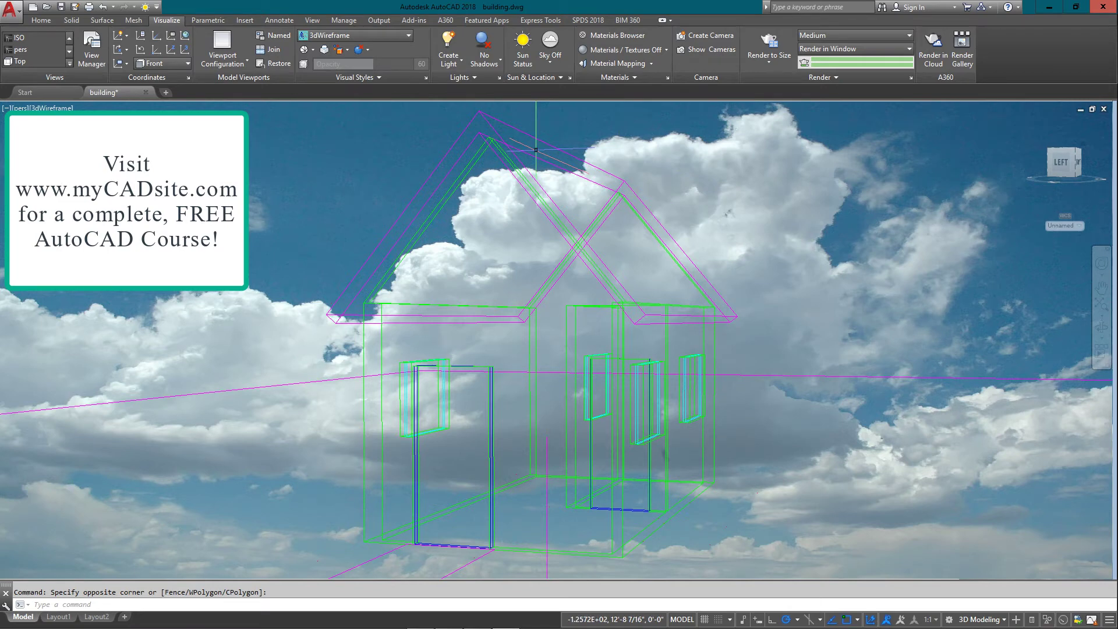
- Change the pers view's background type to a three-colour gradient in View Manager
type("v")
key("Return")
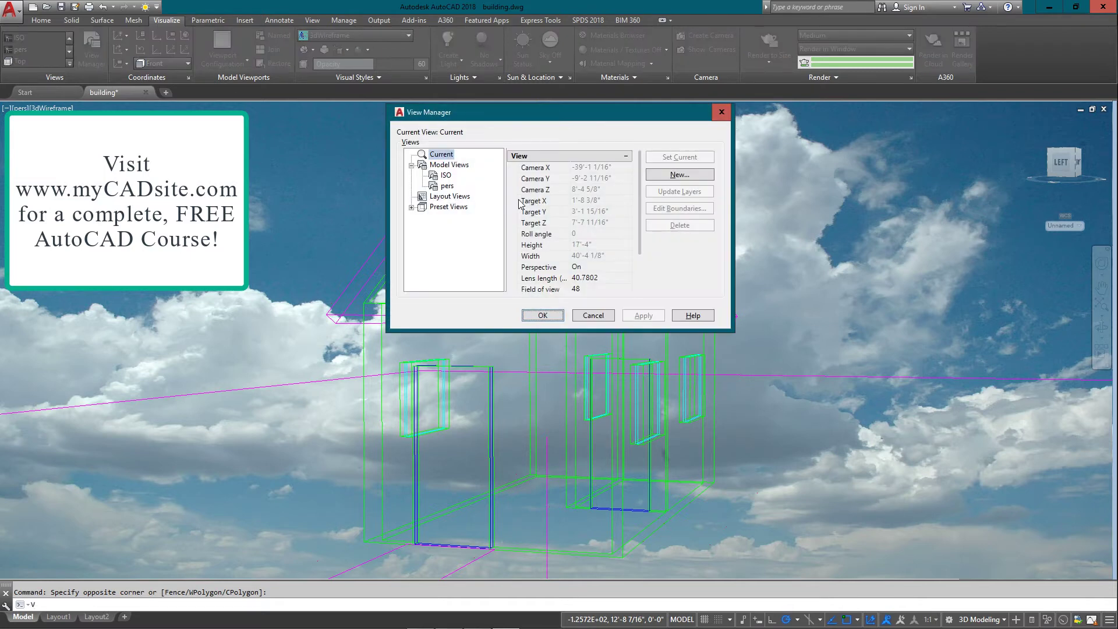
left_click(462, 187)
left_click(583, 236)
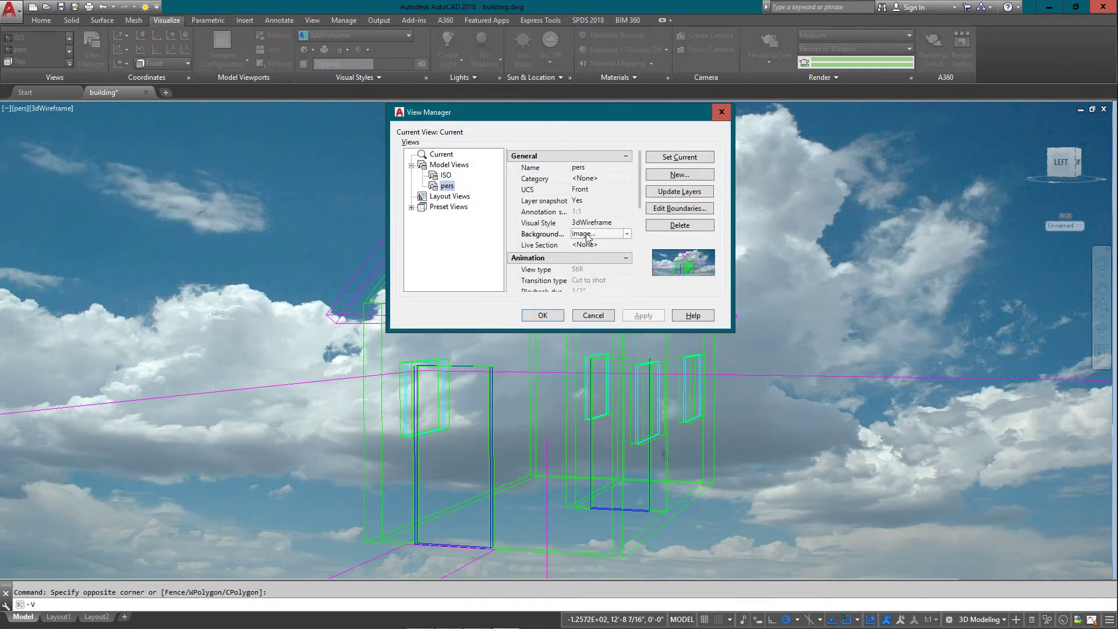
left_click(594, 236)
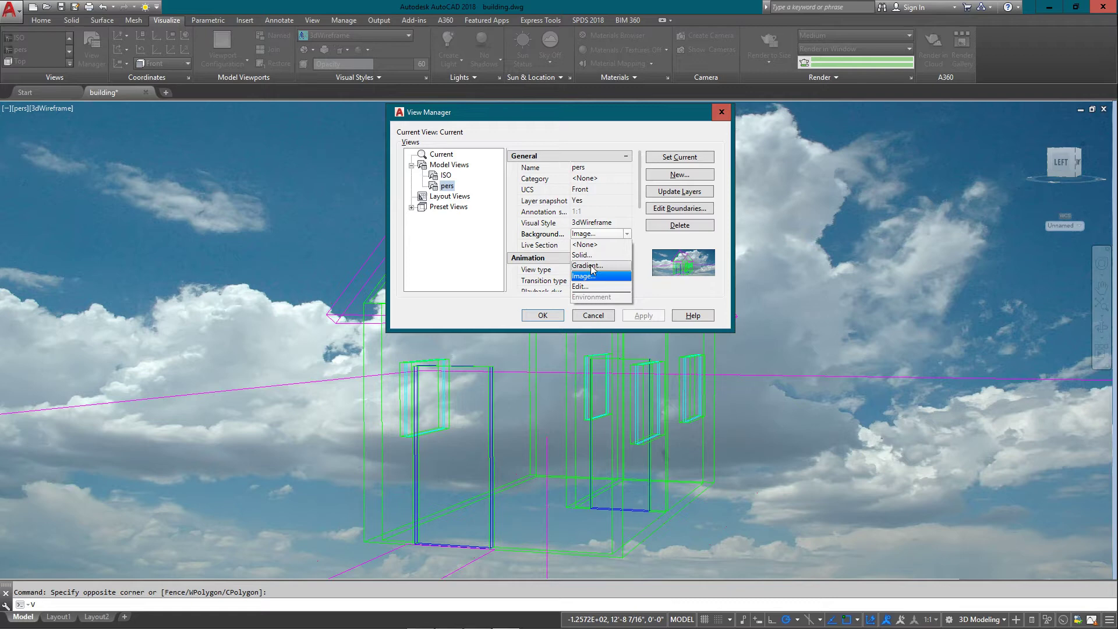
left_click(589, 265)
left_click(487, 270)
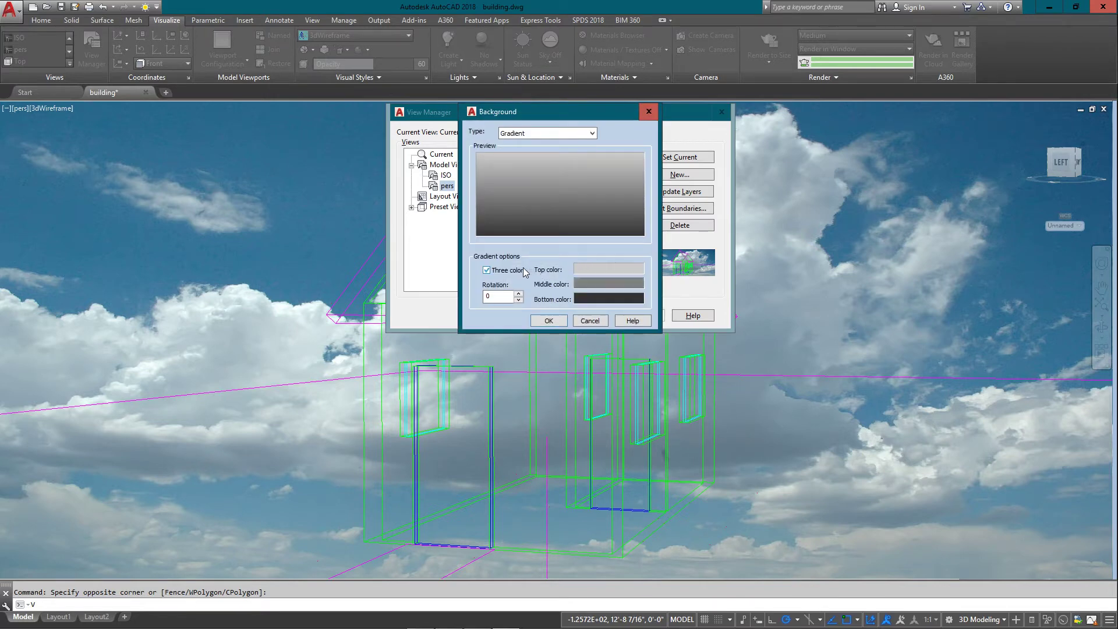
- Set the gradient's top colour to a strong dark blue
left_click(611, 269)
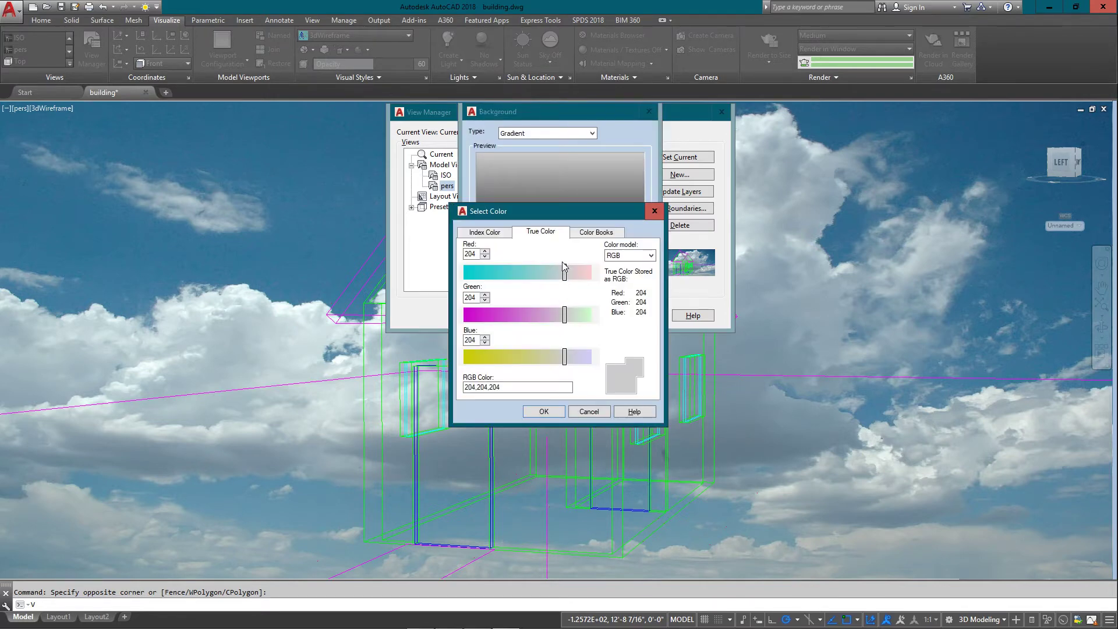
left_click_drag(564, 270, 485, 272)
left_click_drag(565, 315, 481, 316)
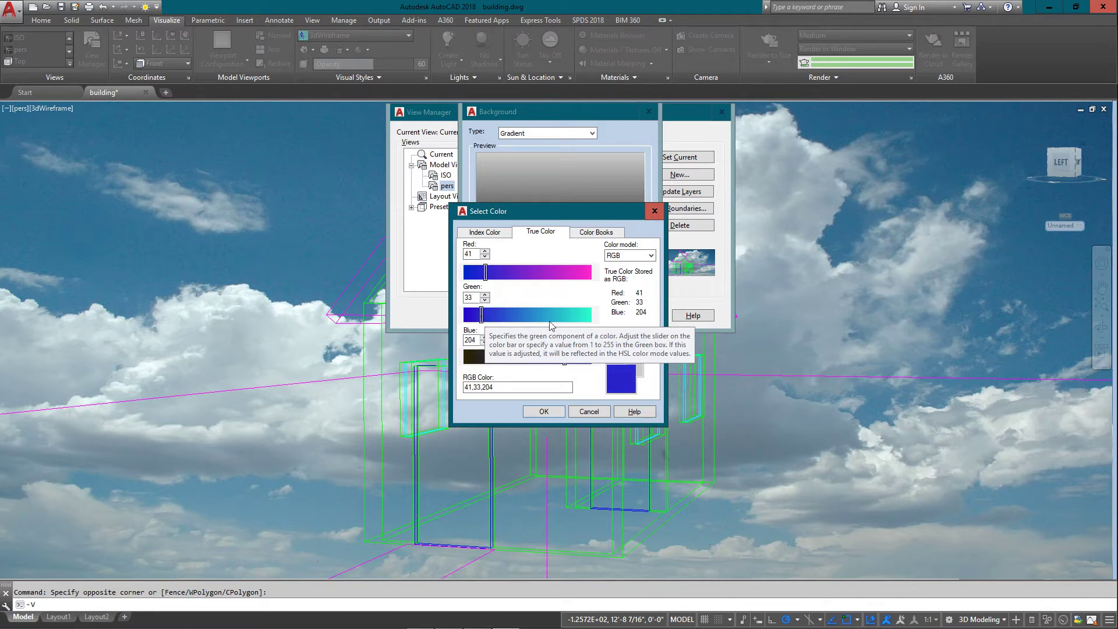
left_click_drag(564, 356, 536, 357)
left_click(543, 412)
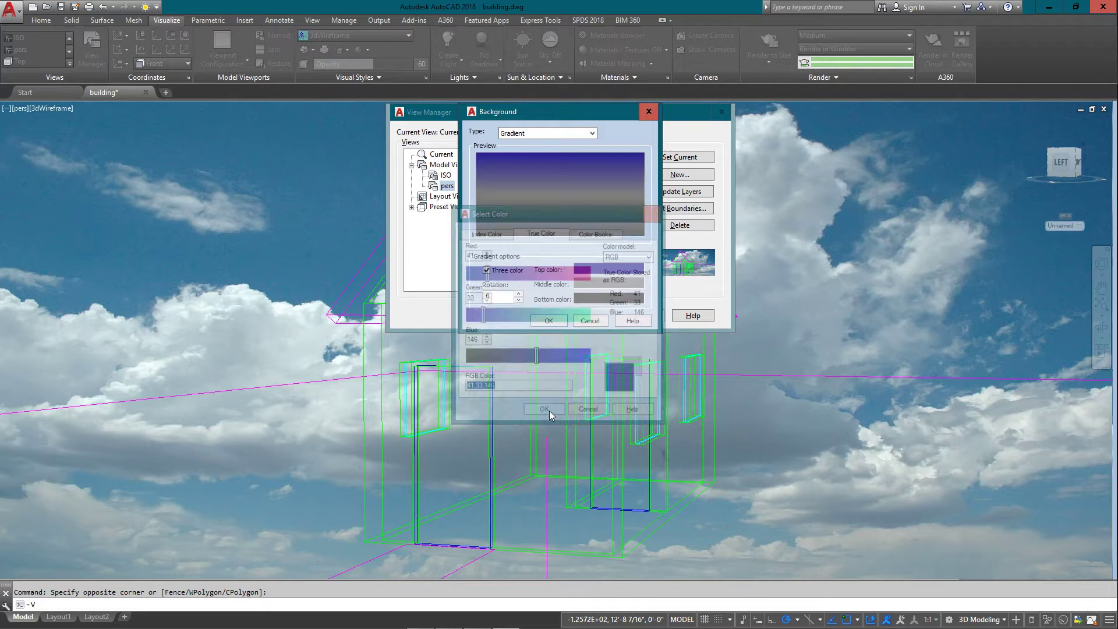
- Darken the middle colour, make the bottom colour near-black navy, and apply the gradient
left_click(589, 281)
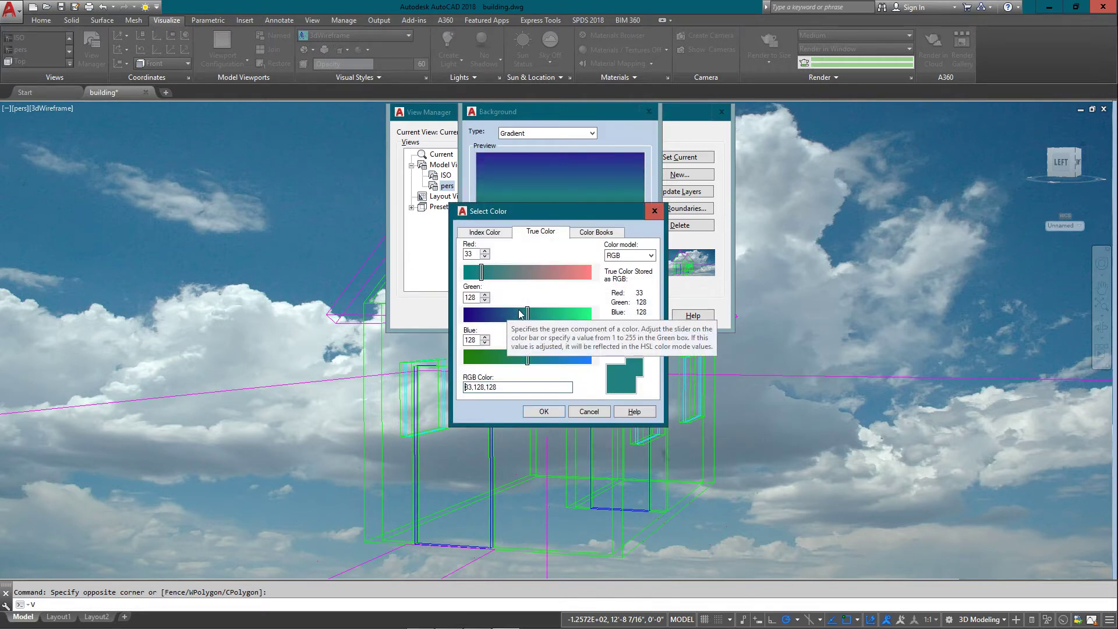
left_click_drag(527, 314, 490, 315)
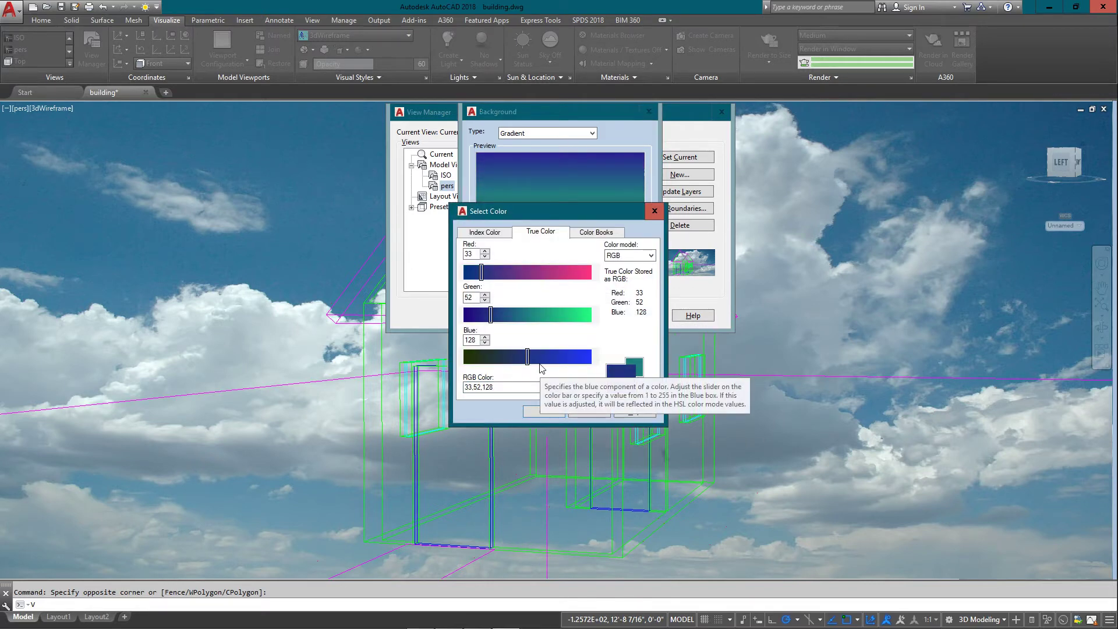
mouse_move(528, 357)
left_mouse_down()
mouse_move(483, 358)
mouse_move(539, 357)
left_mouse_up()
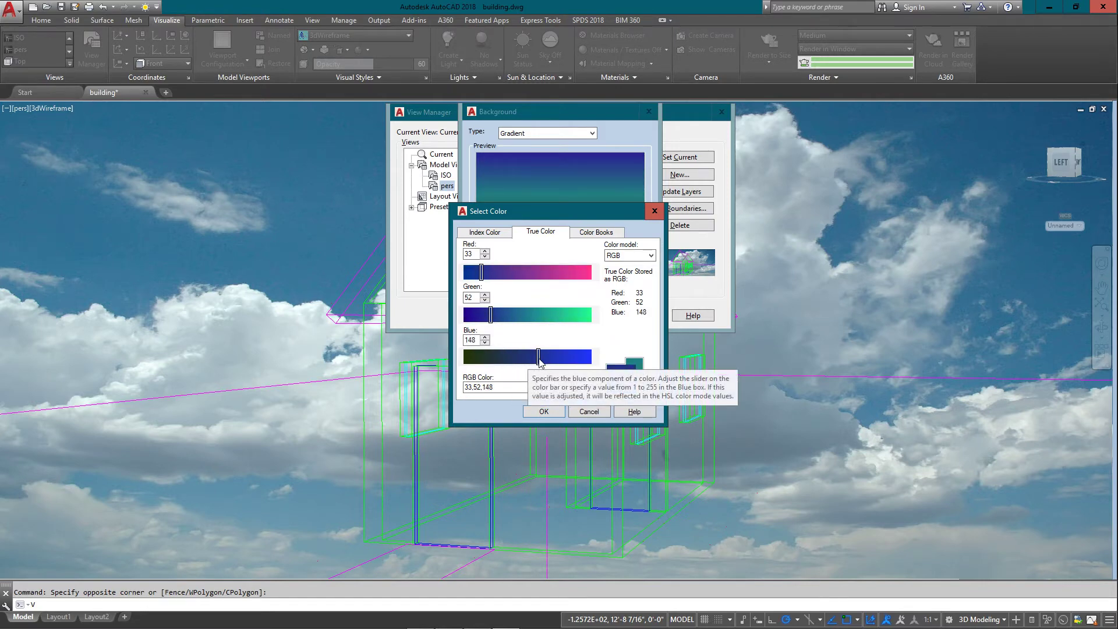
left_click(544, 411)
left_click(606, 293)
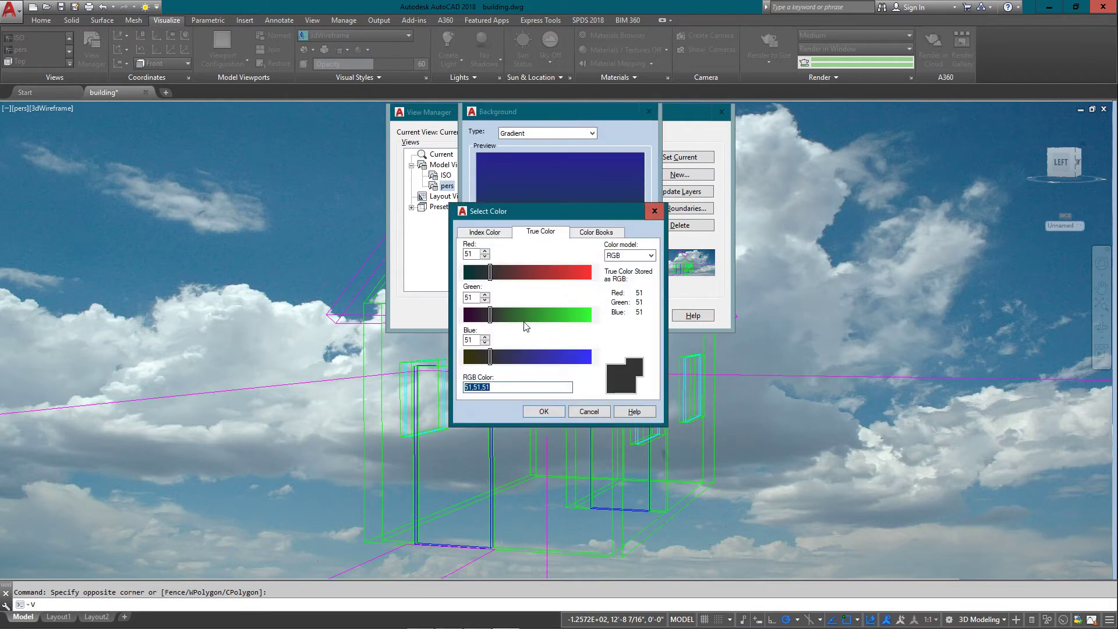
left_click_drag(490, 272, 464, 272)
left_click_drag(490, 314, 464, 314)
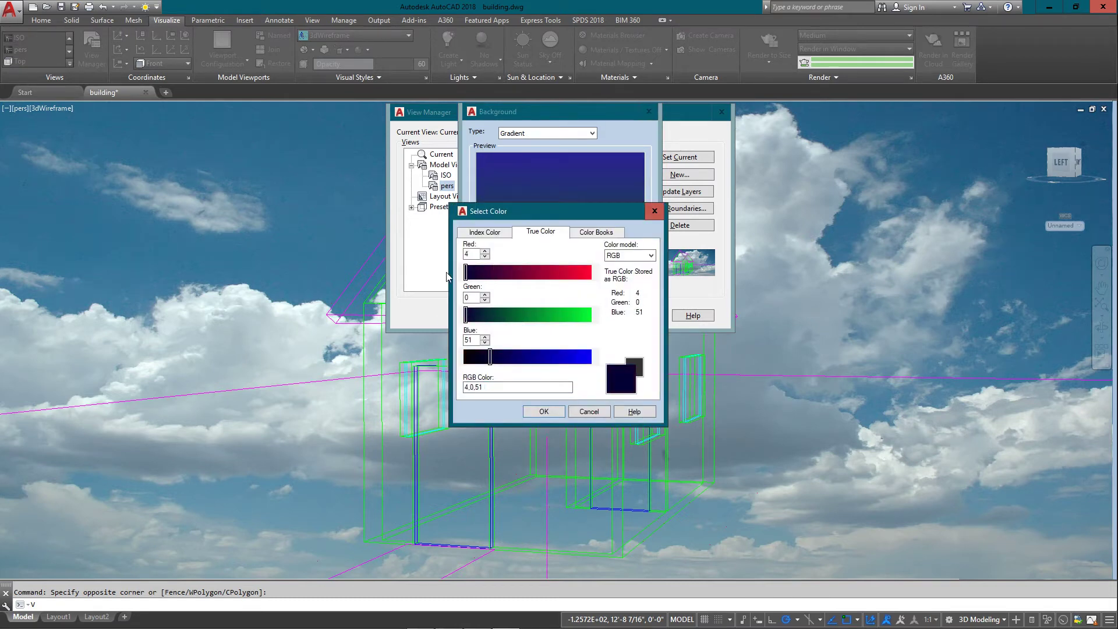
left_click(544, 412)
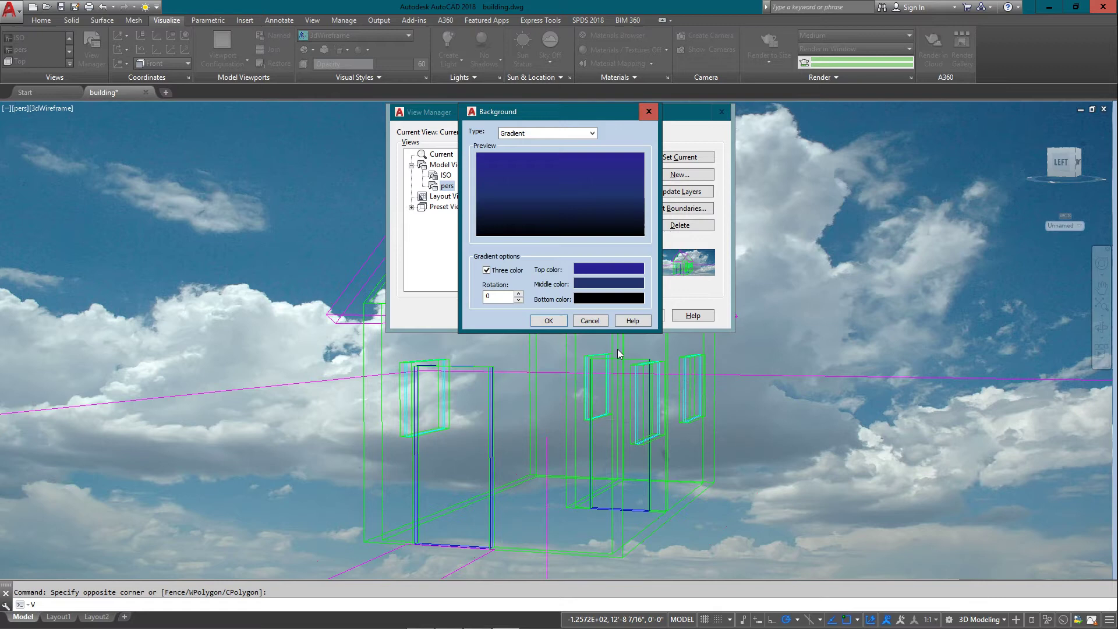
left_click(548, 320)
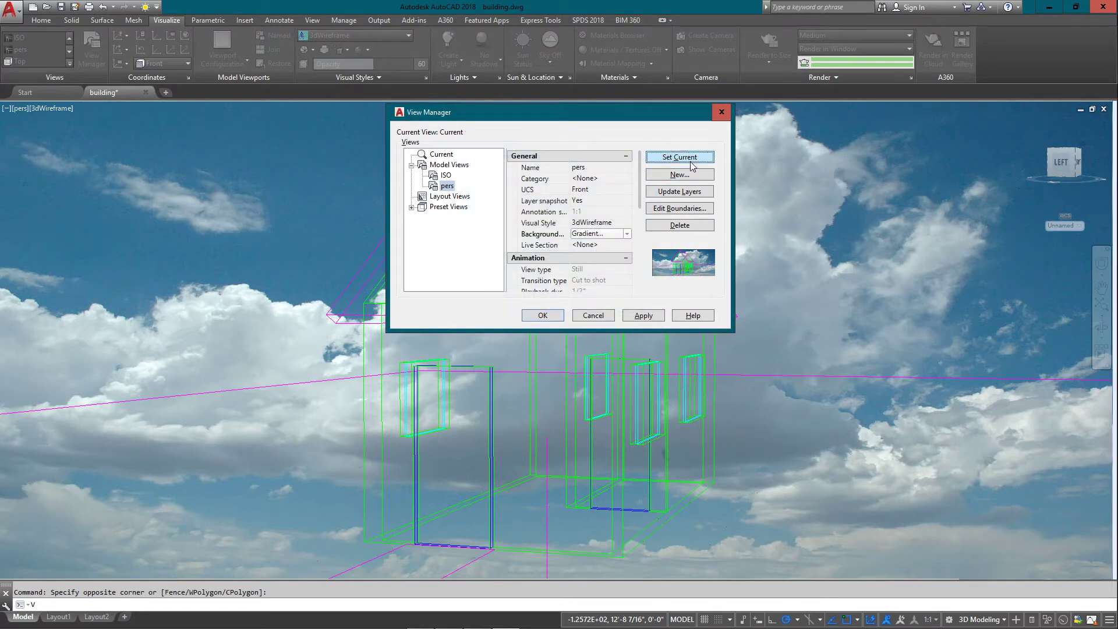
left_click(643, 315)
- Close View Manager, render the pers view against the dusk gradient, inspect and close the preview
left_click(542, 315)
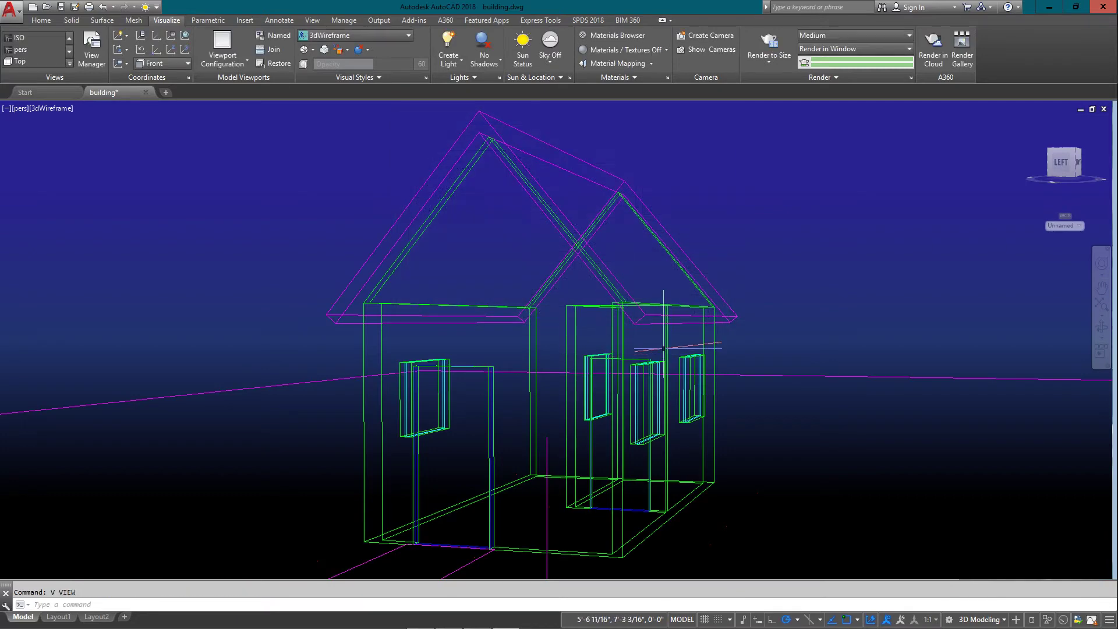
type("REn")
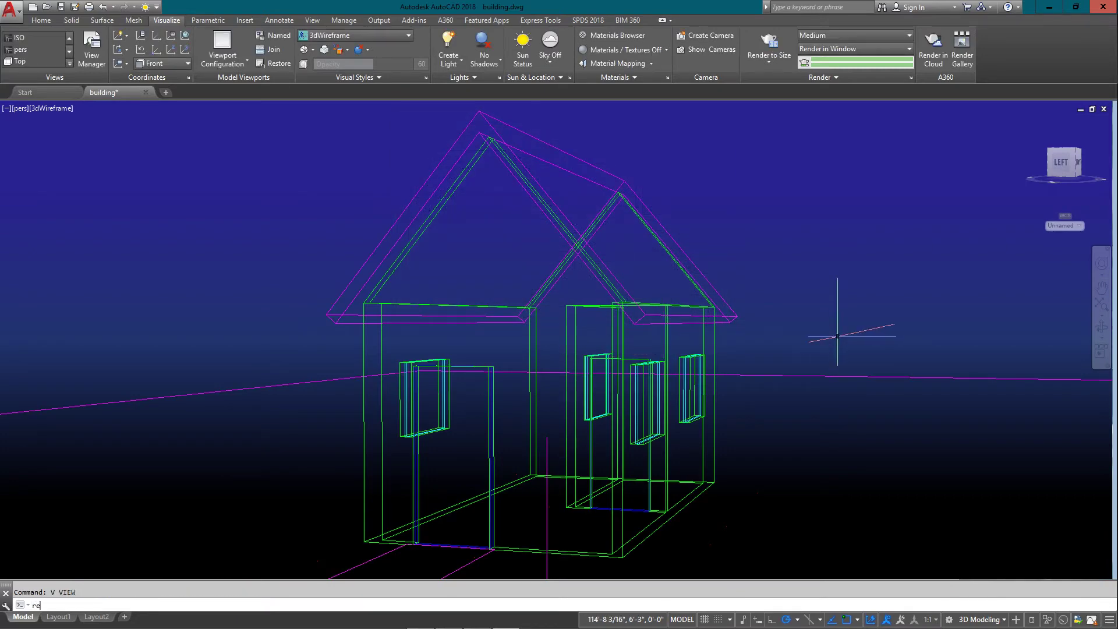
type("der")
key("Return")
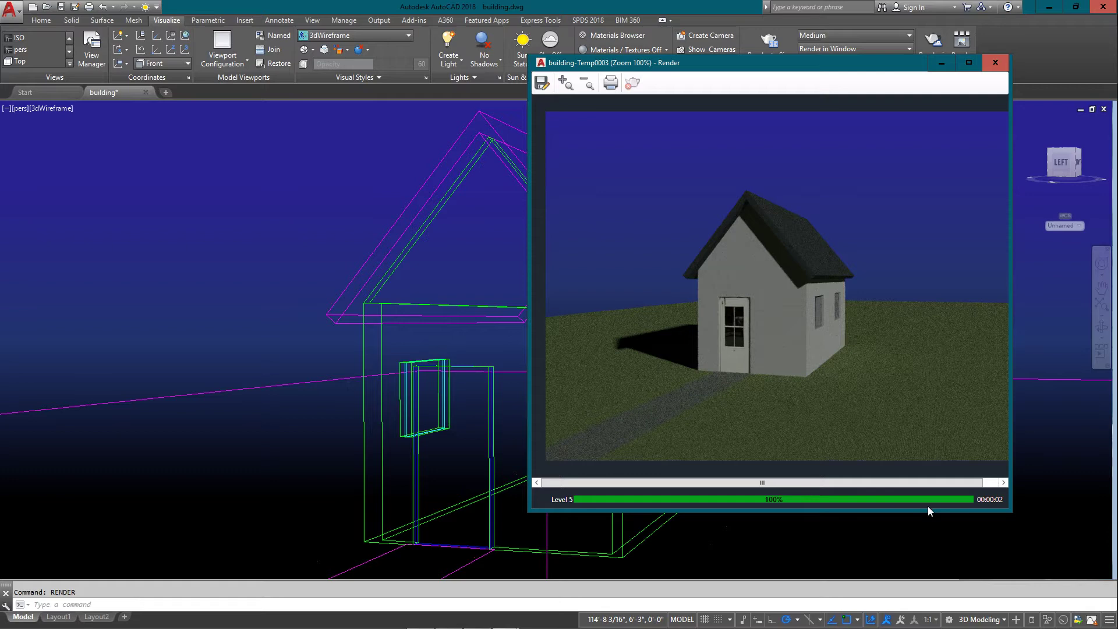
left_click_drag(927, 511, 919, 568)
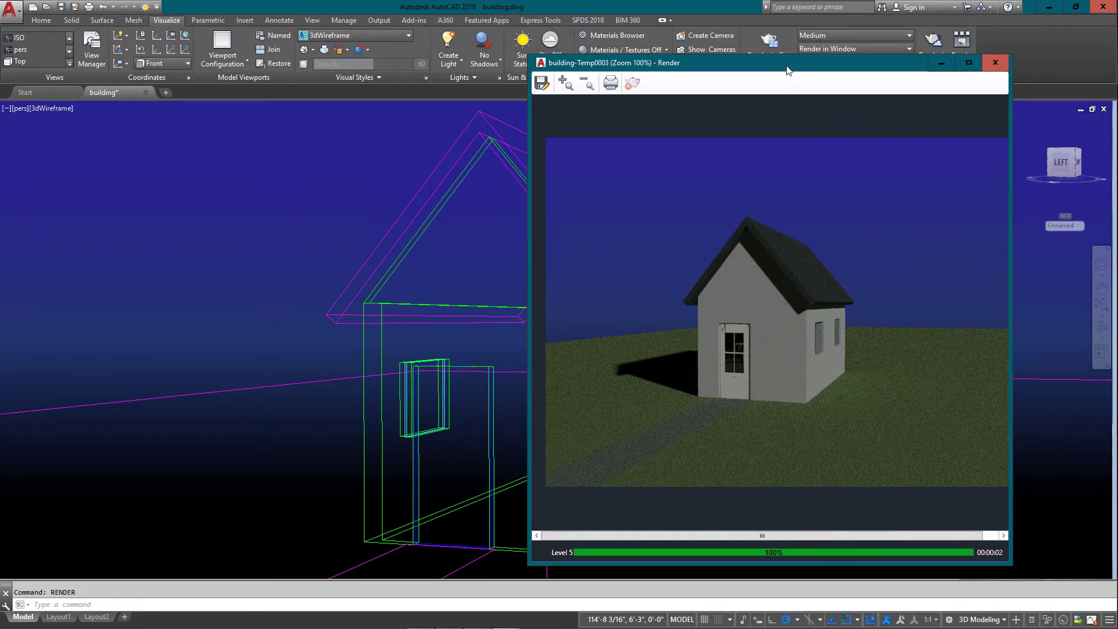
left_click_drag(788, 66, 784, 5)
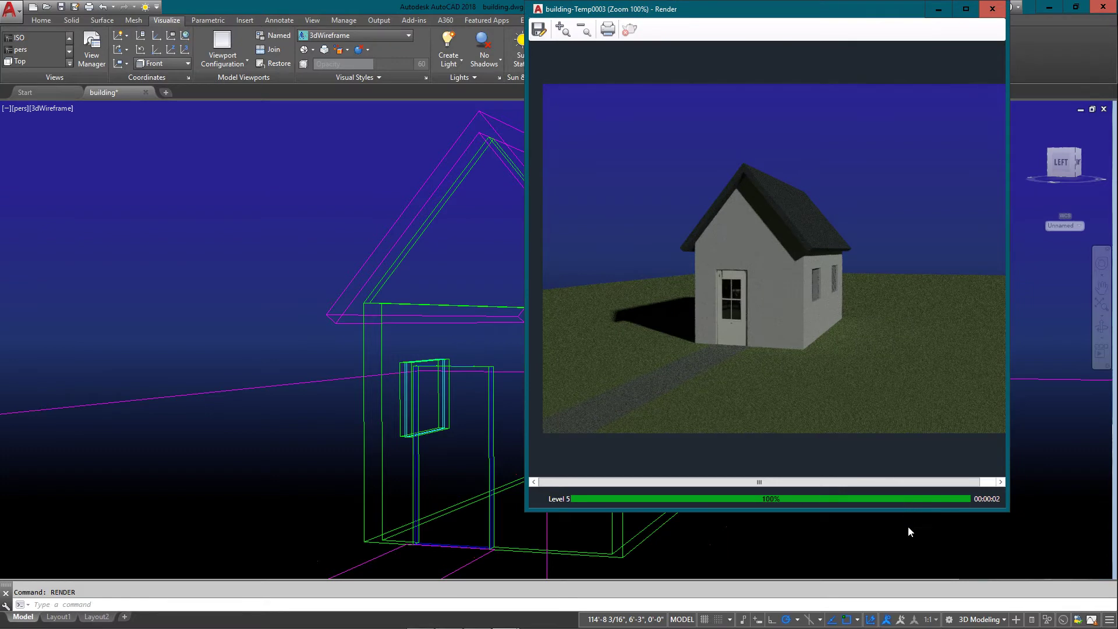
mouse_move(907, 513)
left_mouse_down()
mouse_move(900, 536)
mouse_move(879, 175)
mouse_move(898, 500)
left_mouse_up()
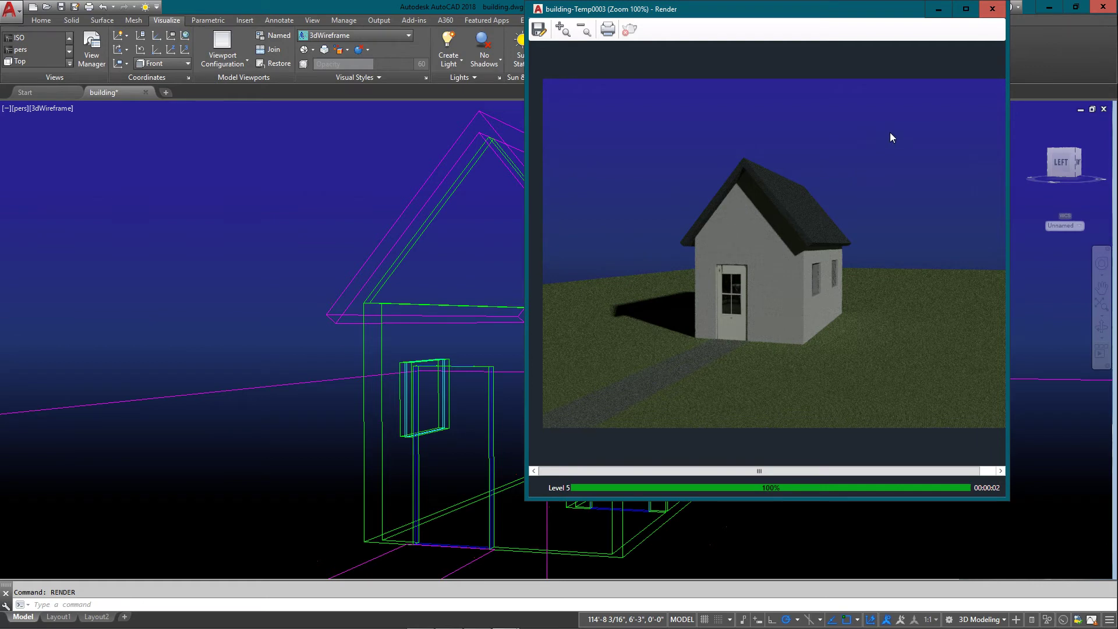
left_click(992, 9)
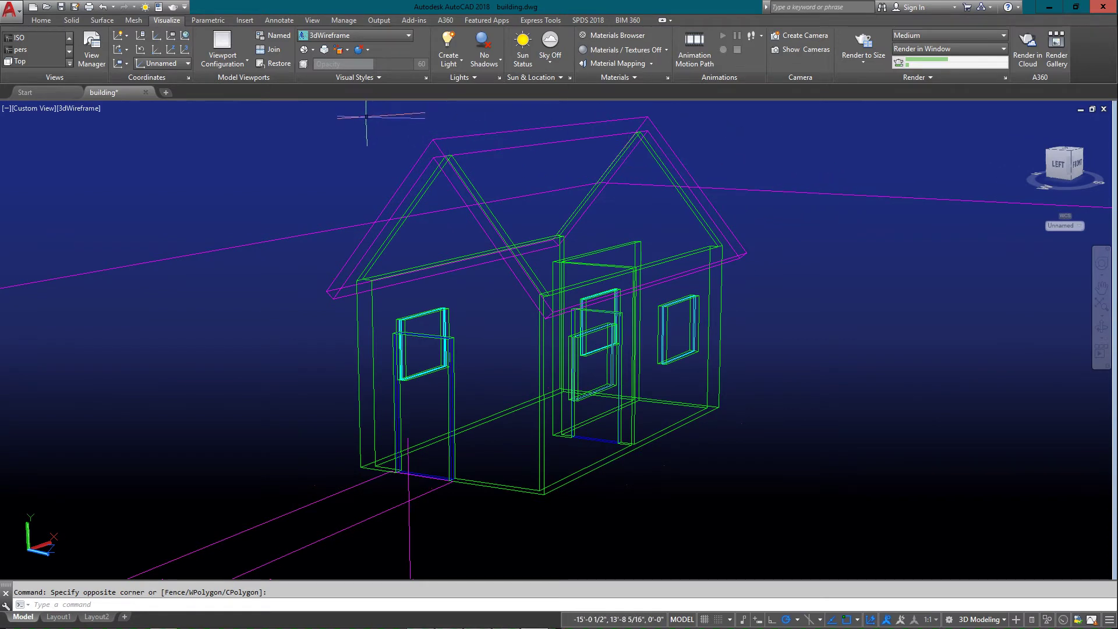
- Set the scene exposure to about 12.00 from the expanded Lights panel
left_click(474, 77)
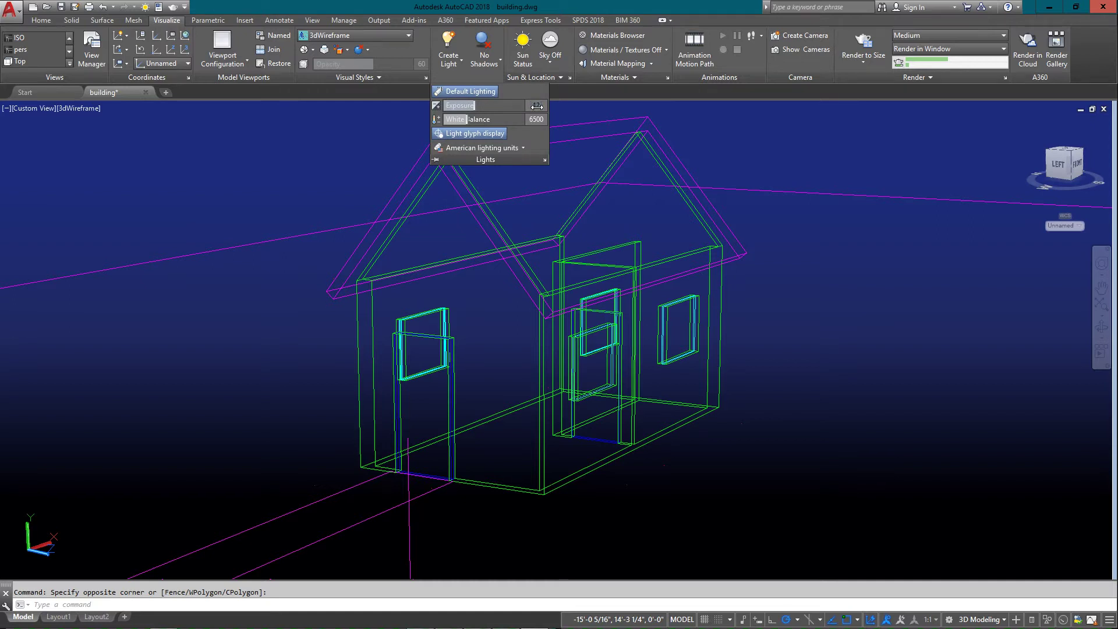
left_click_drag(535, 106, 537, 106)
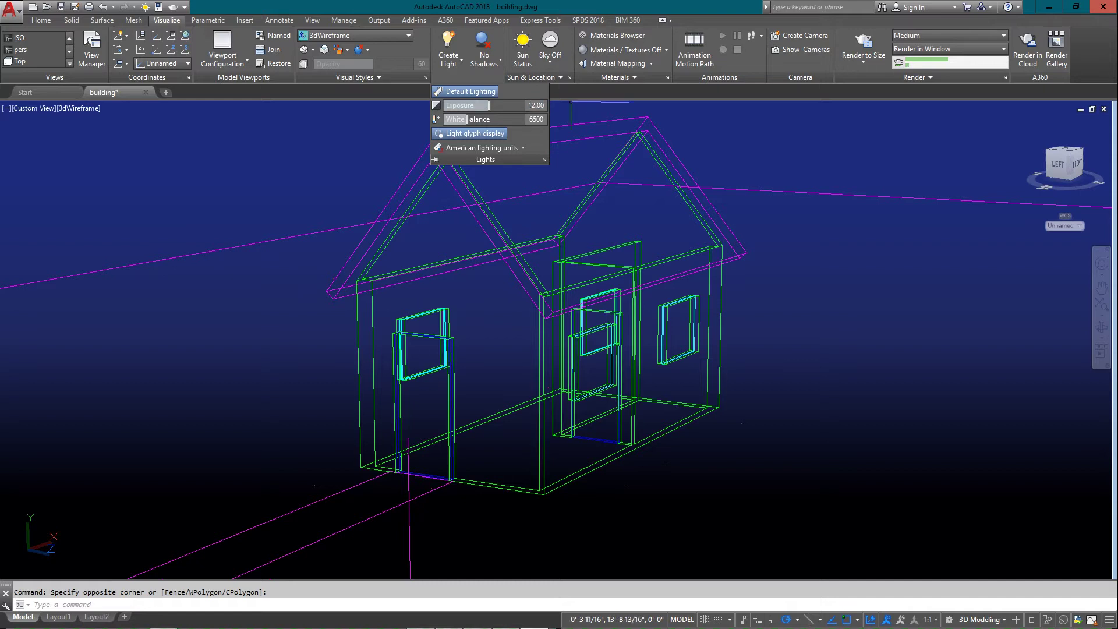
left_click(711, 137)
left_click(672, 170)
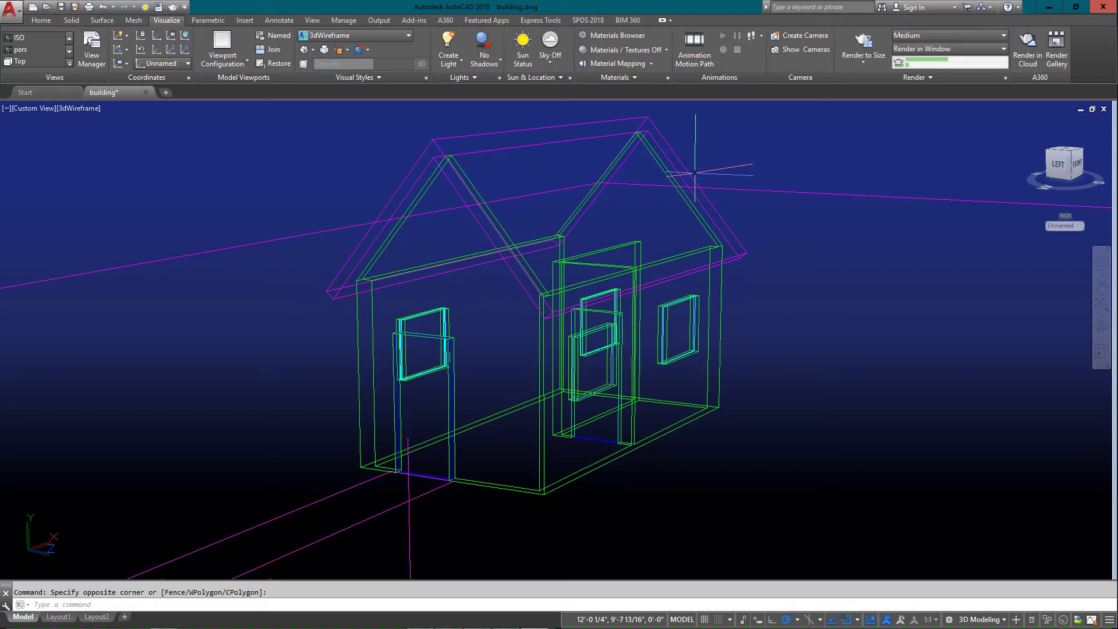
- Render a test image with the new exposure and close the preview
type("render")
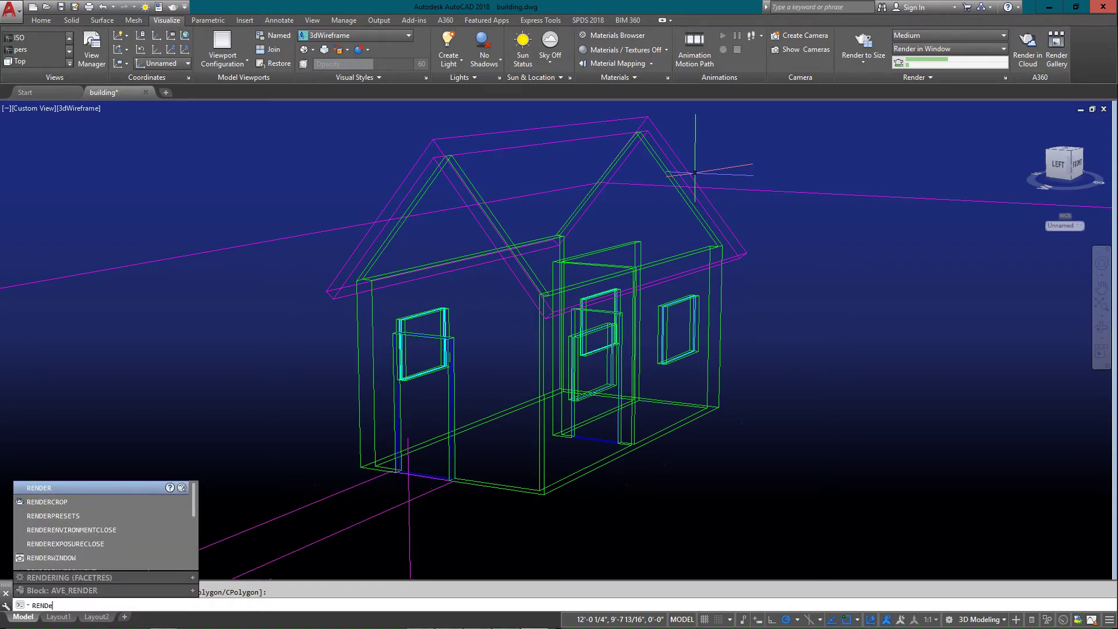
key("Return")
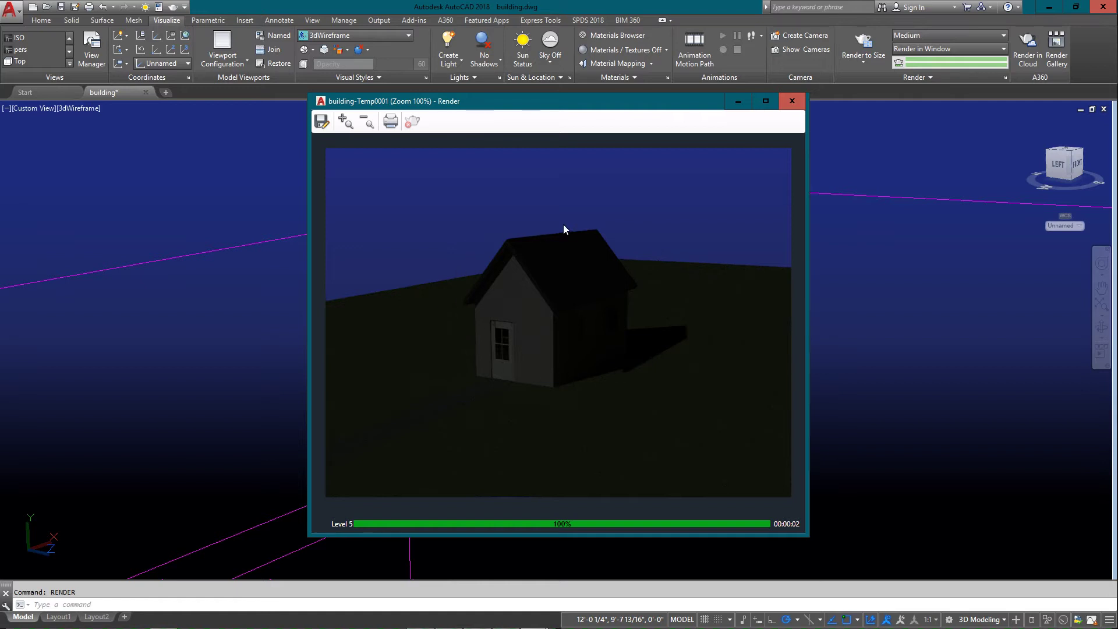
left_click(792, 102)
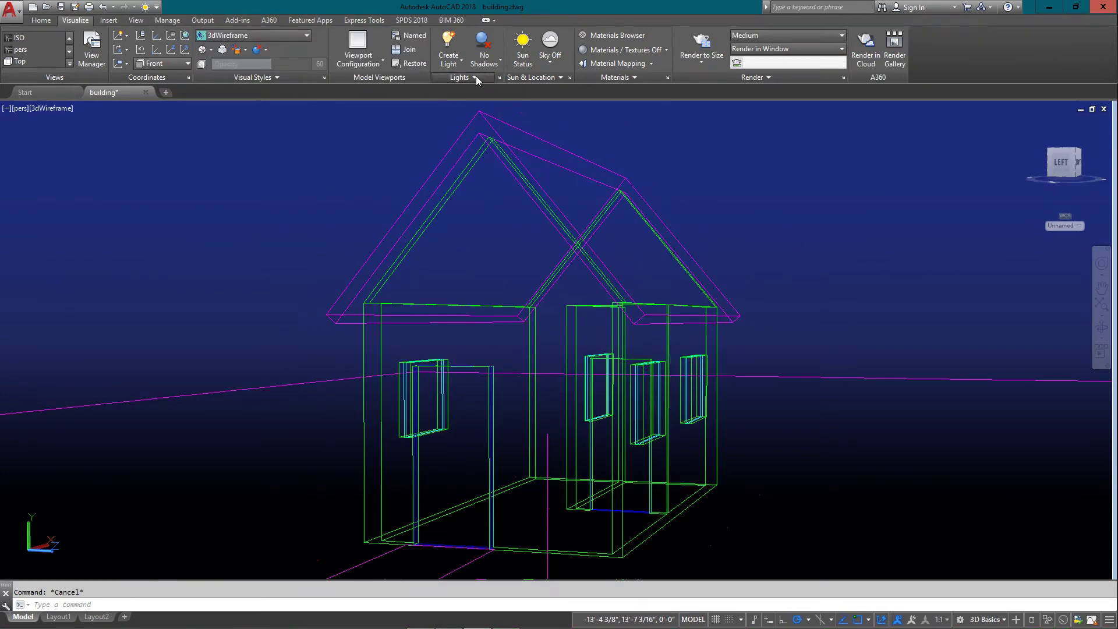
- In the front perspective view, place a spotlight at the roof apex aimed straight down
left_click(476, 75)
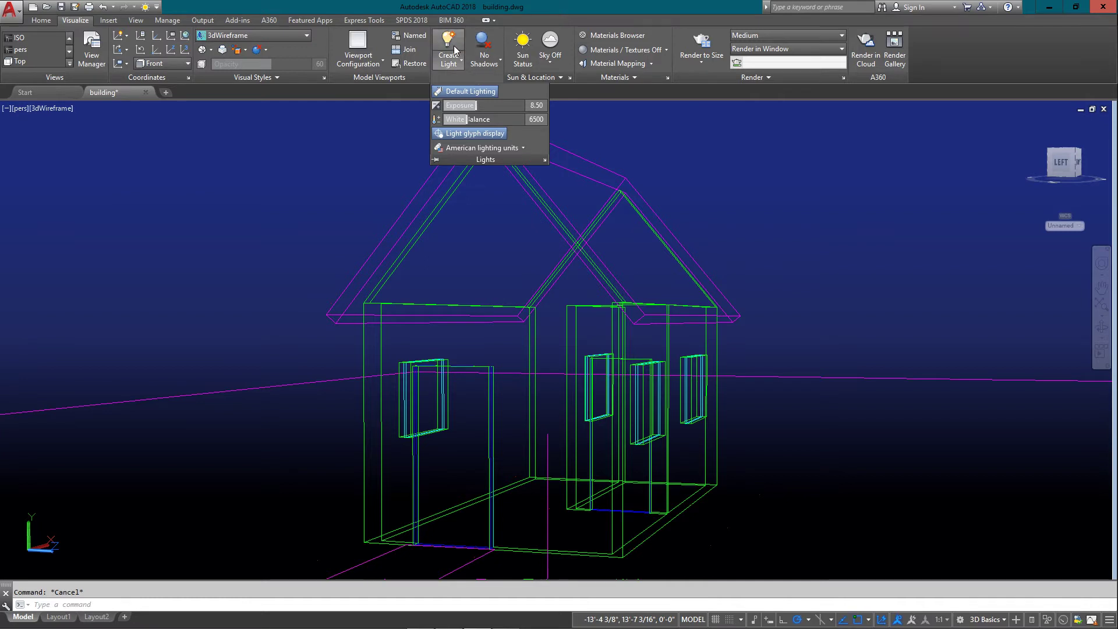
left_click(454, 63)
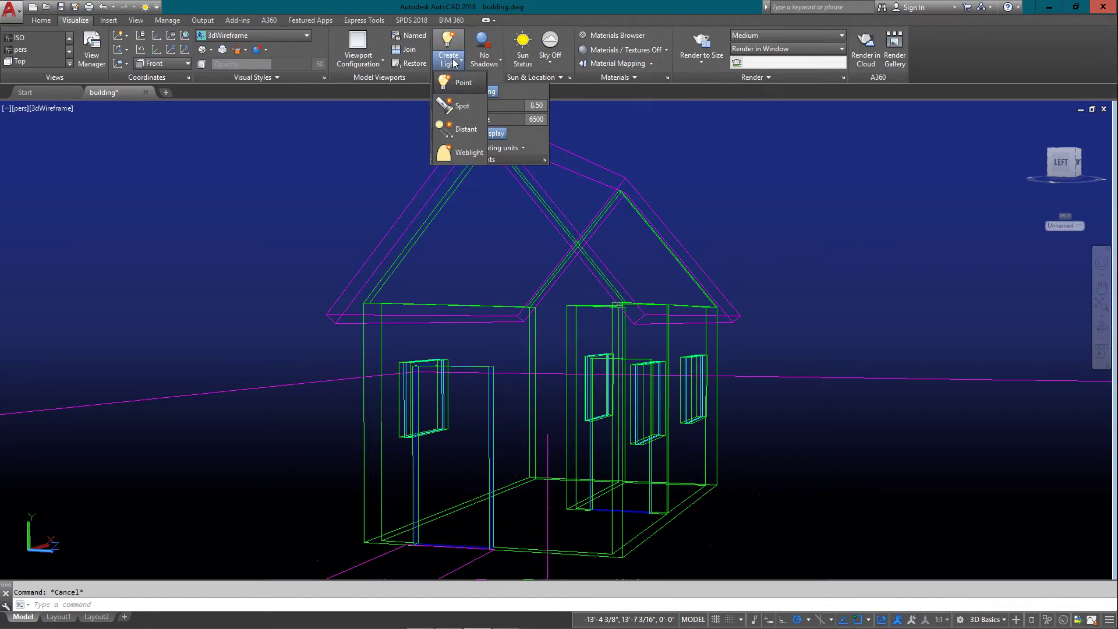
left_click(463, 107)
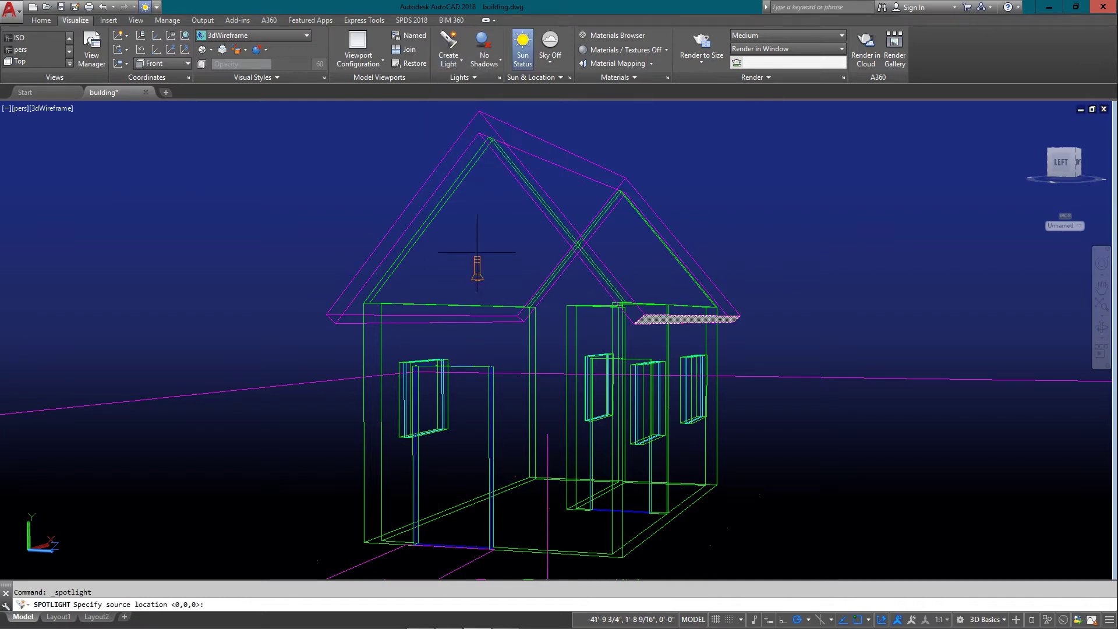
left_click(479, 132)
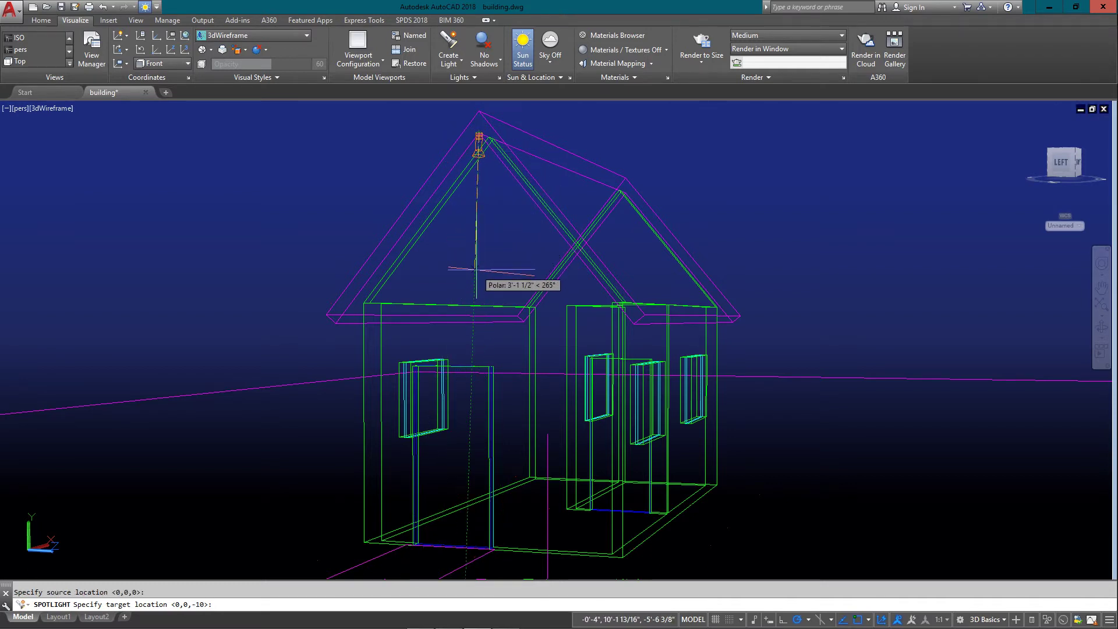
left_click(479, 272)
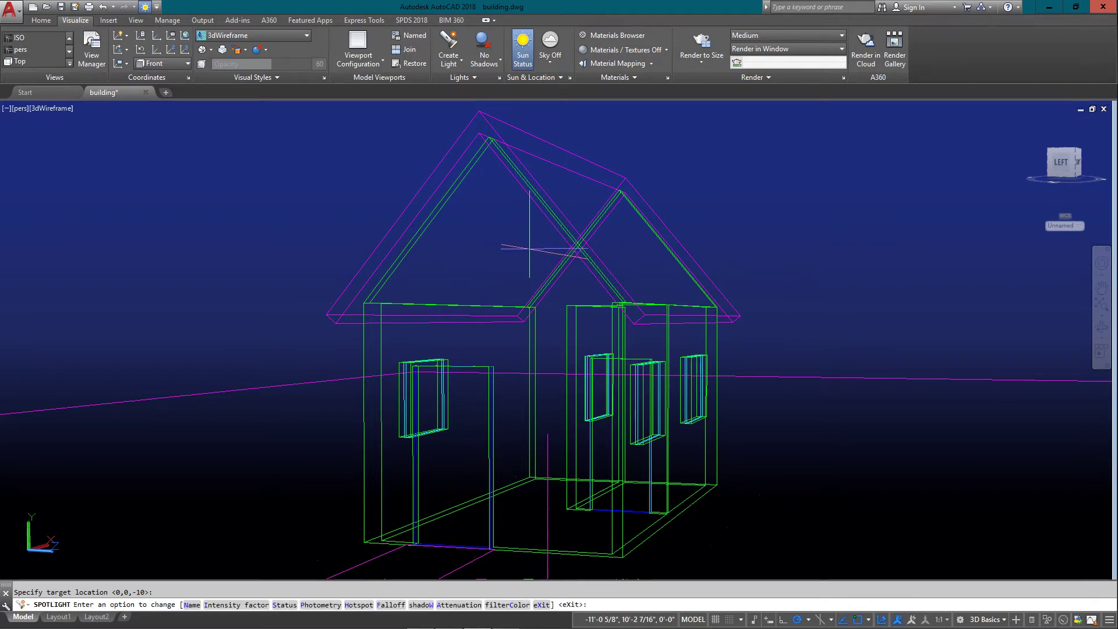
key("Return")
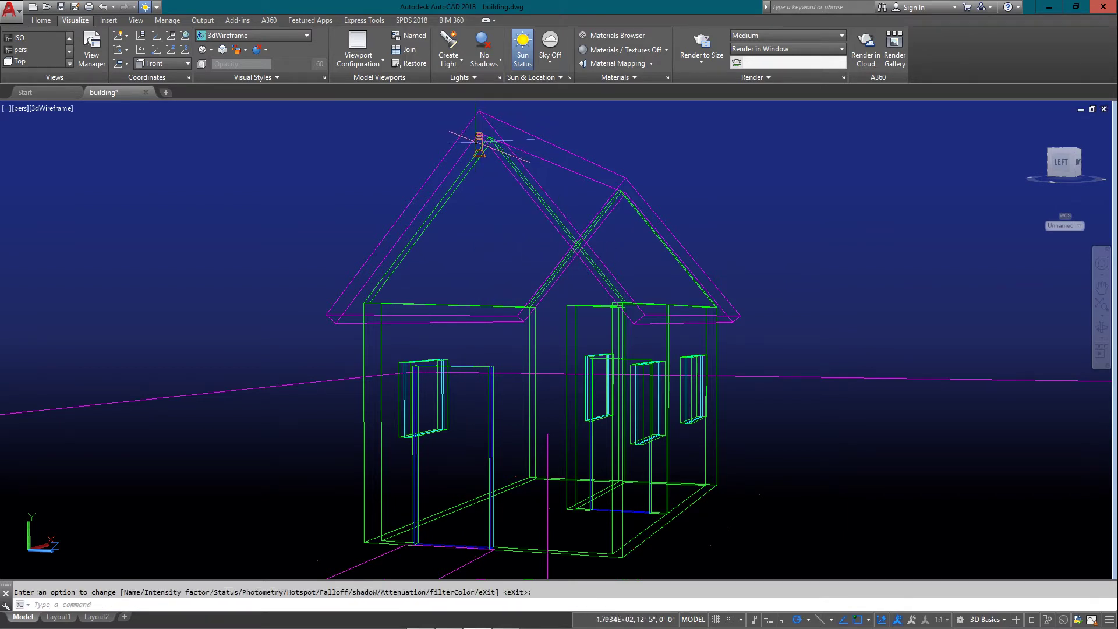
- Stretch the spotlight's target down to the front wall base and open Spotlight1's Properties
left_click(479, 139)
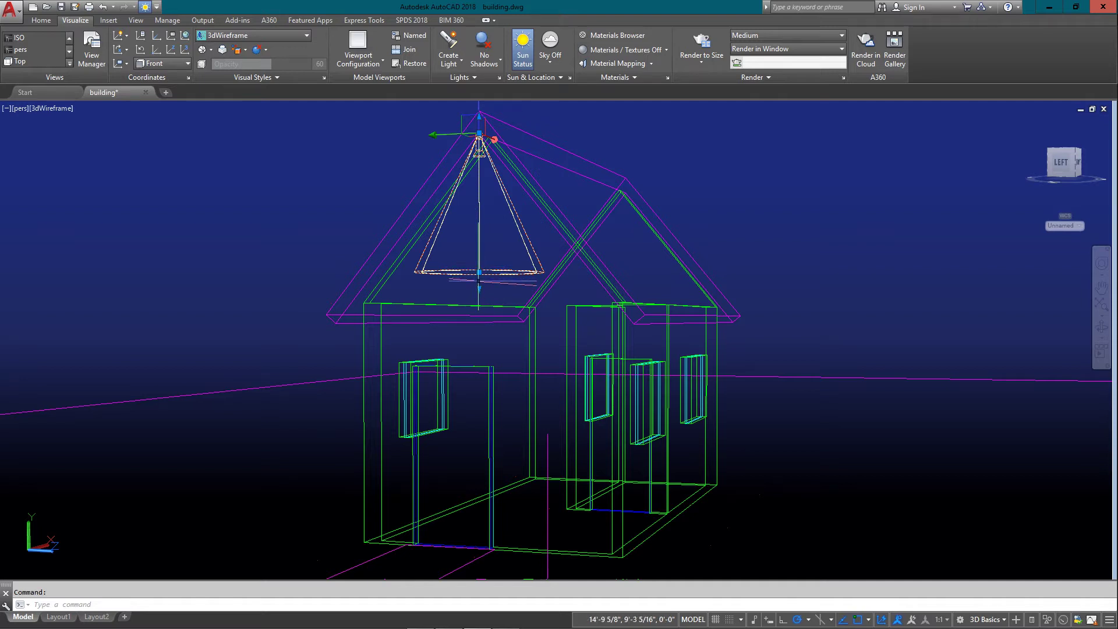
left_click(479, 288)
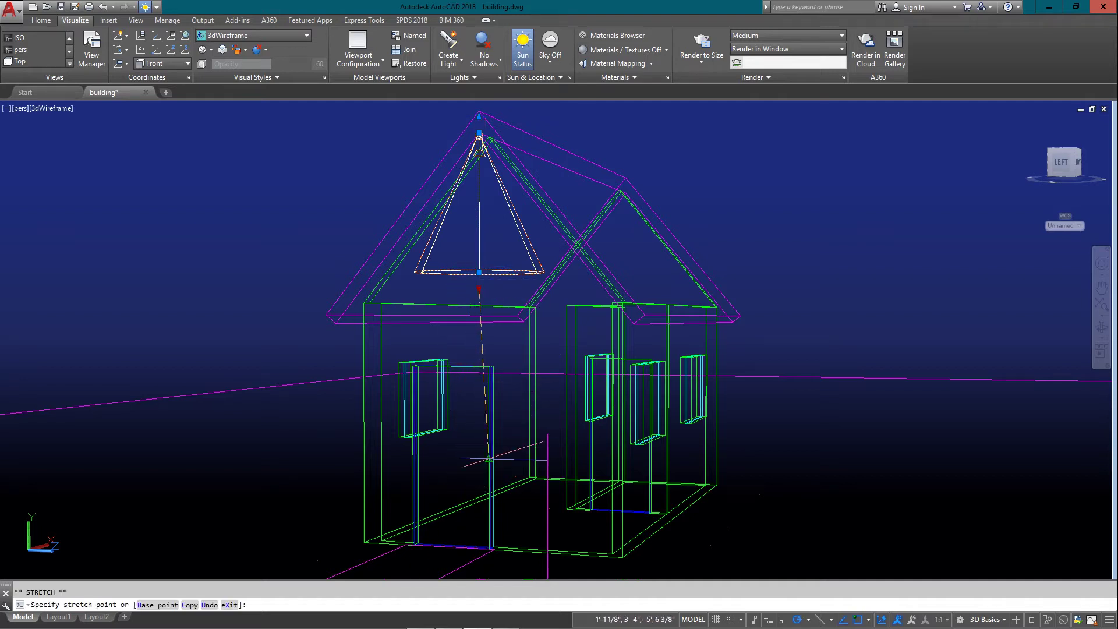
left_click(483, 542)
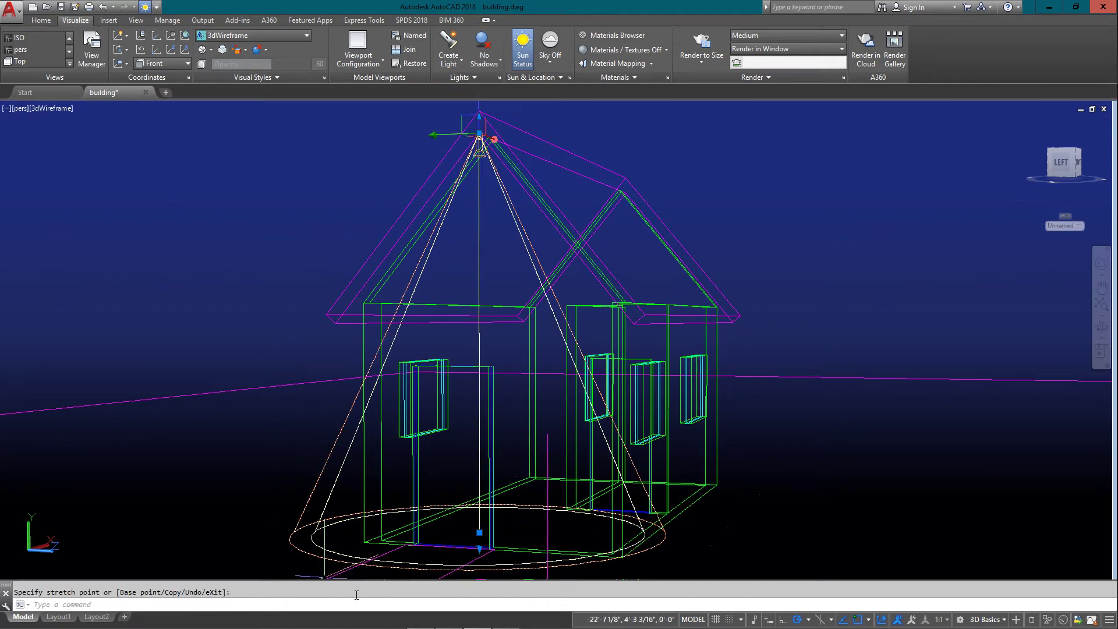
right_click(477, 143)
left_click(565, 411)
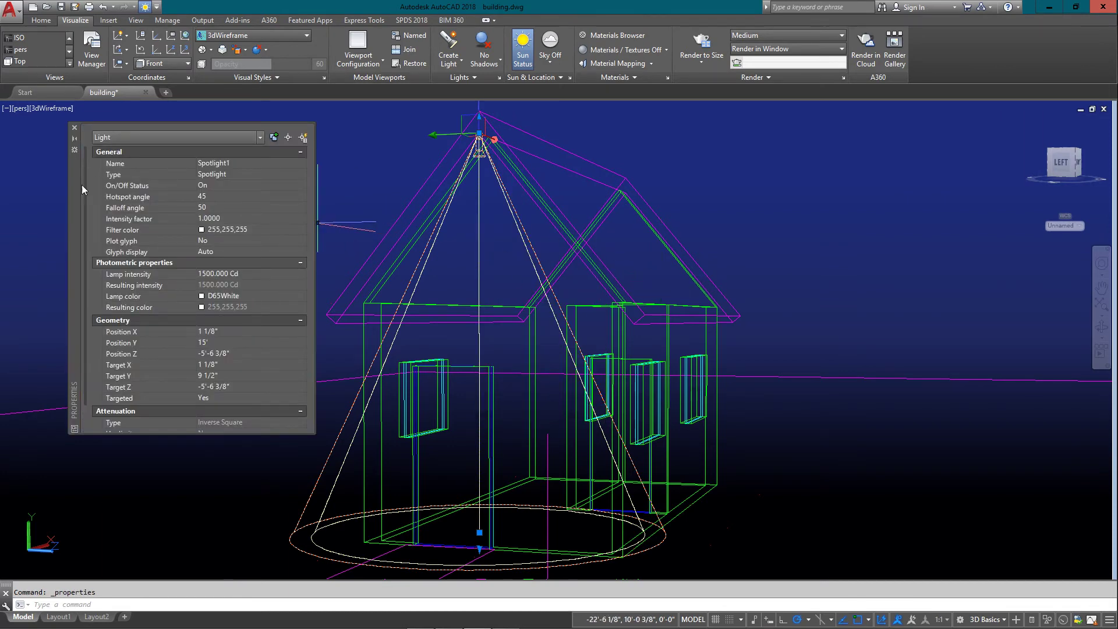
- Edit the spotlight's intensity factor in the Properties palette, then close the palette
left_click_drag(75, 184, 693, 183)
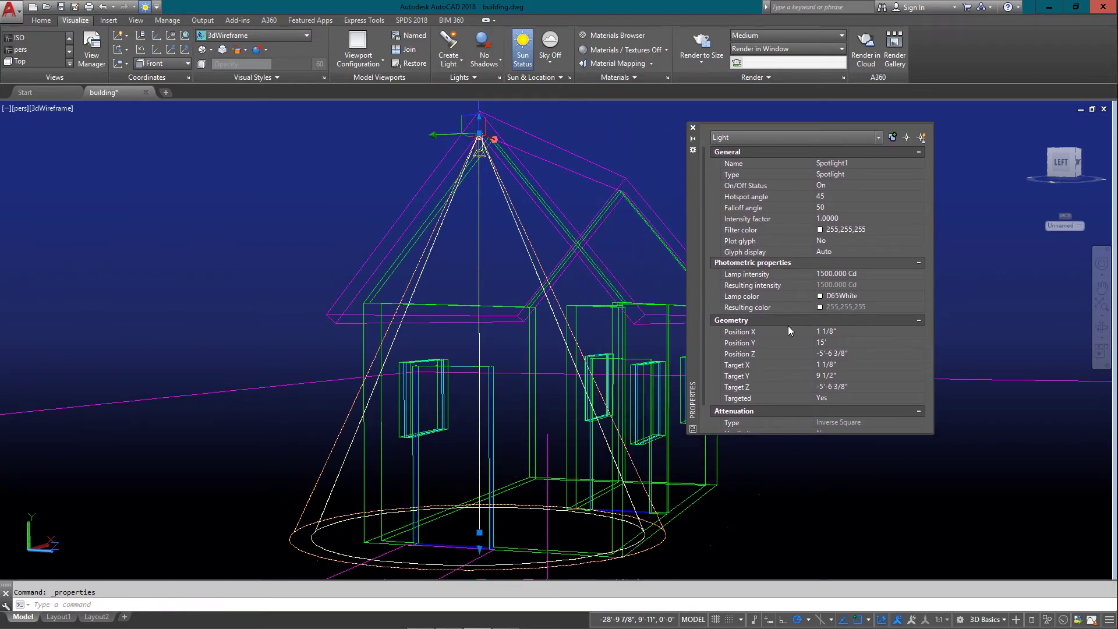
left_click(846, 220)
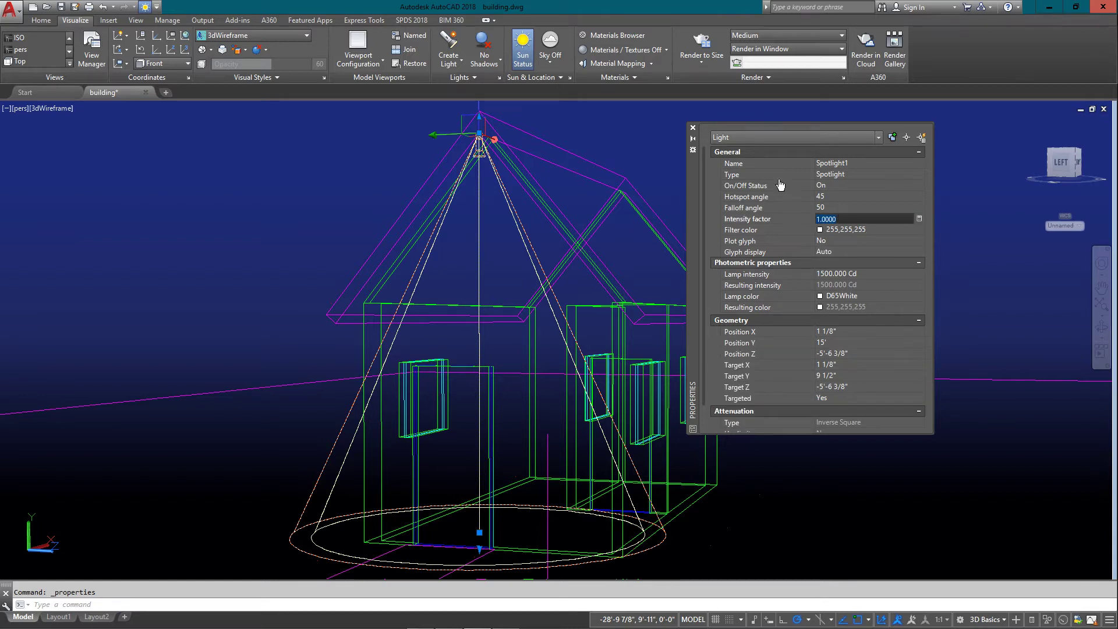
left_click(693, 128)
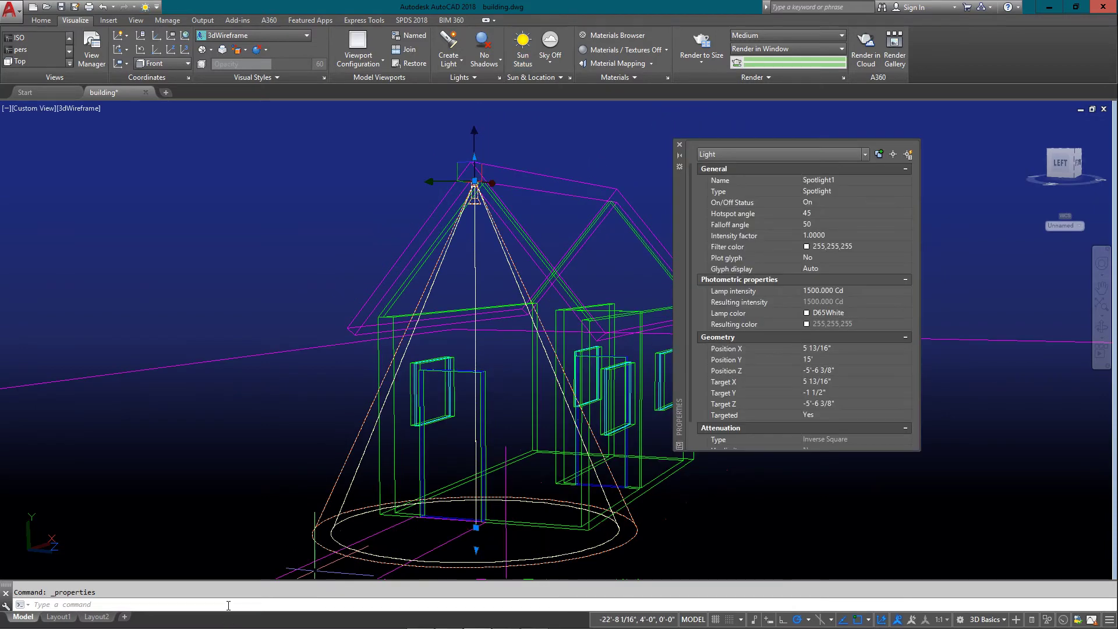
- Render the house with the new roof spotlight and close the finished preview
left_click(228, 606)
type("n")
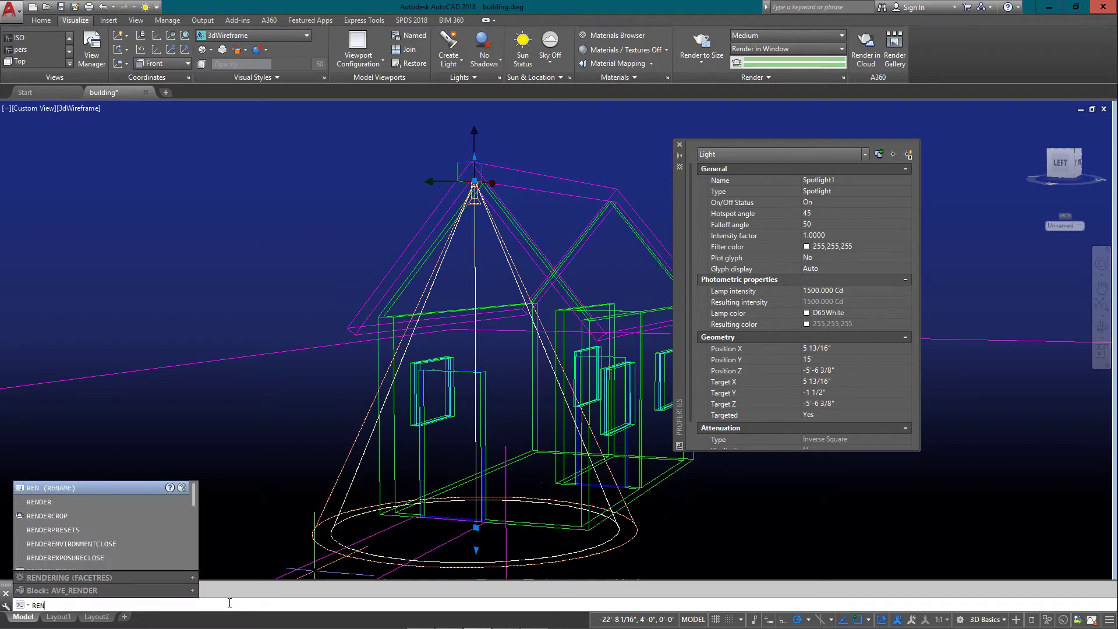
type("der")
key("Return")
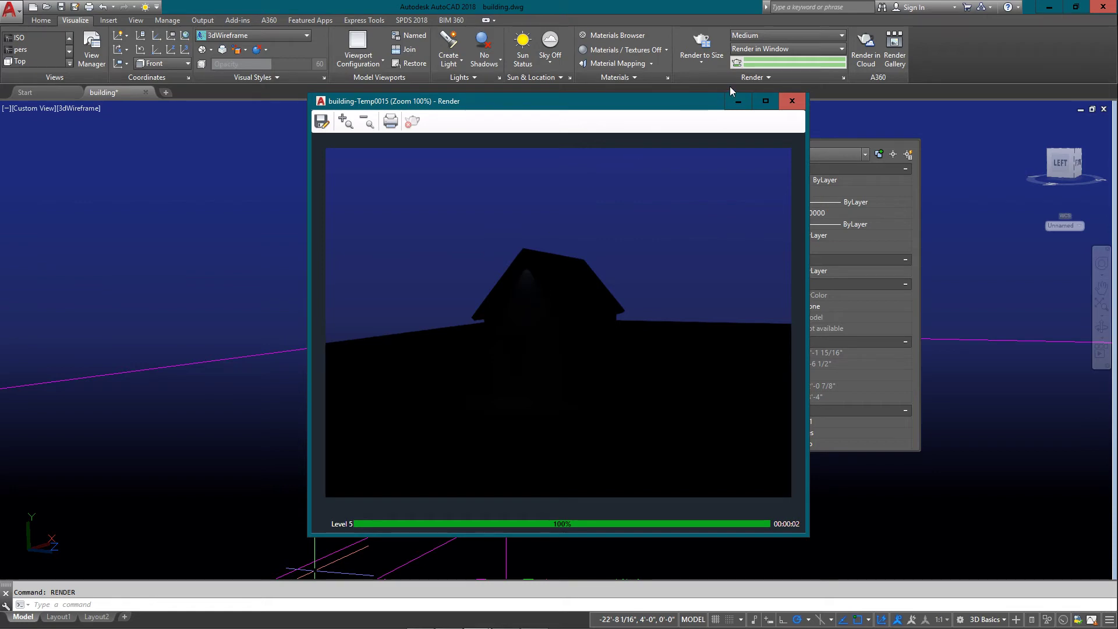
left_click(792, 101)
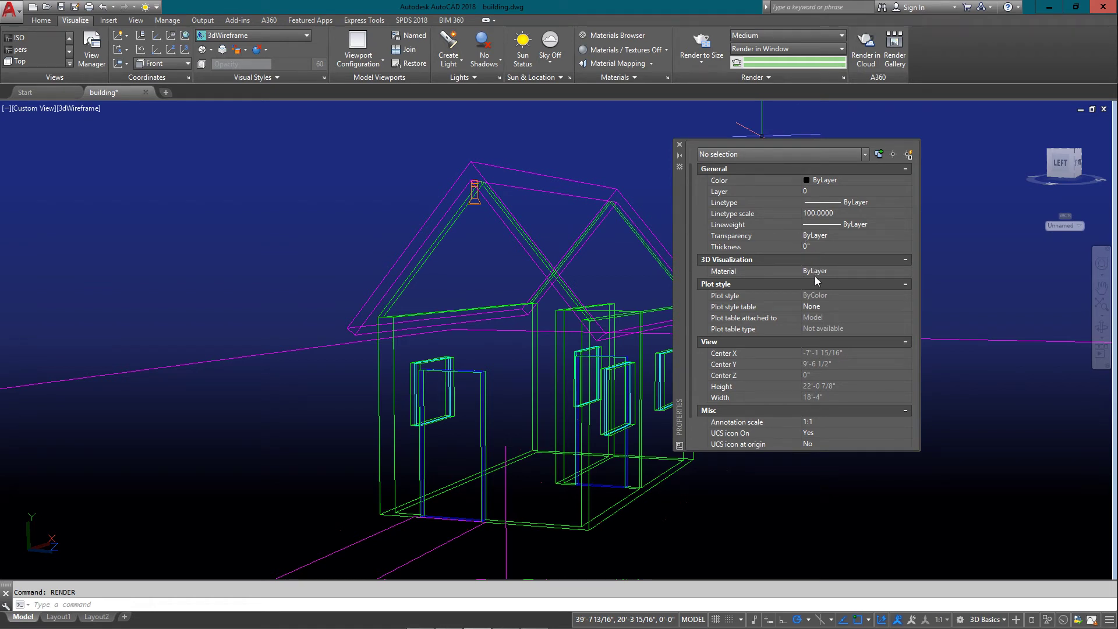
- Set the doorway spotlight's intensity factor to 100
left_click(476, 192)
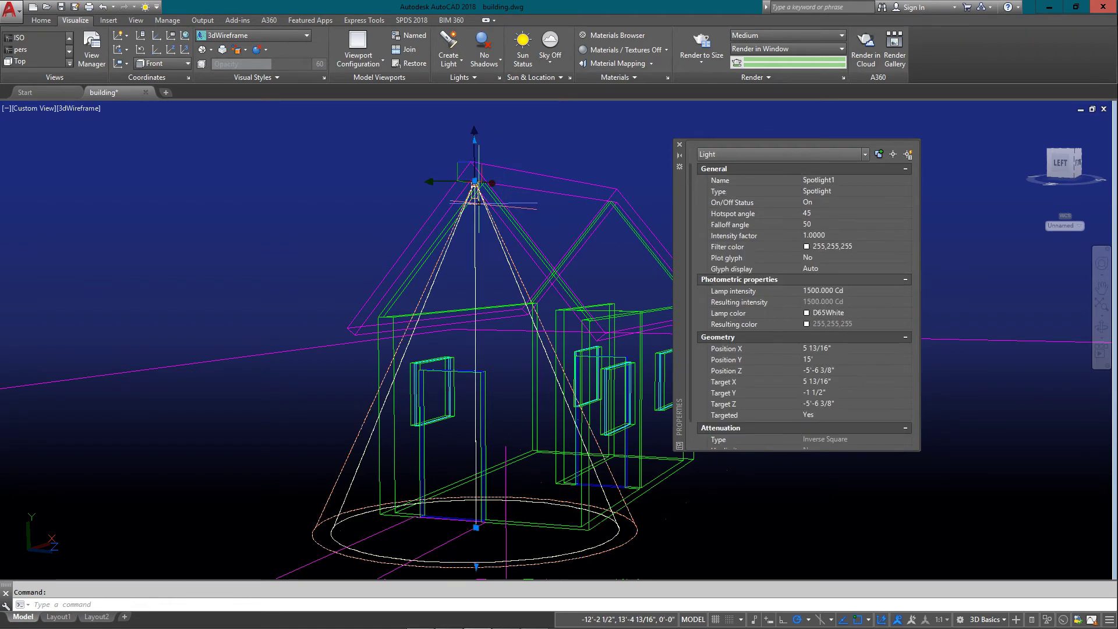
left_click(828, 236)
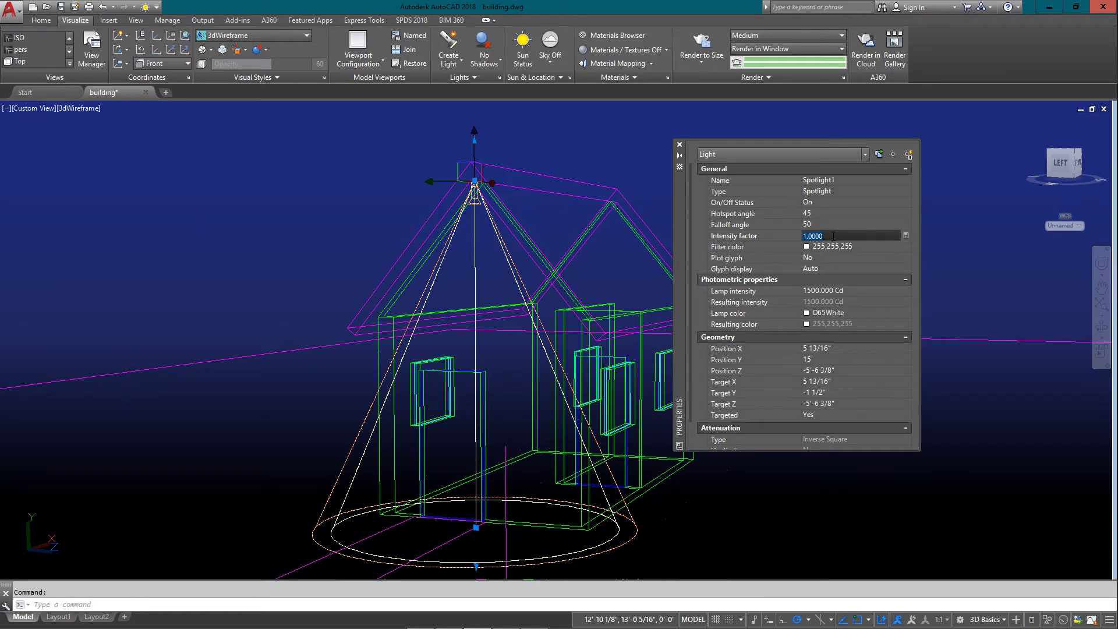
type("100")
key("Return")
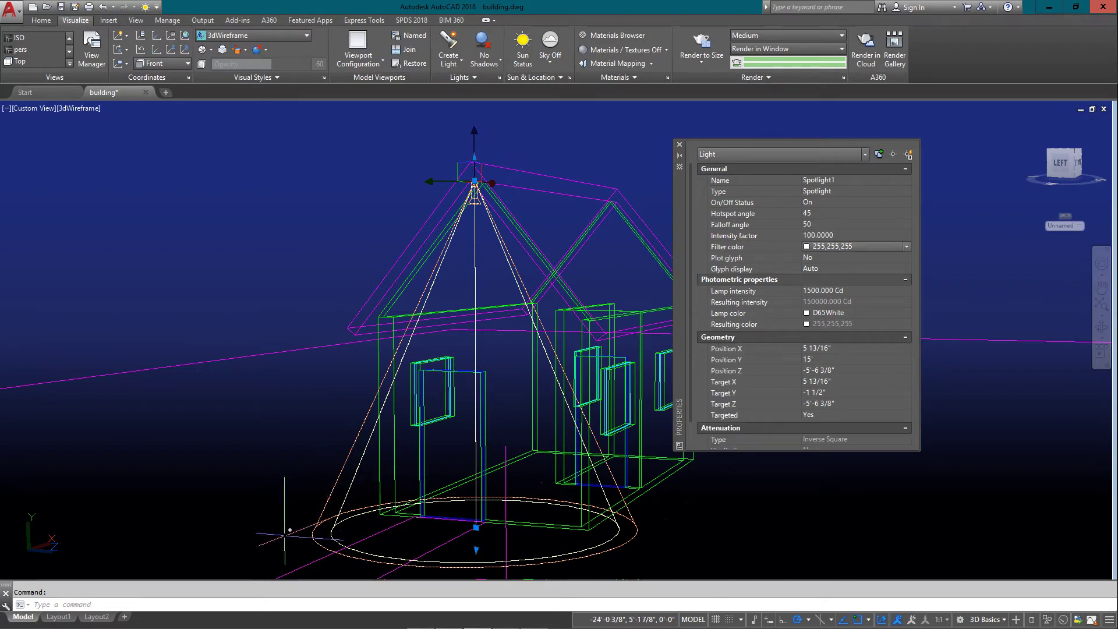
- Render the house to check the brighter doorway, then switch the spotlight Off
left_click(241, 600)
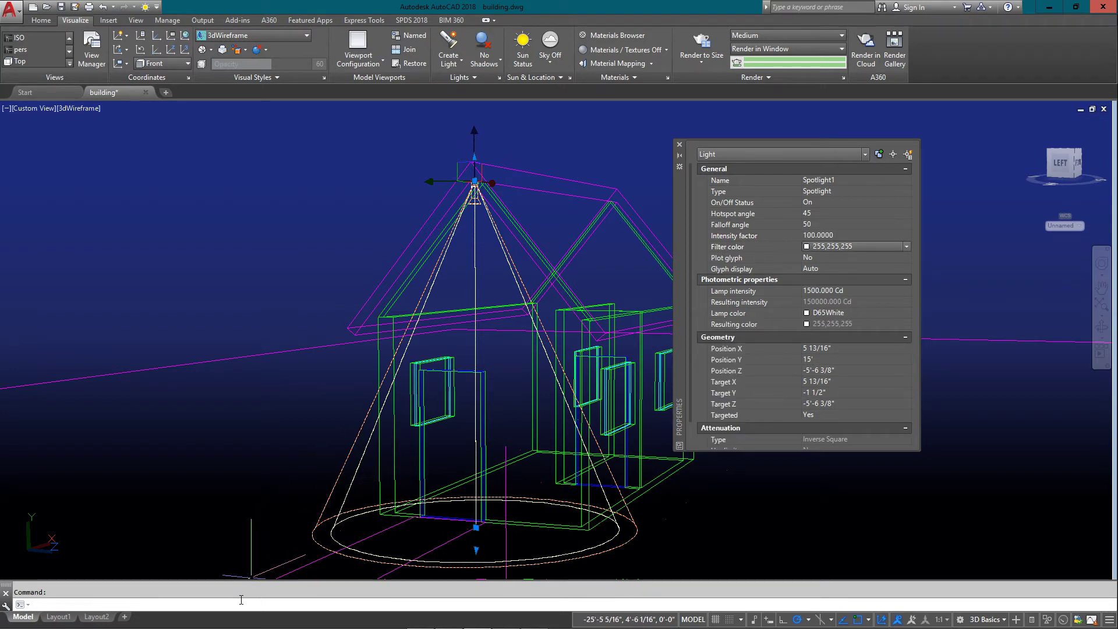
type("render")
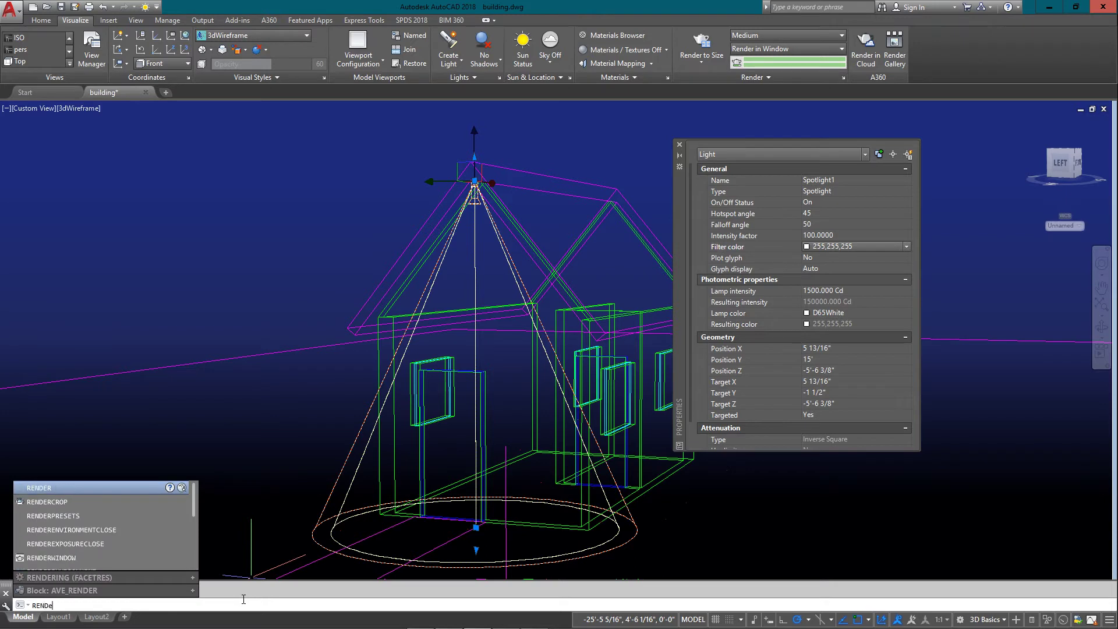
key("Return")
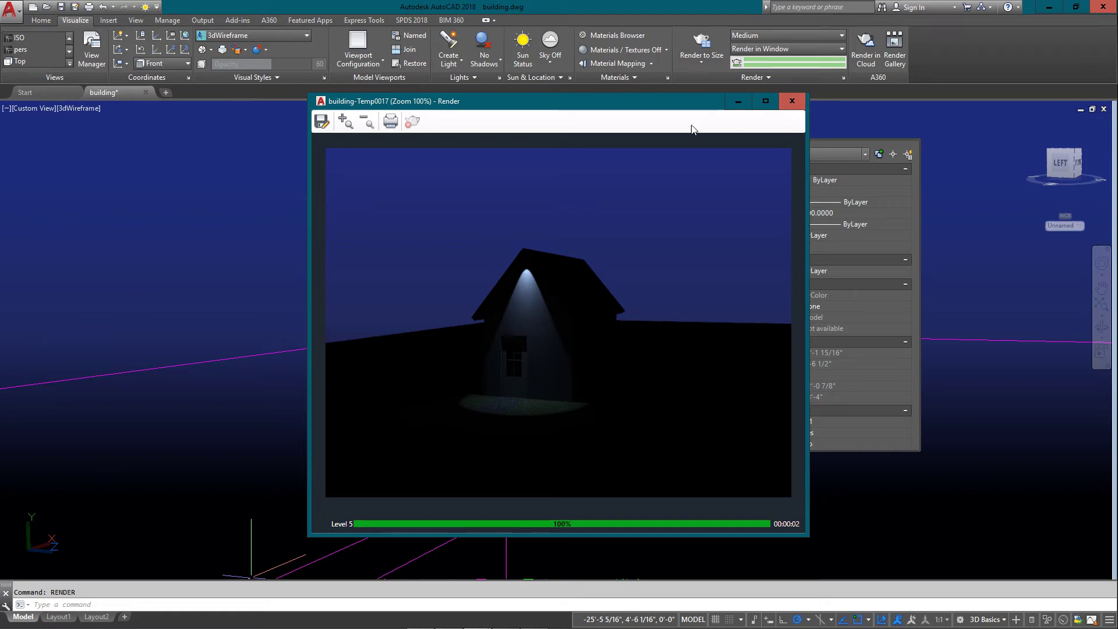
left_click(791, 103)
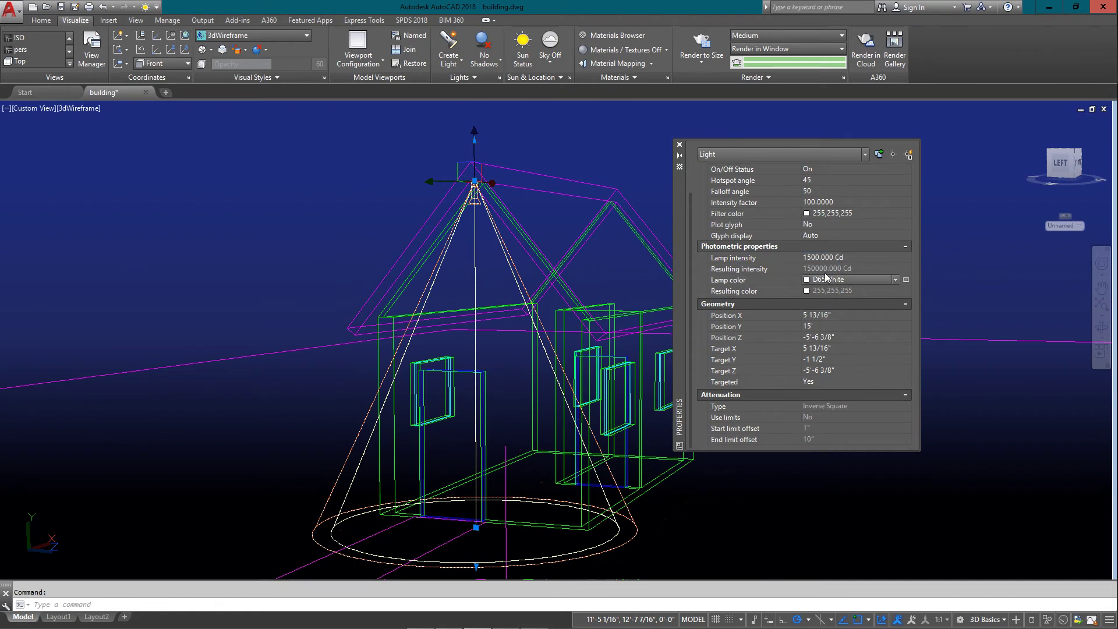
left_click(817, 167)
left_click(818, 169)
left_click(820, 187)
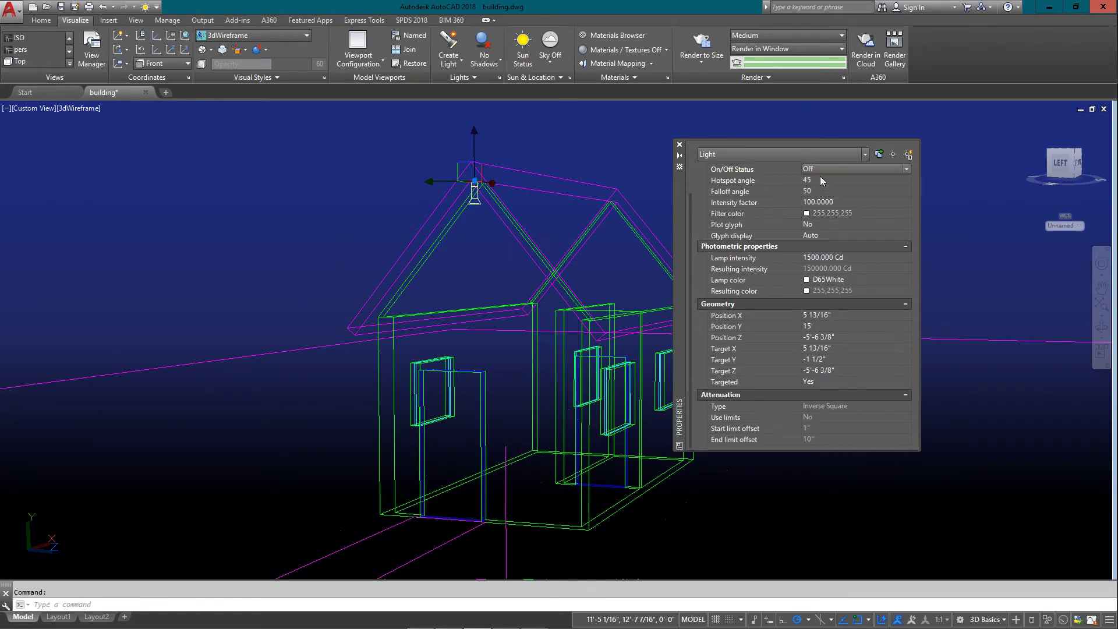
- Set the spotlight's On/Off Status back to On and close the Properties palette
left_click(820, 175)
left_click(820, 180)
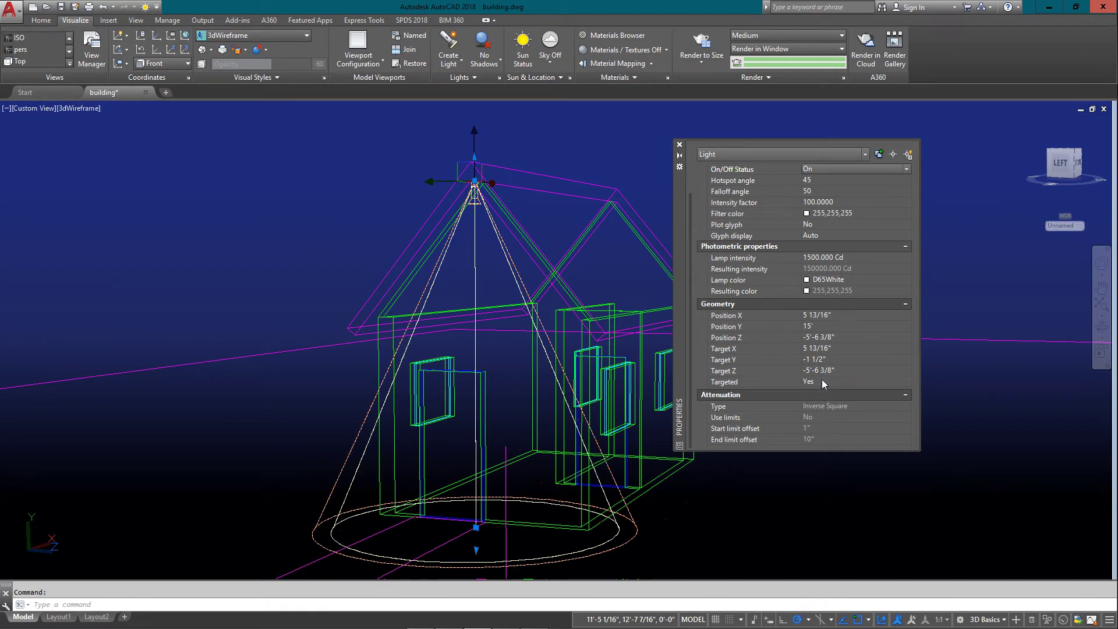
left_click(810, 440)
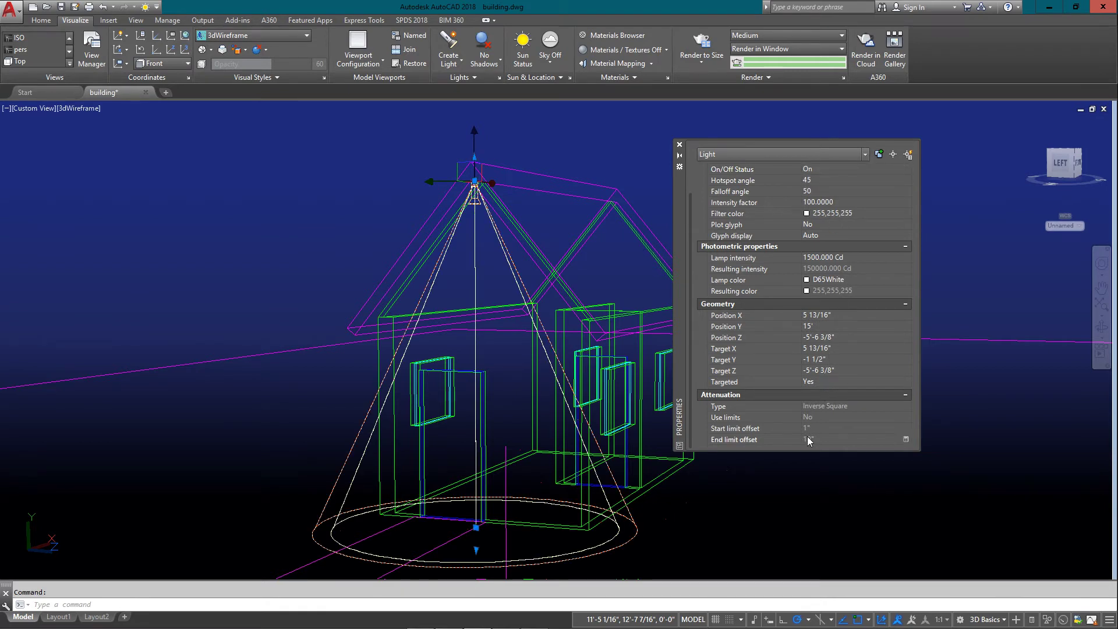
left_click(826, 407)
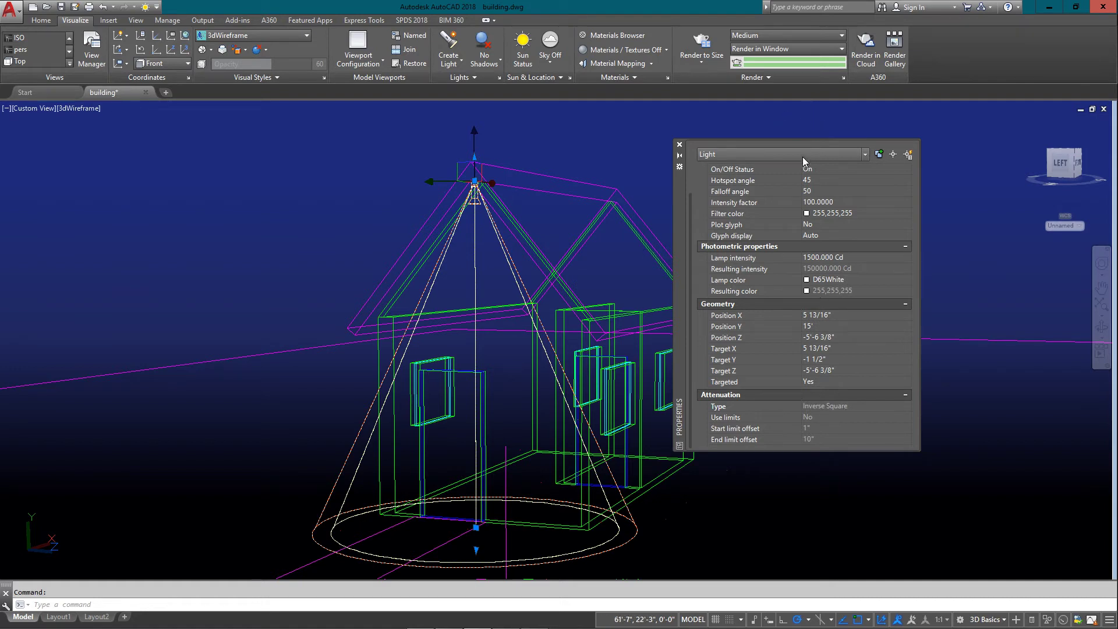
mouse_move(753, 174)
left_click(680, 145)
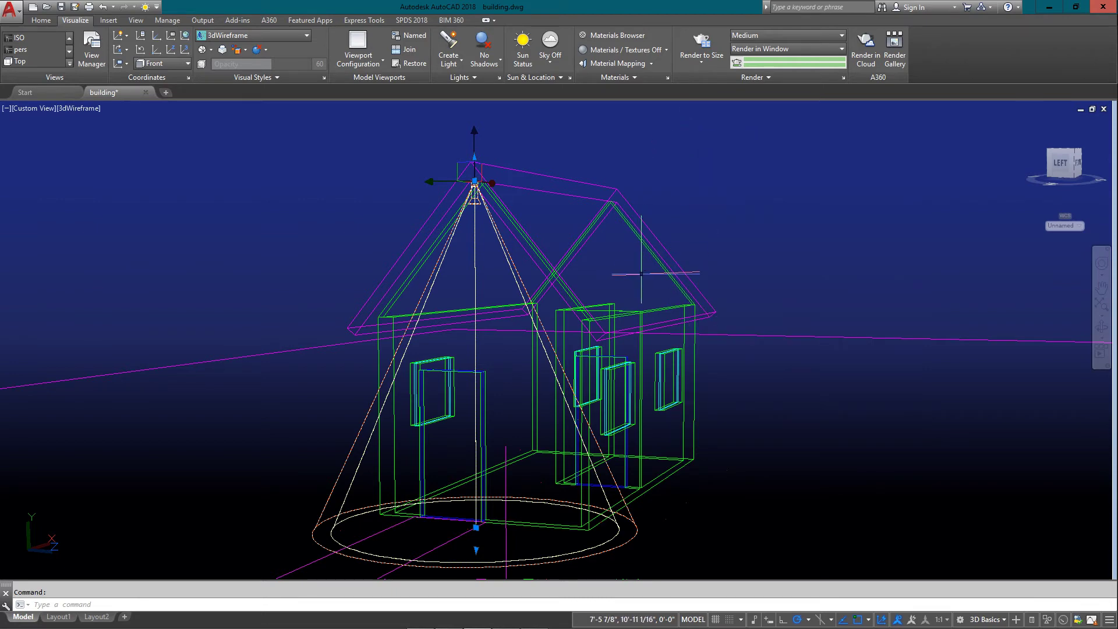
- Zoom in and draw a guide line from inside the house to a midpoint
key("Escape")
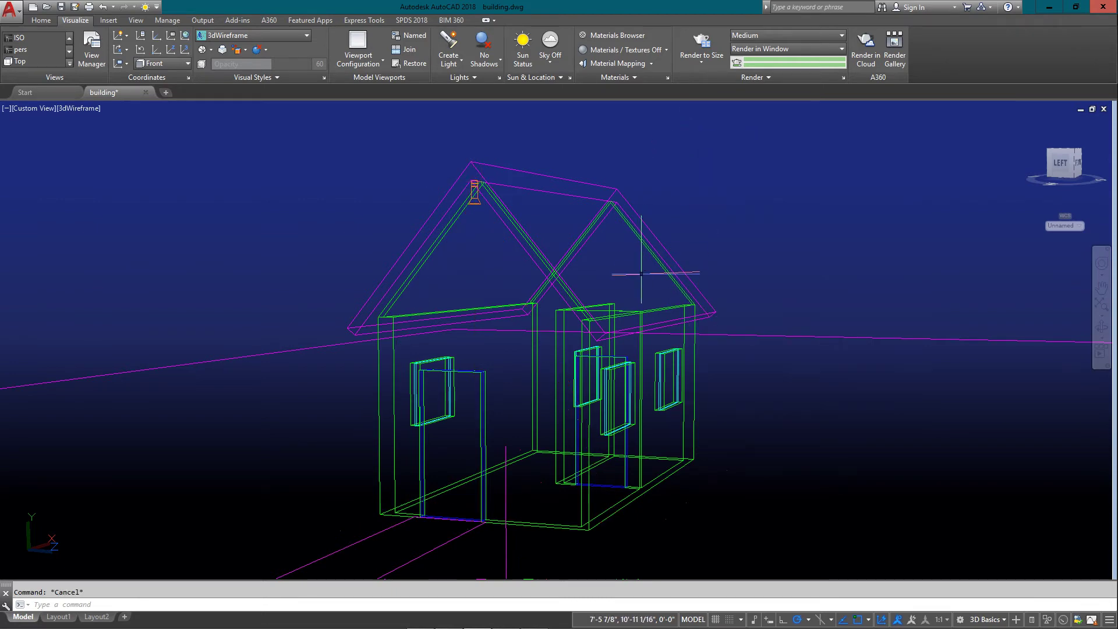
scroll(606, 227, "up", 5)
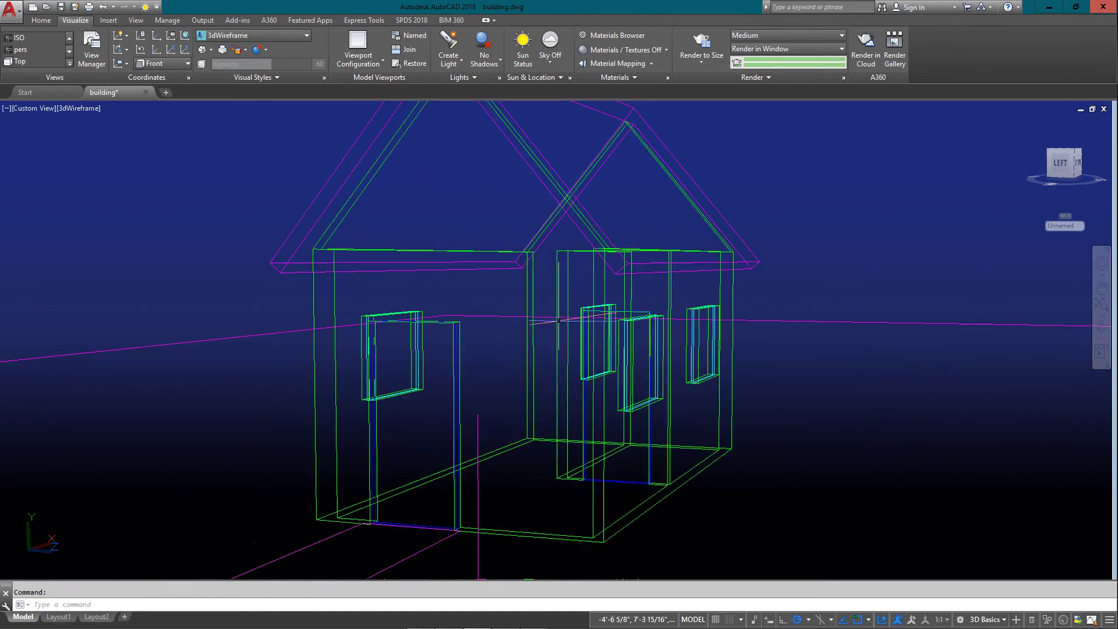
mouse_move(557, 320)
middle_mouse_down()
mouse_move(562, 287)
mouse_move(555, 311)
middle_mouse_up()
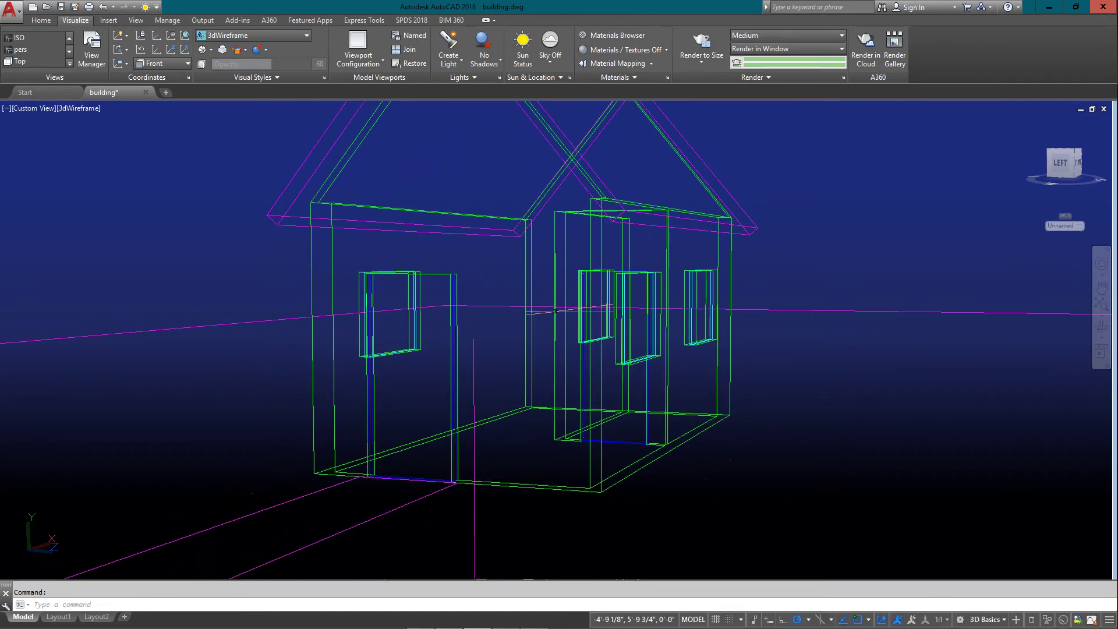
scroll(582, 326, "up", 2)
type("l")
key("Return")
left_click(571, 319)
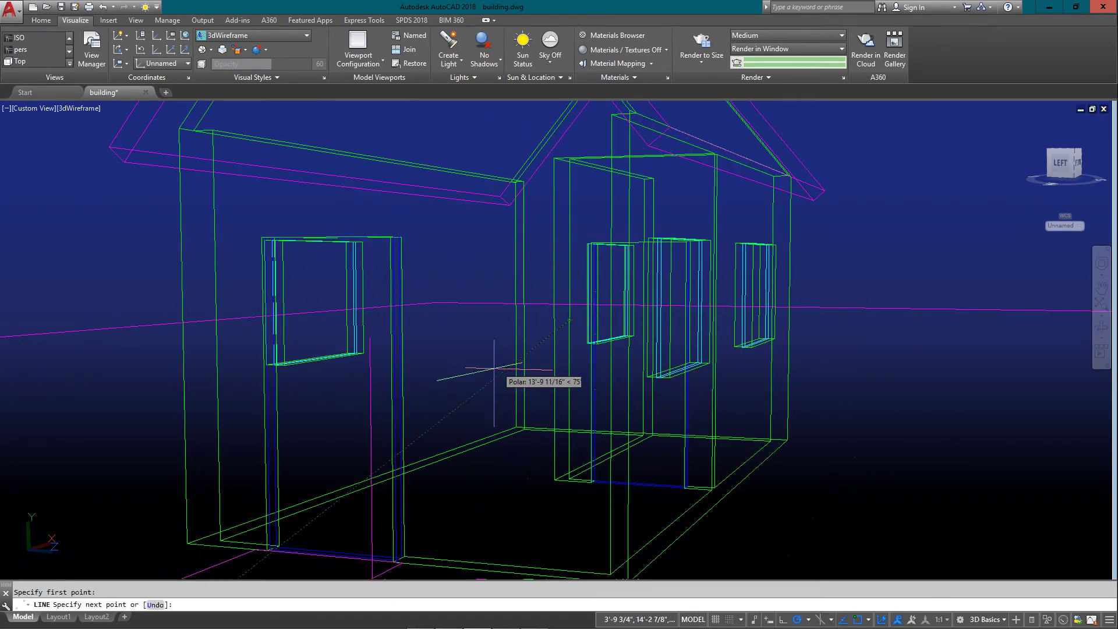
left_click(403, 396)
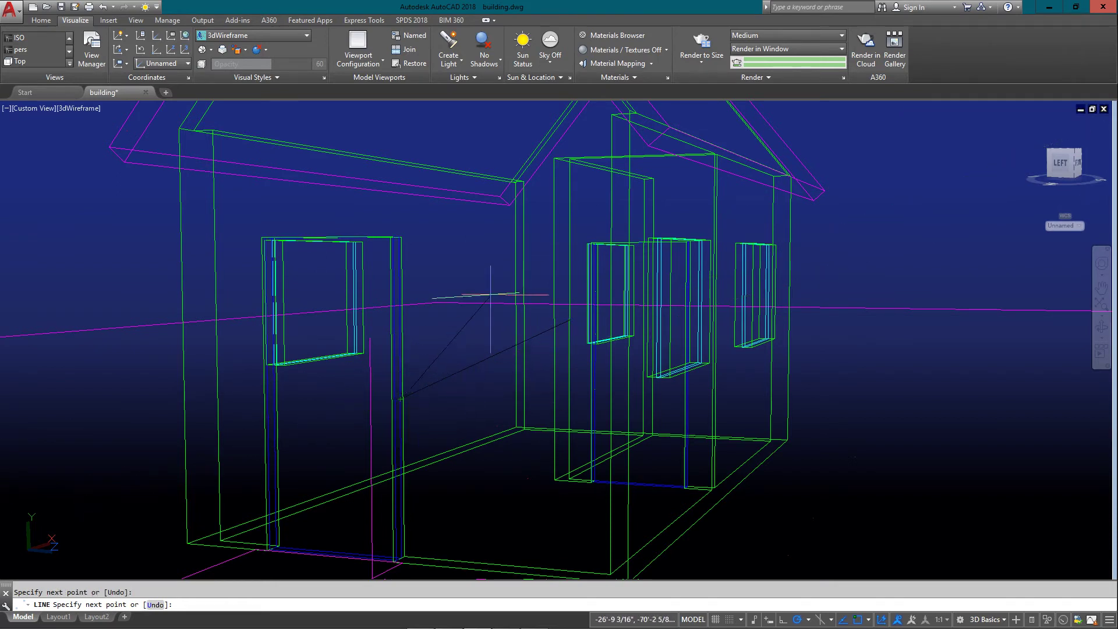
key("Escape")
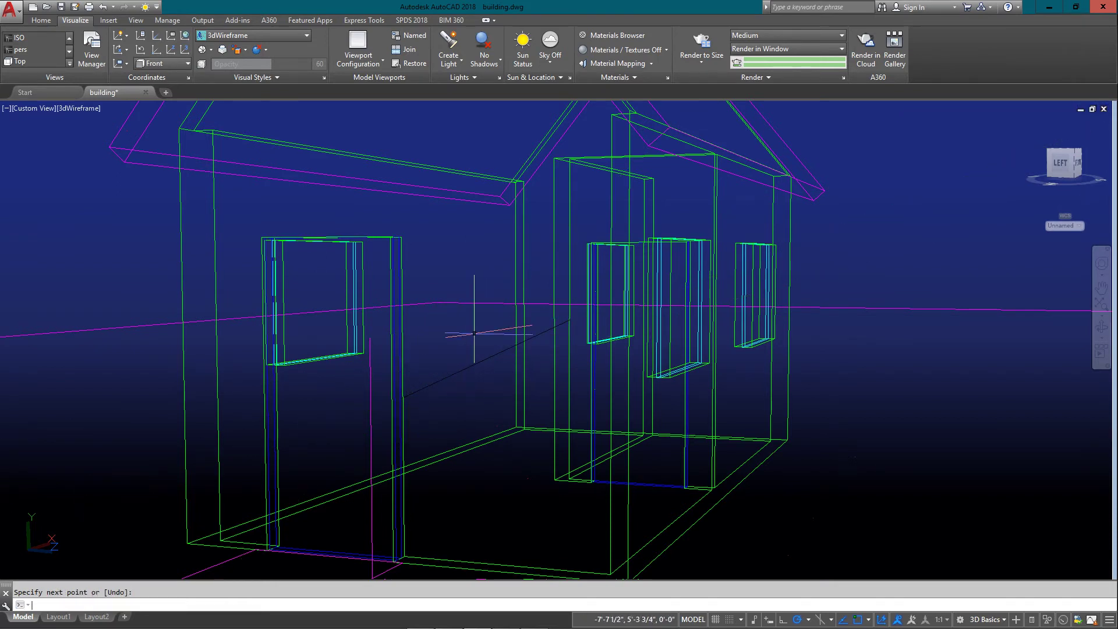
- Place a point light in the middle of the interior room and select it
left_click(457, 69)
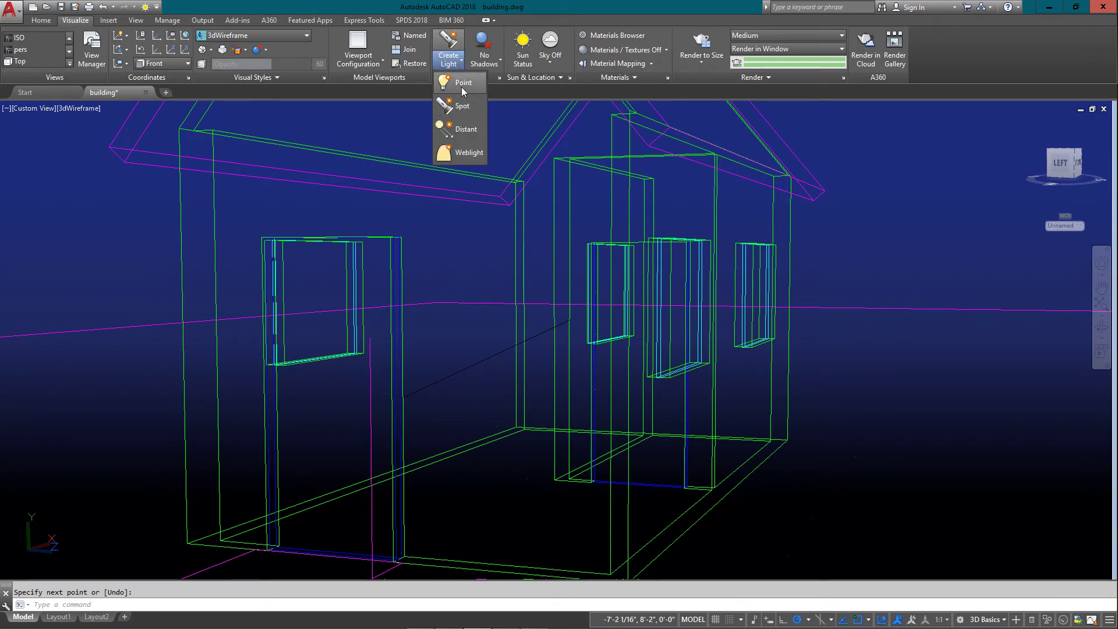
left_click(462, 84)
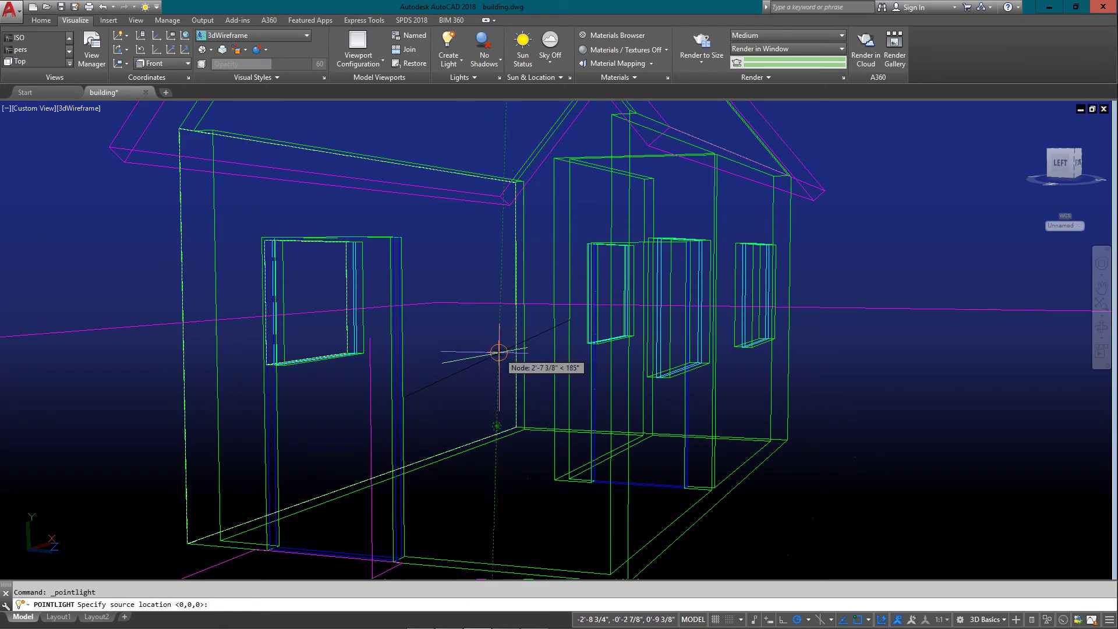
left_click(499, 353)
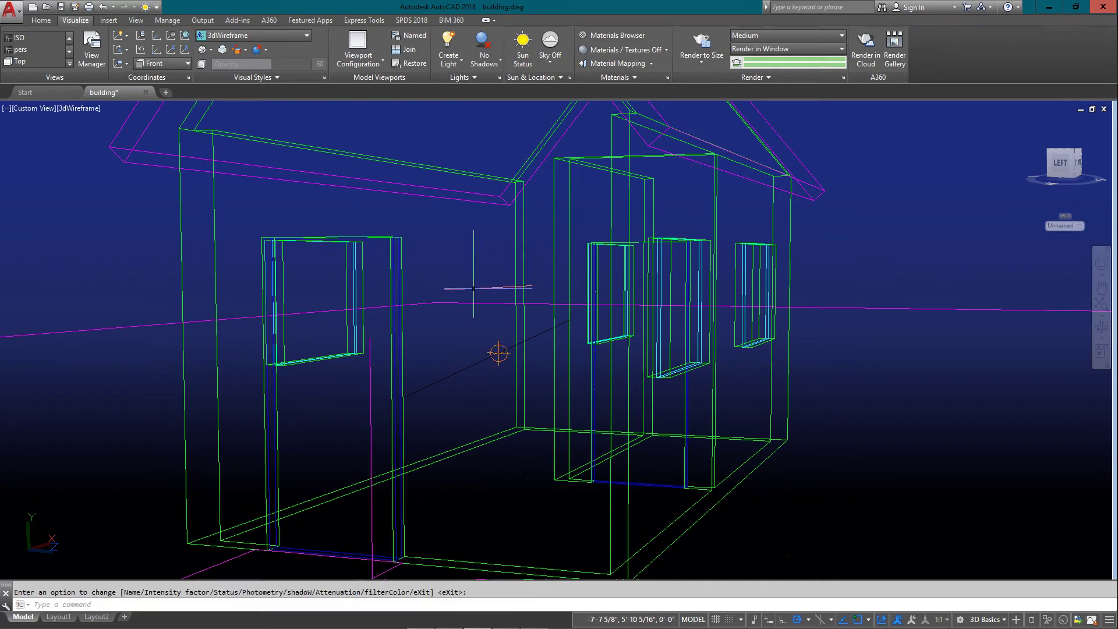
type("z")
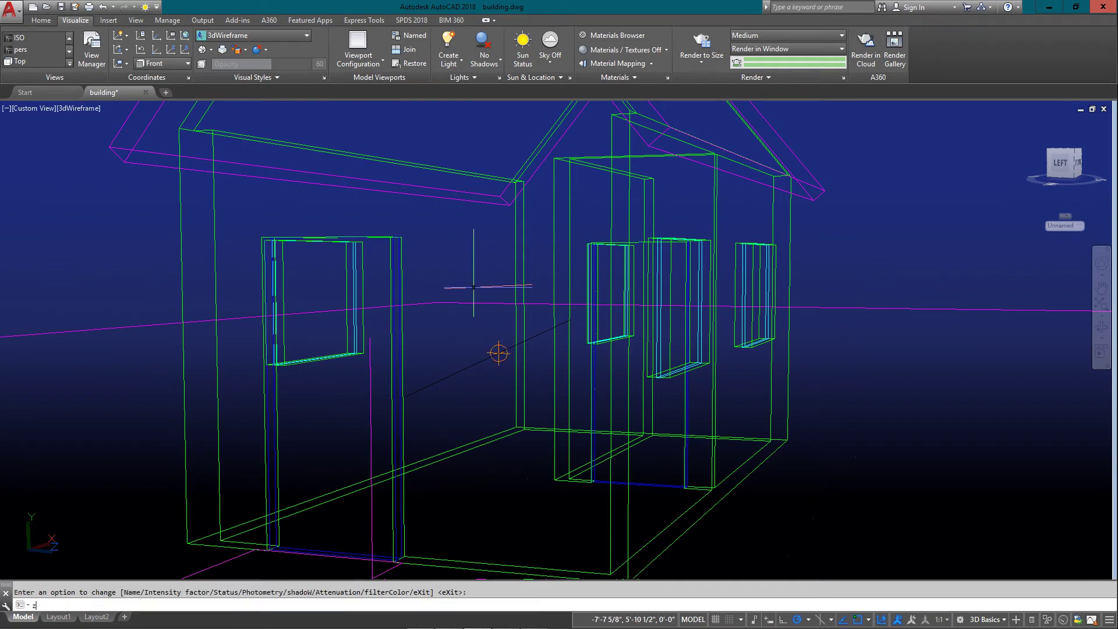
key("Return")
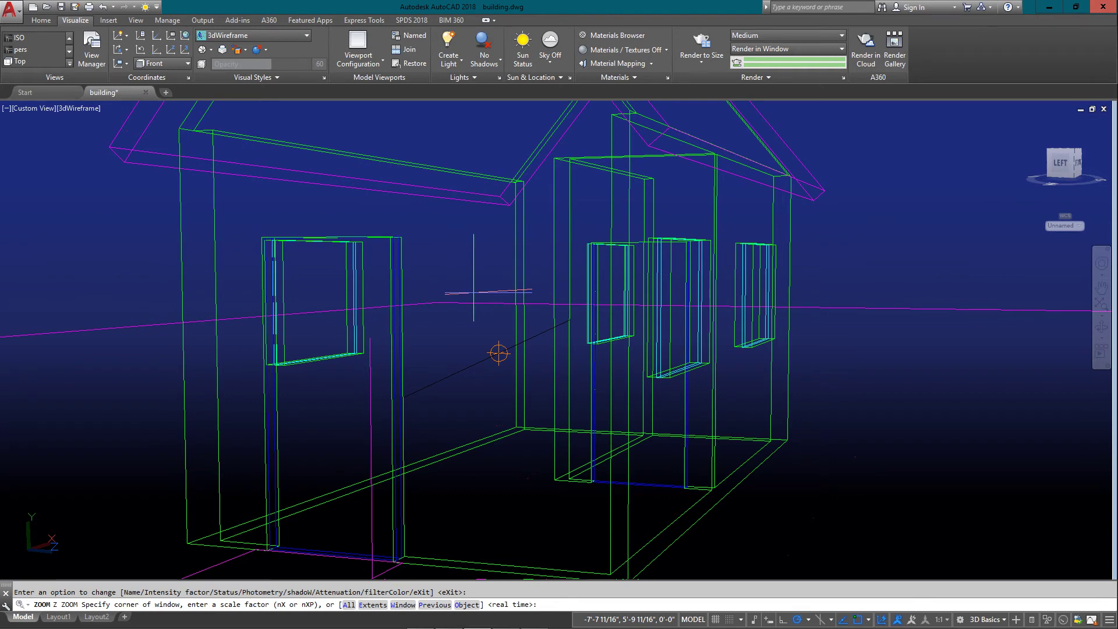
scroll(474, 293, "down", 1)
scroll(587, 357, "up", 3)
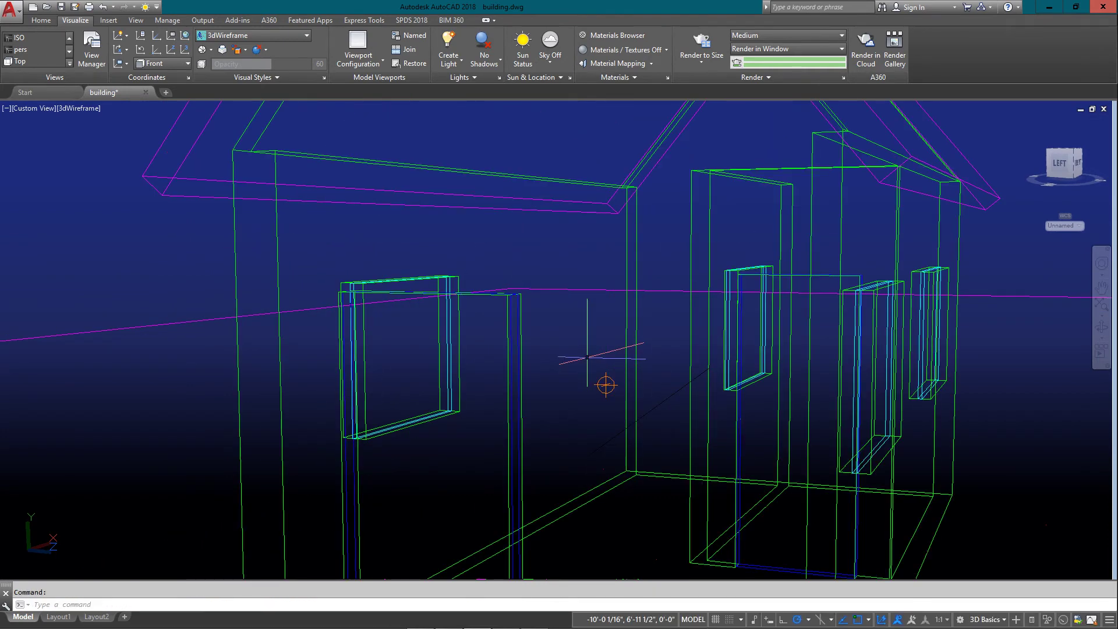
left_click(606, 385)
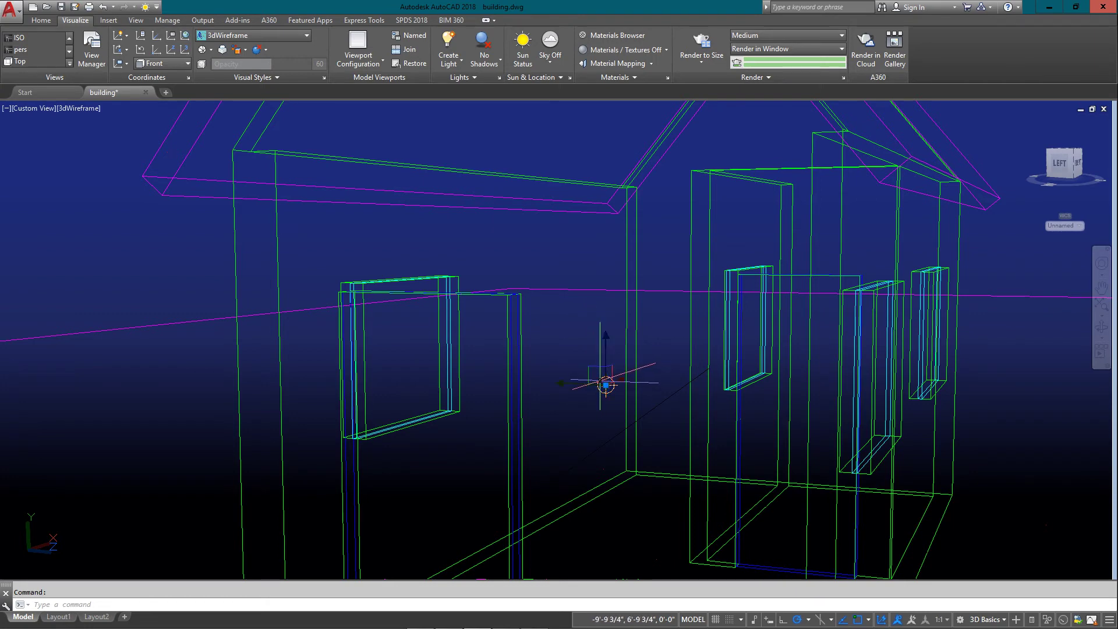
scroll(554, 317, "down", 2)
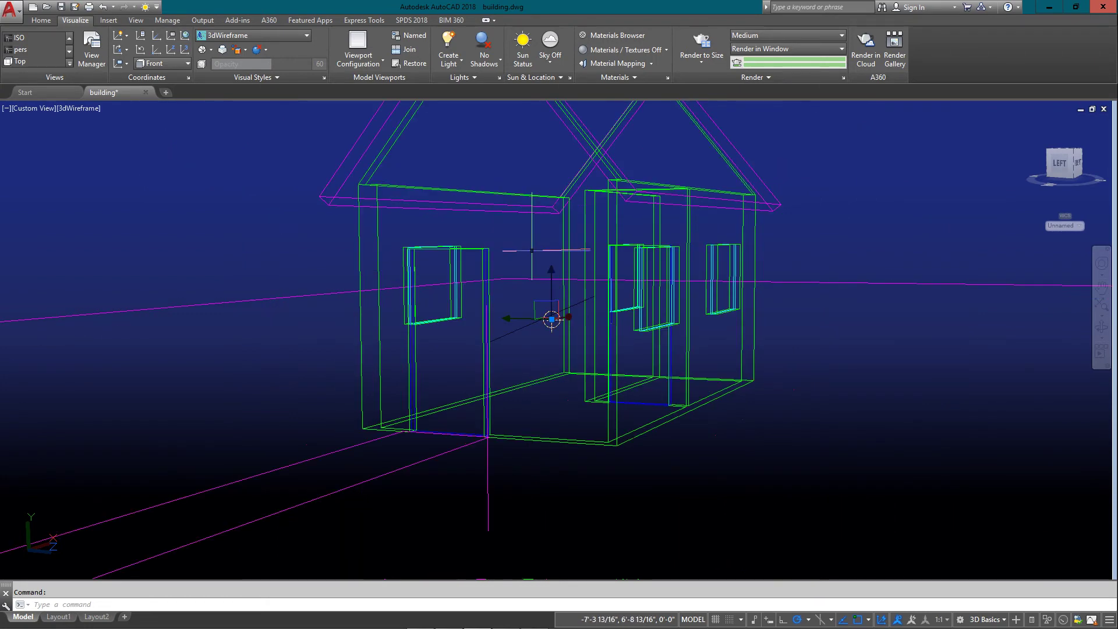
scroll(614, 334, "up", 4)
- Set the point light's Intensity factor to 100 in Properties, giving 150000 Cd
right_click(621, 338)
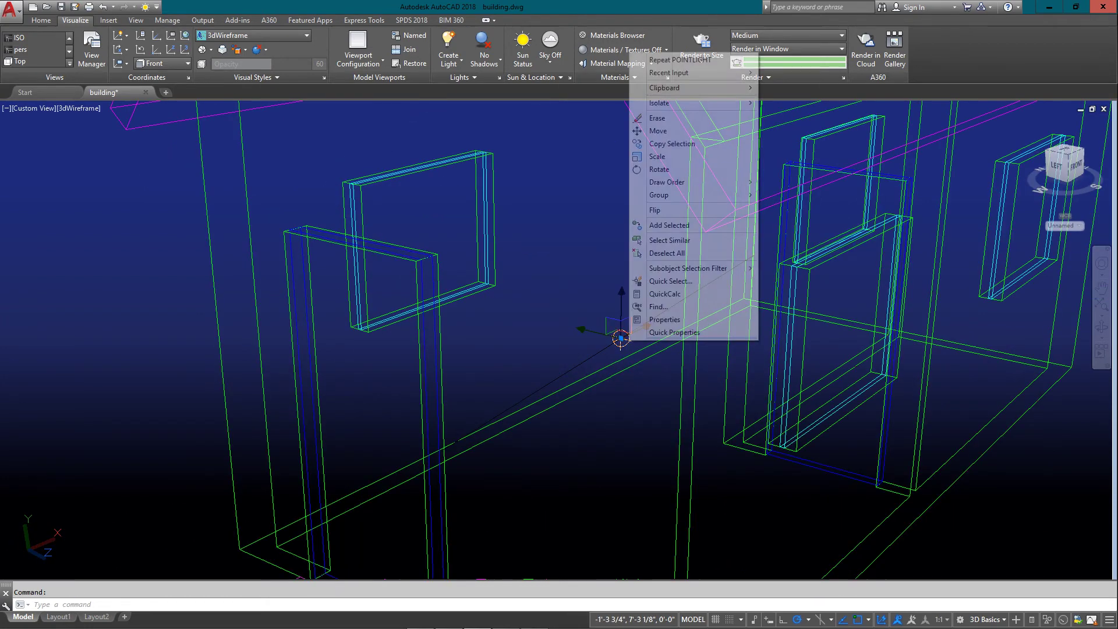
left_click(664, 320)
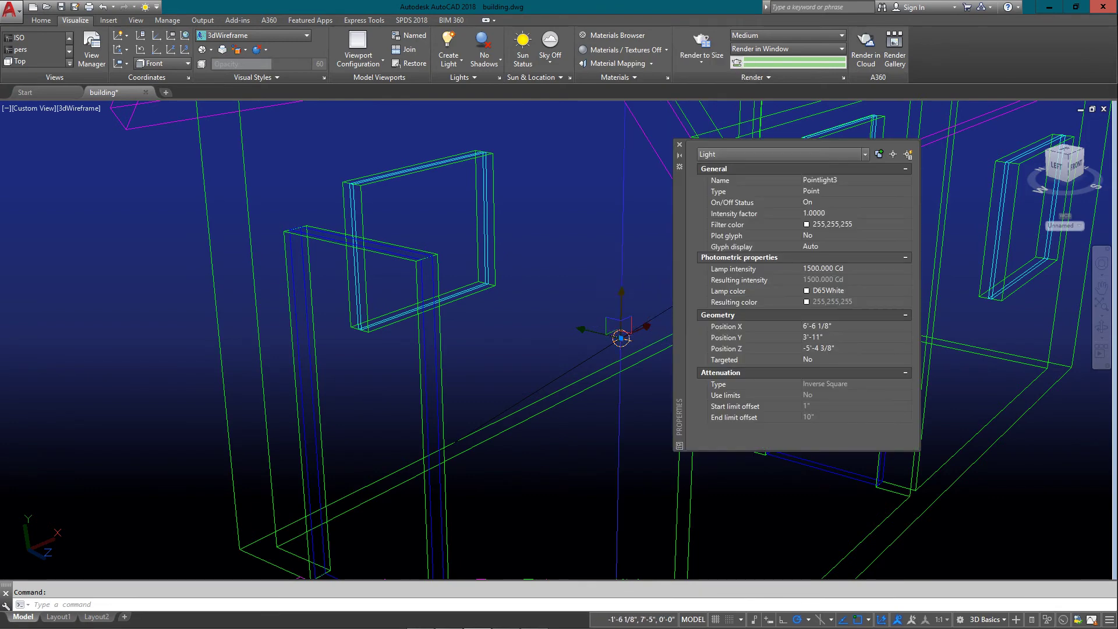
left_click(814, 214)
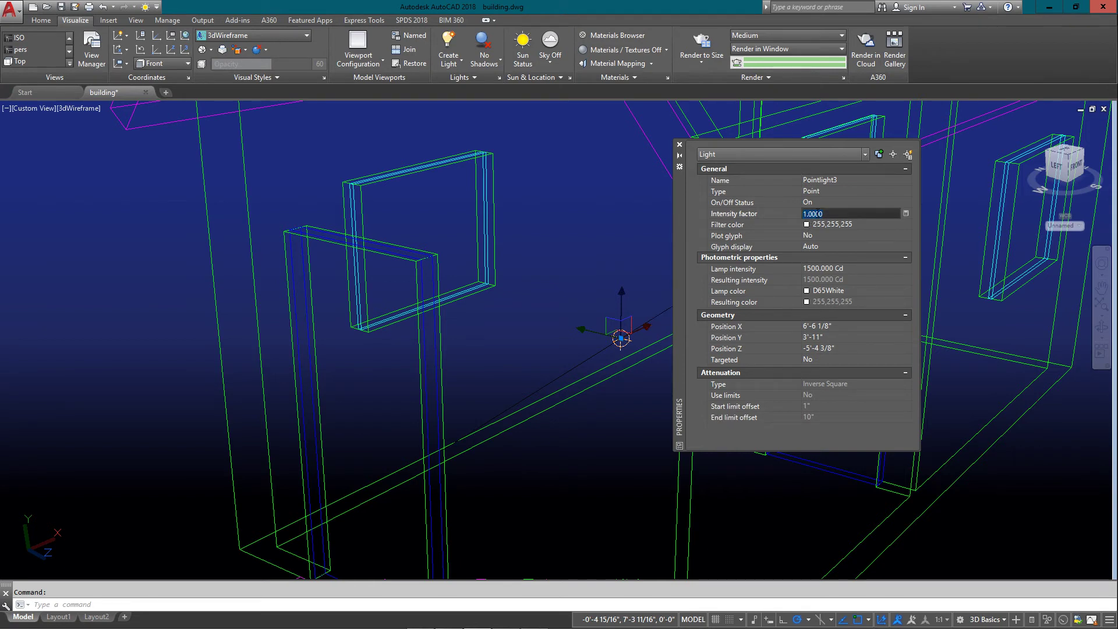
type("100")
key("Return")
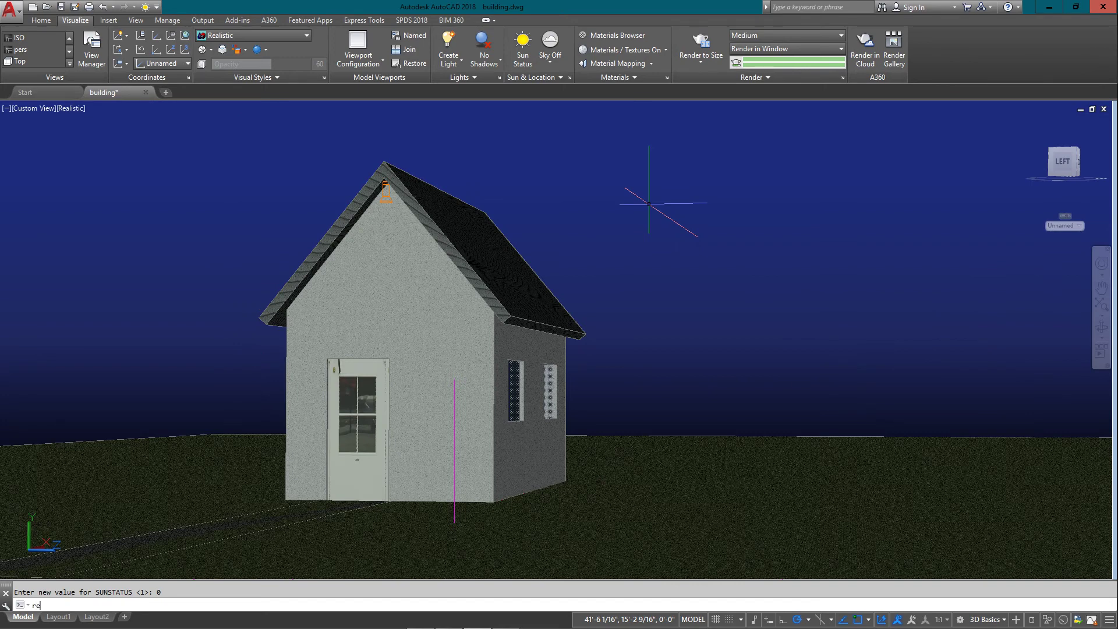
type("nder")
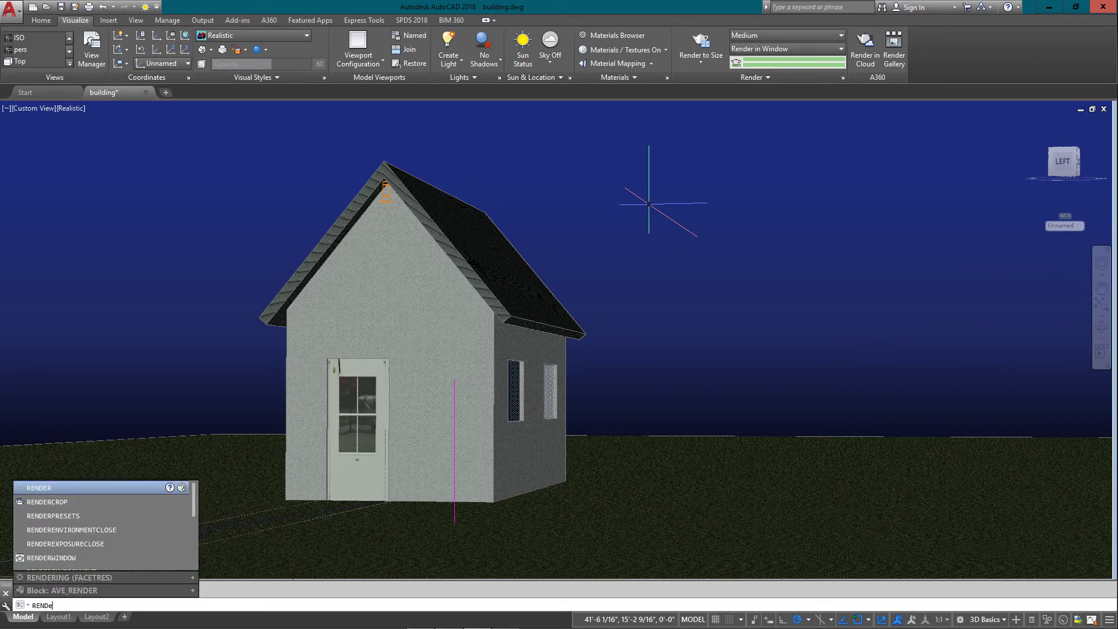
key("Return")
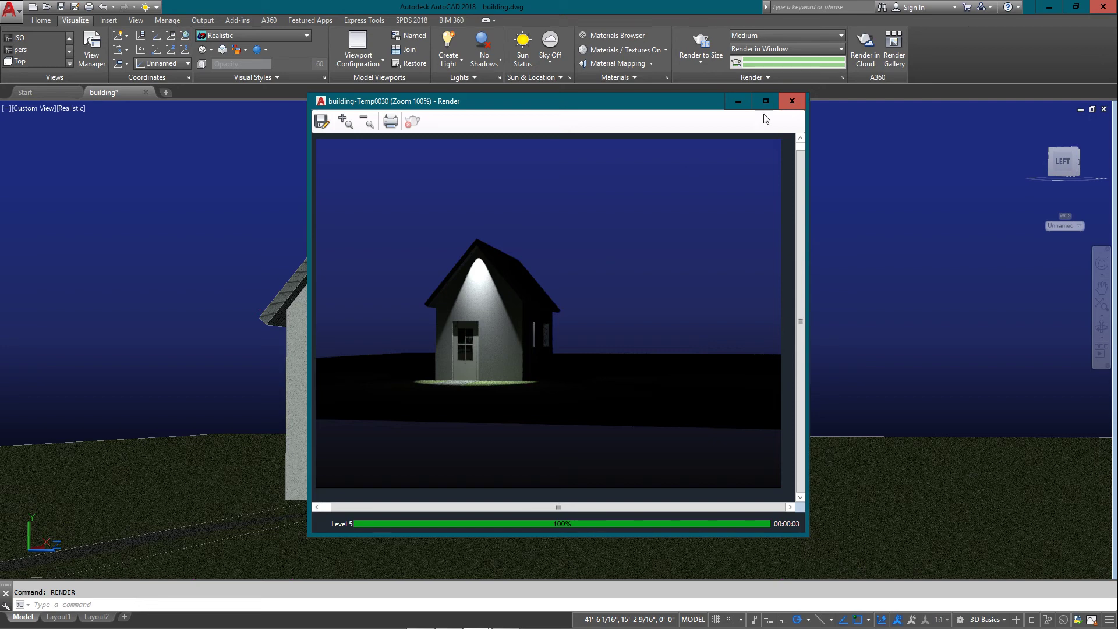
- Close the test render, reframe the house, and pick the Lunch Quality preset
left_click(792, 101)
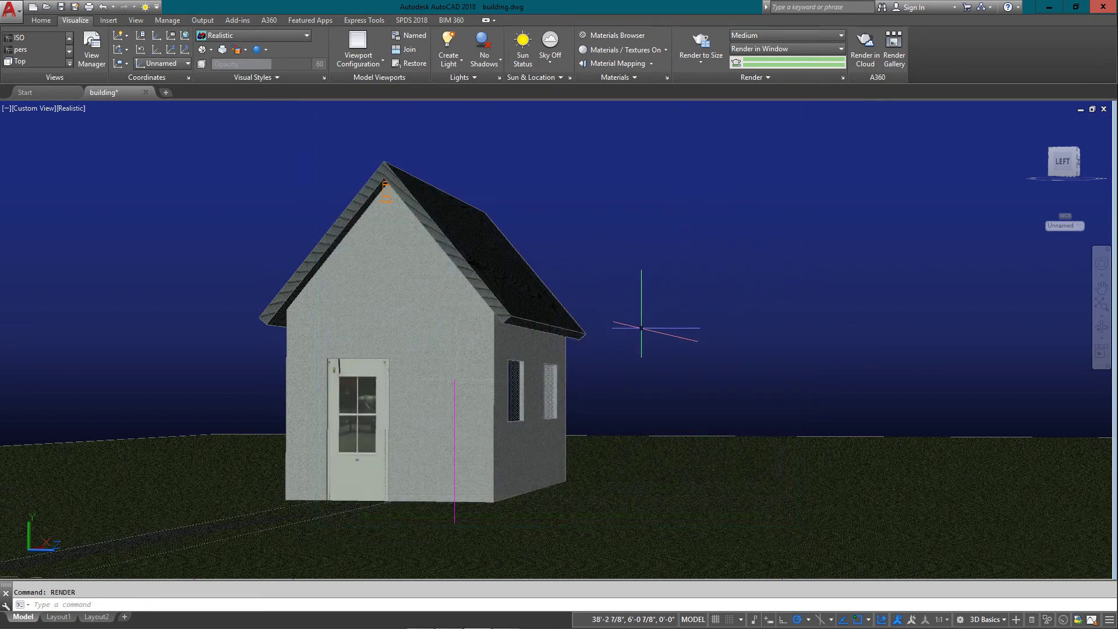
middle_click_drag(581, 320, 638, 267)
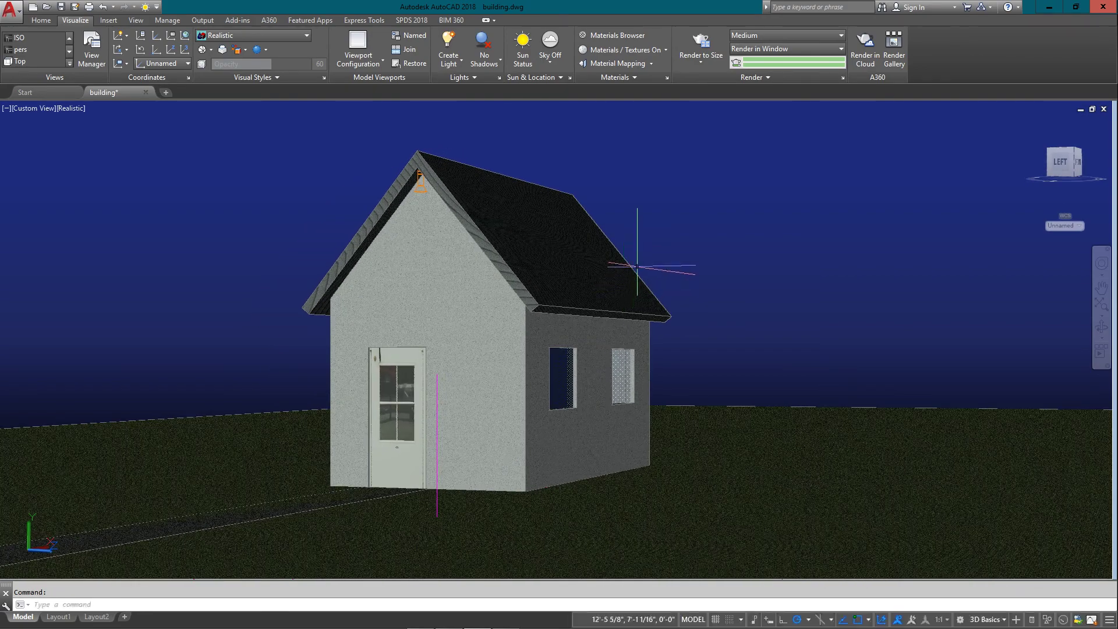
left_click(756, 77)
left_click(775, 34)
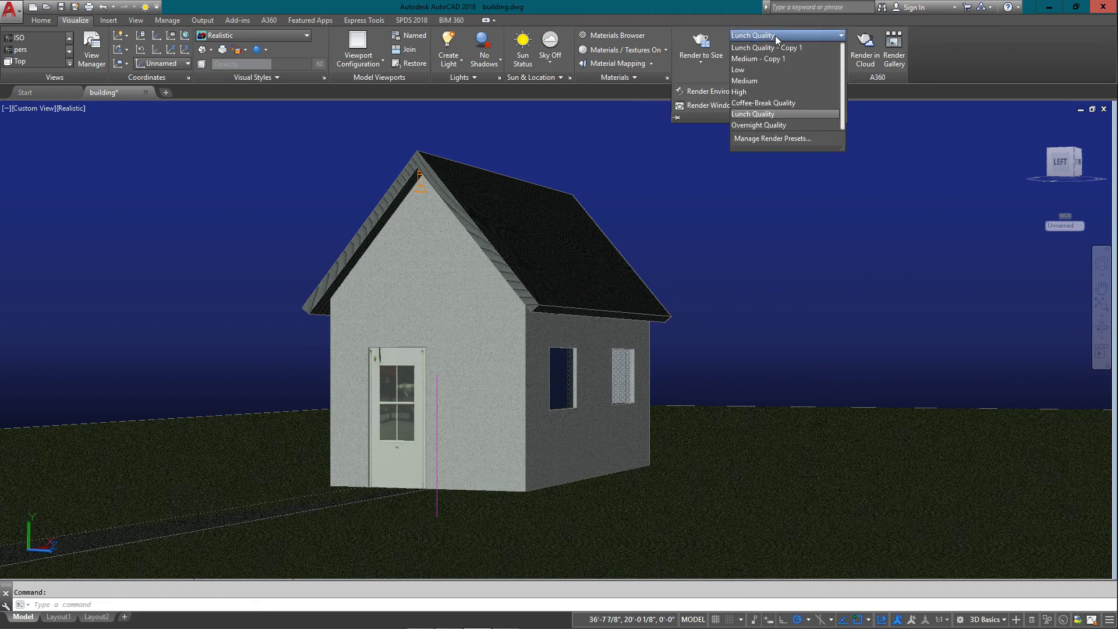
- Make the preset copy render by level with 26 levels, then render to size
left_click(774, 138)
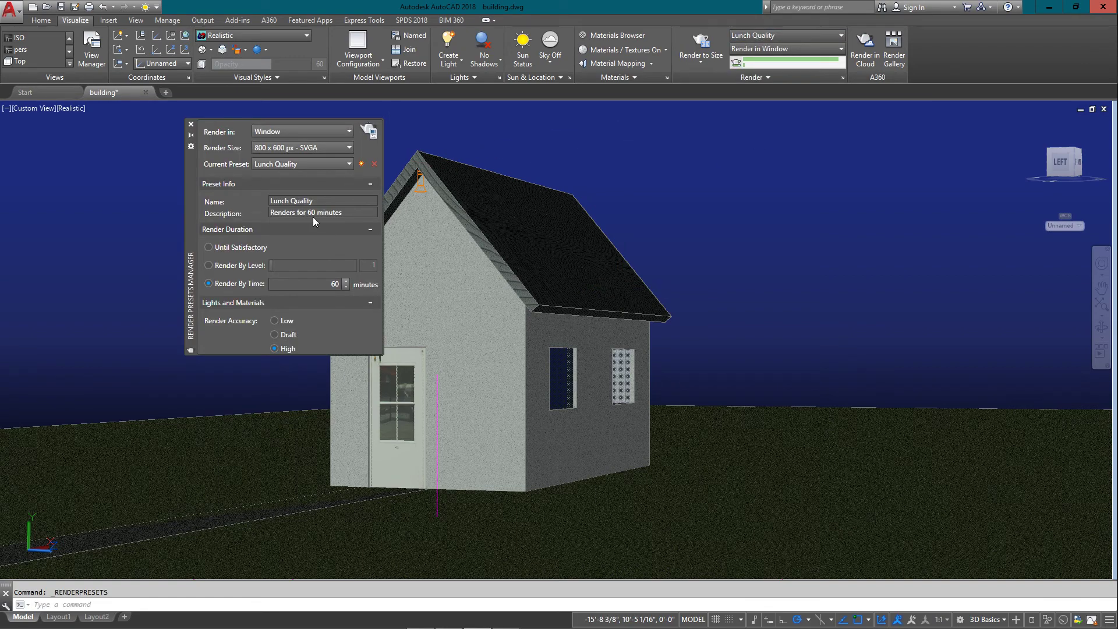
left_click(245, 266)
type("15")
left_click(278, 269)
left_click_drag(277, 269, 292, 269)
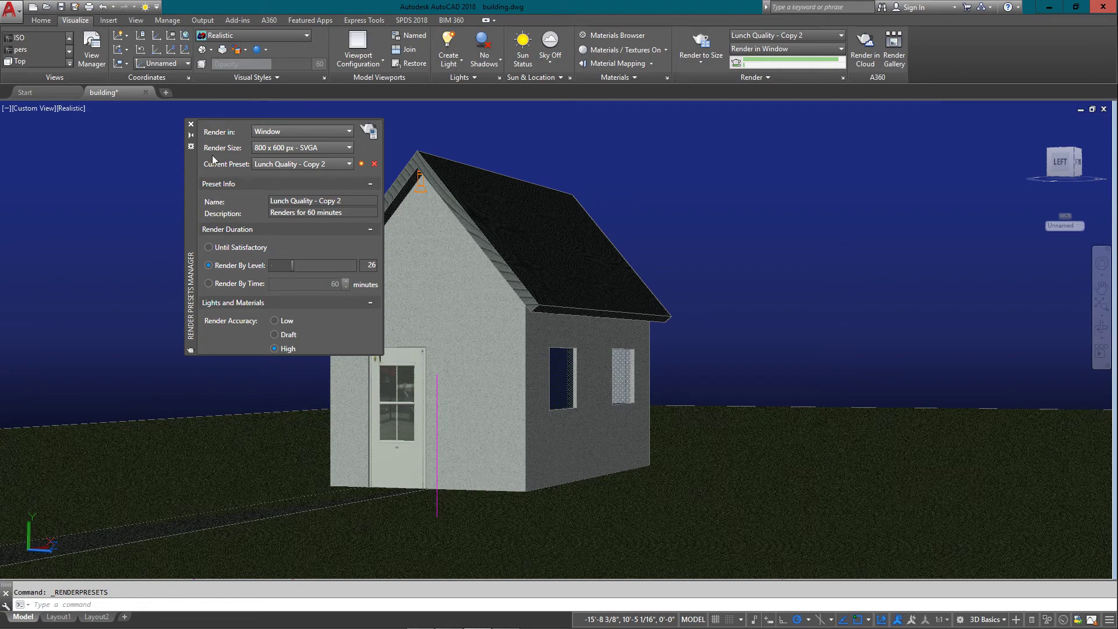
left_click(191, 126)
left_click(691, 38)
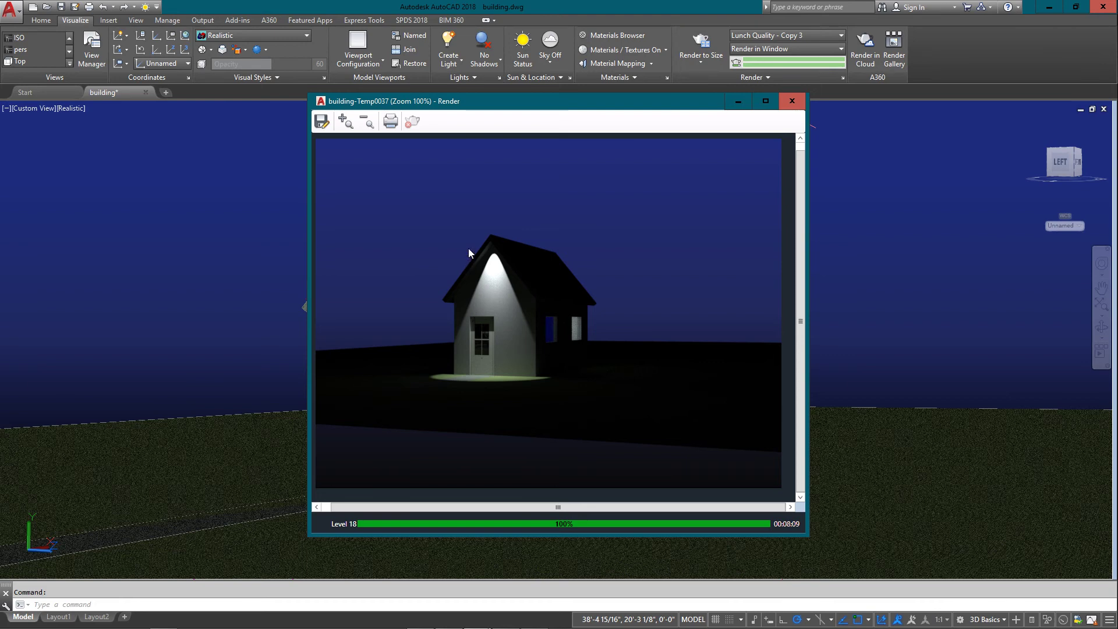
- Inspect the finished dusk render up close, zoom back out, and close the render window
scroll(467, 261, "up", 2)
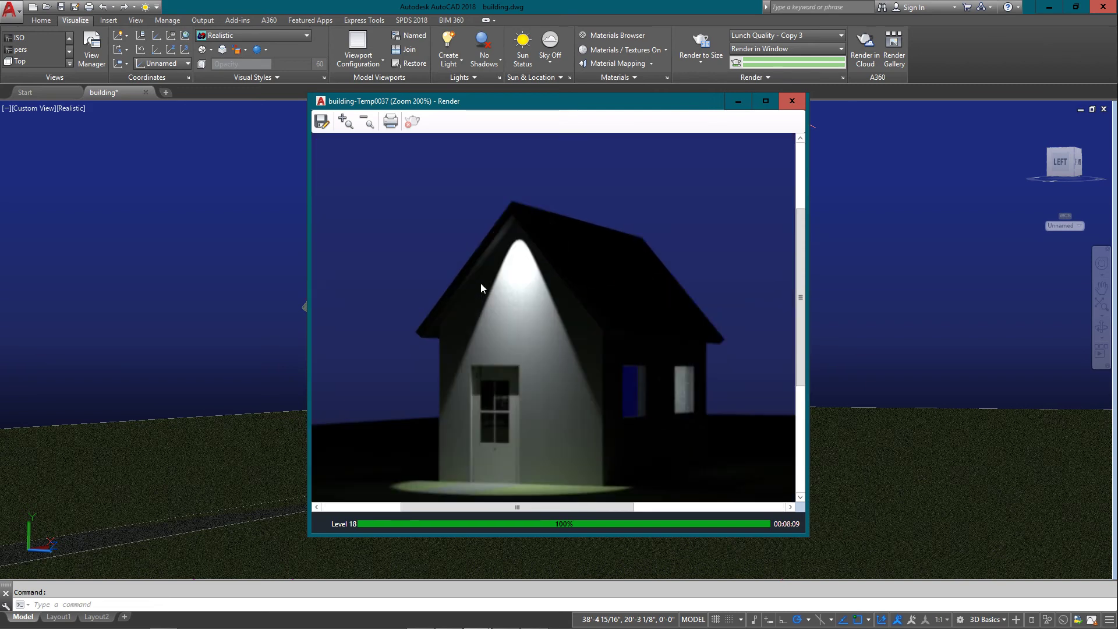
scroll(498, 276, "up", 1)
scroll(499, 276, "down", 1)
left_click_drag(488, 251, 482, 234)
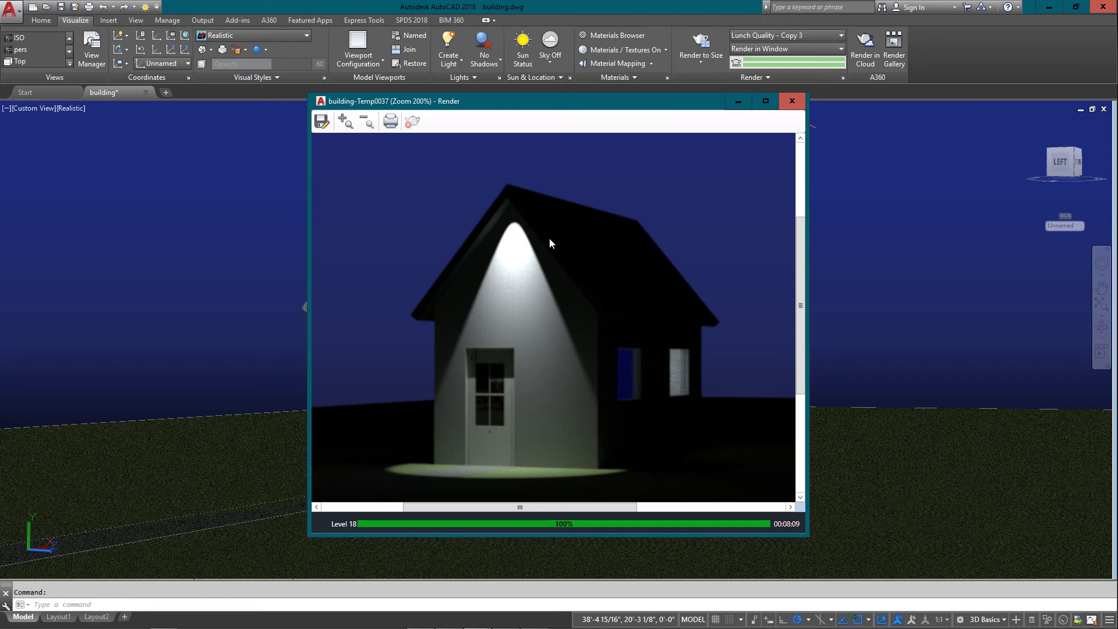
scroll(528, 260, "down", 2)
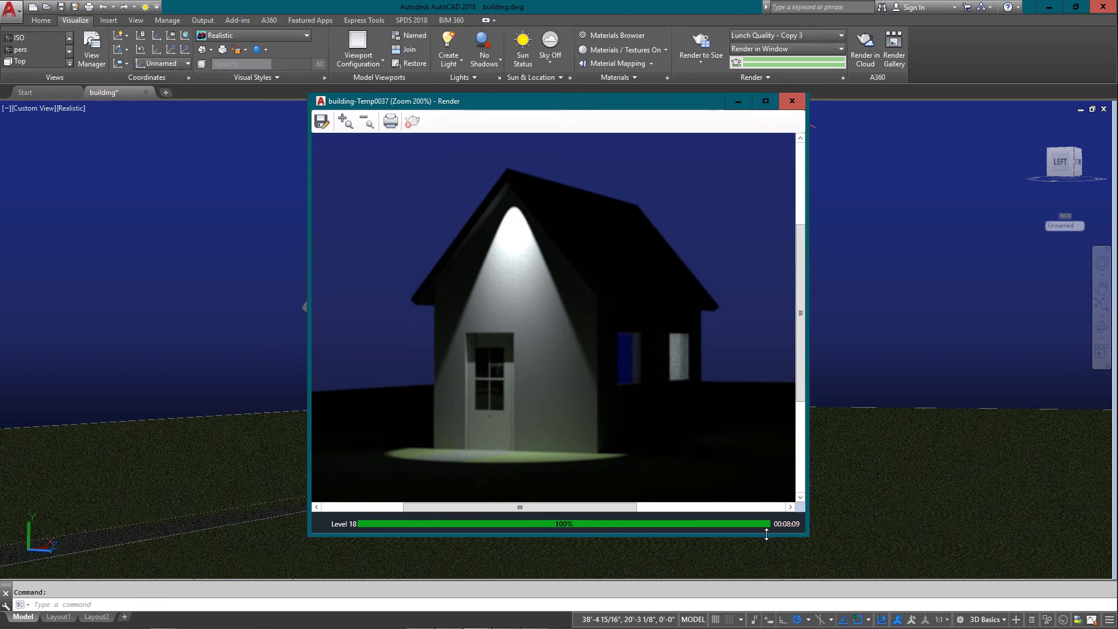
mouse_move(767, 534)
left_mouse_down()
mouse_move(767, 565)
mouse_move(767, 549)
left_mouse_up()
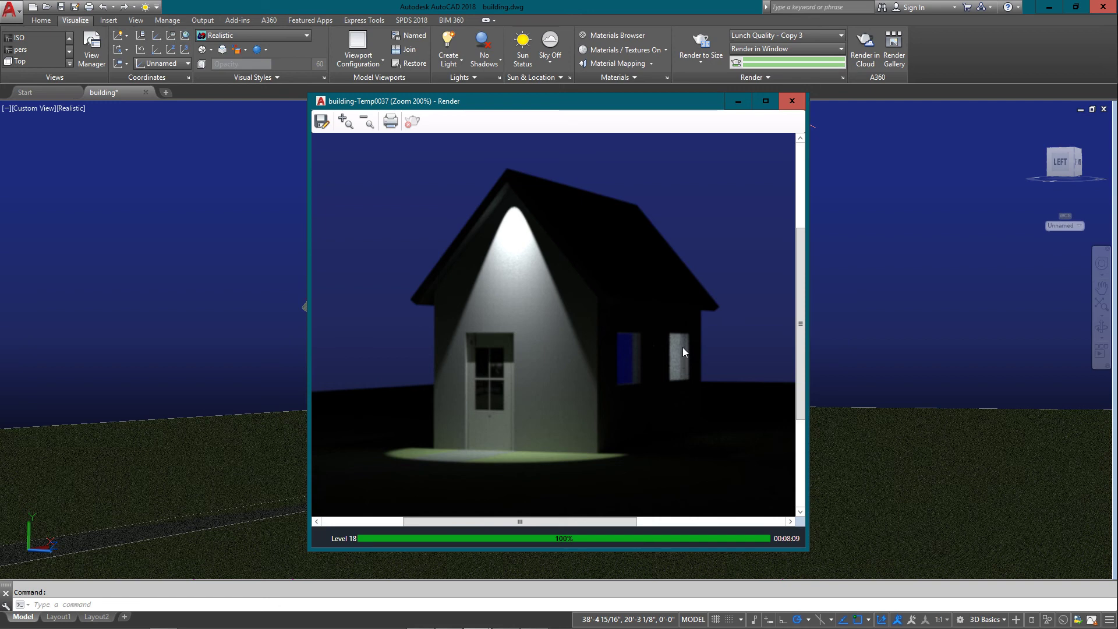
scroll(564, 315, "down", 1)
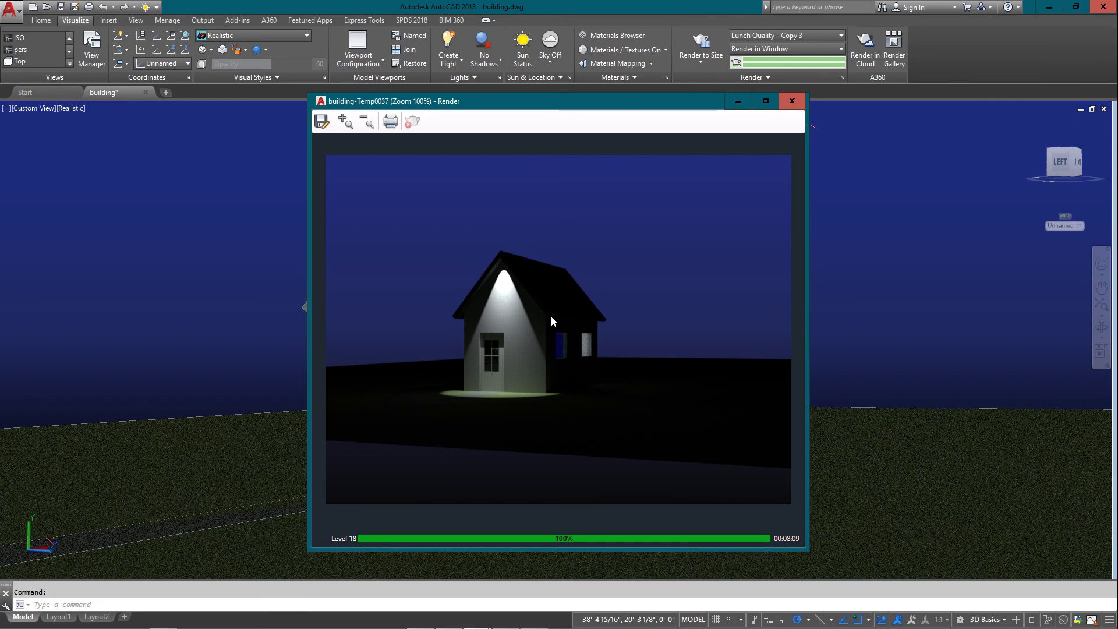
left_click(793, 100)
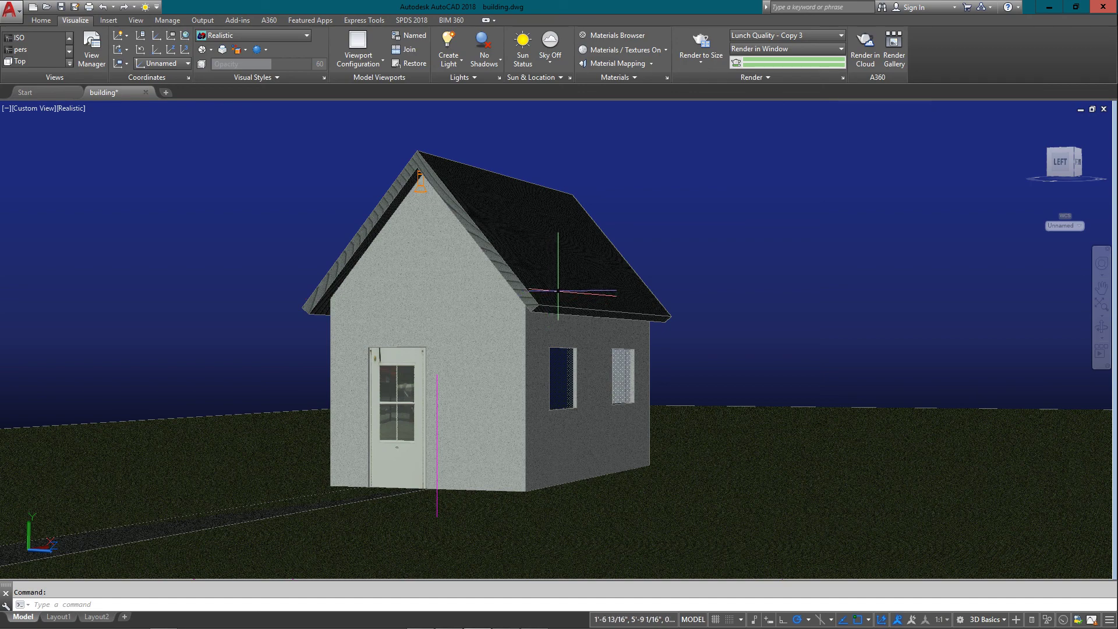
- Try the 2D Wireframe and Realistic visual styles, regenerate with RE, and reorient the house
left_click(251, 36)
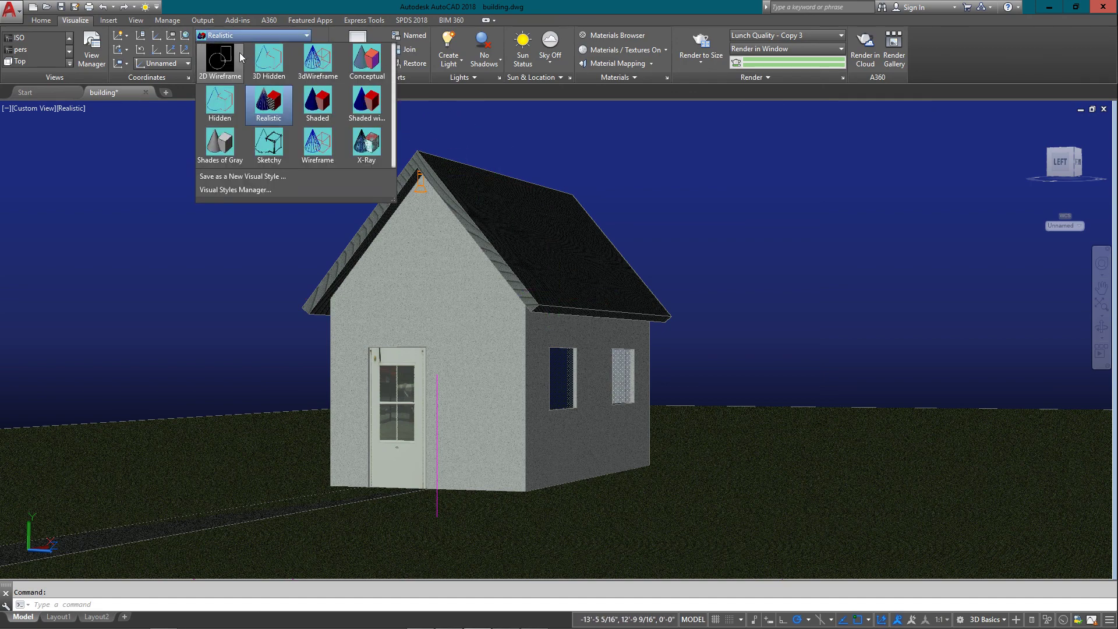
left_click(236, 114)
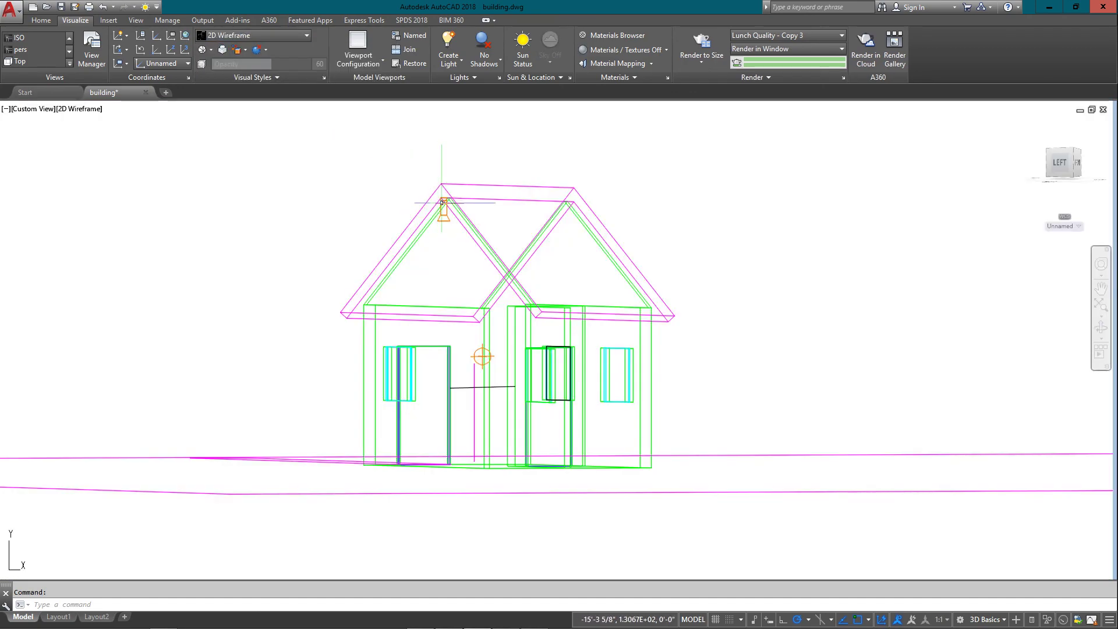
left_click(282, 37)
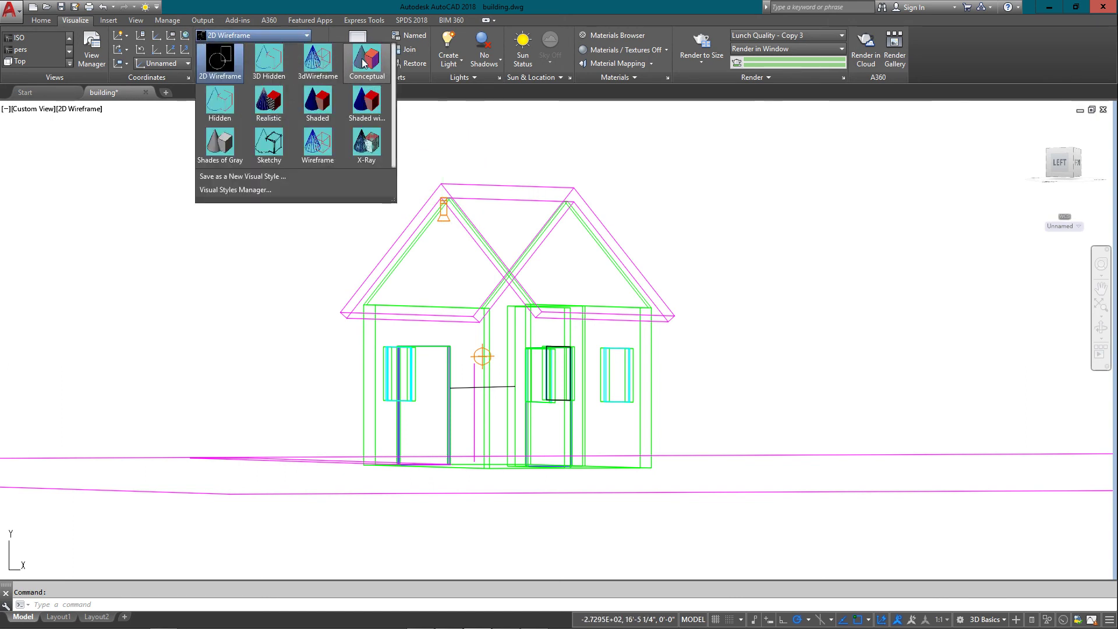
left_click(268, 105)
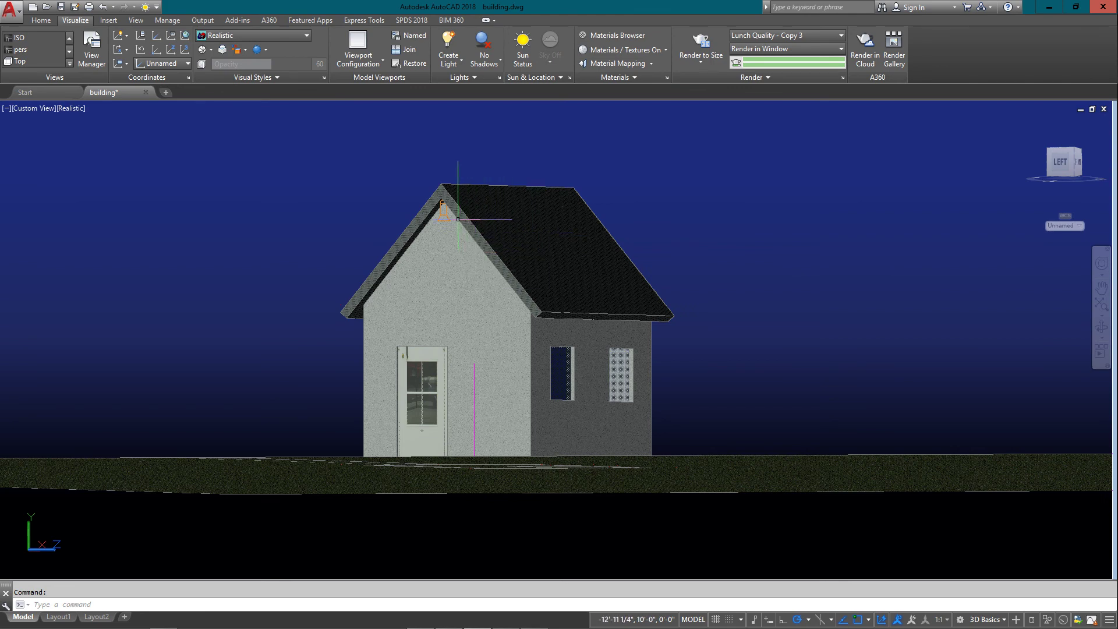
type("re")
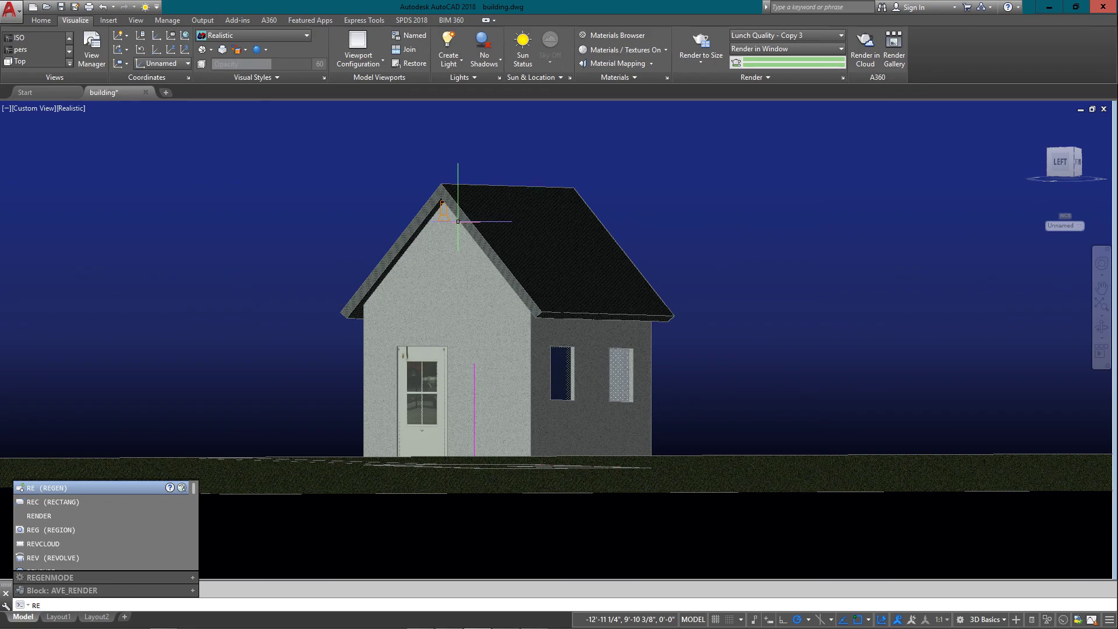
key("Return")
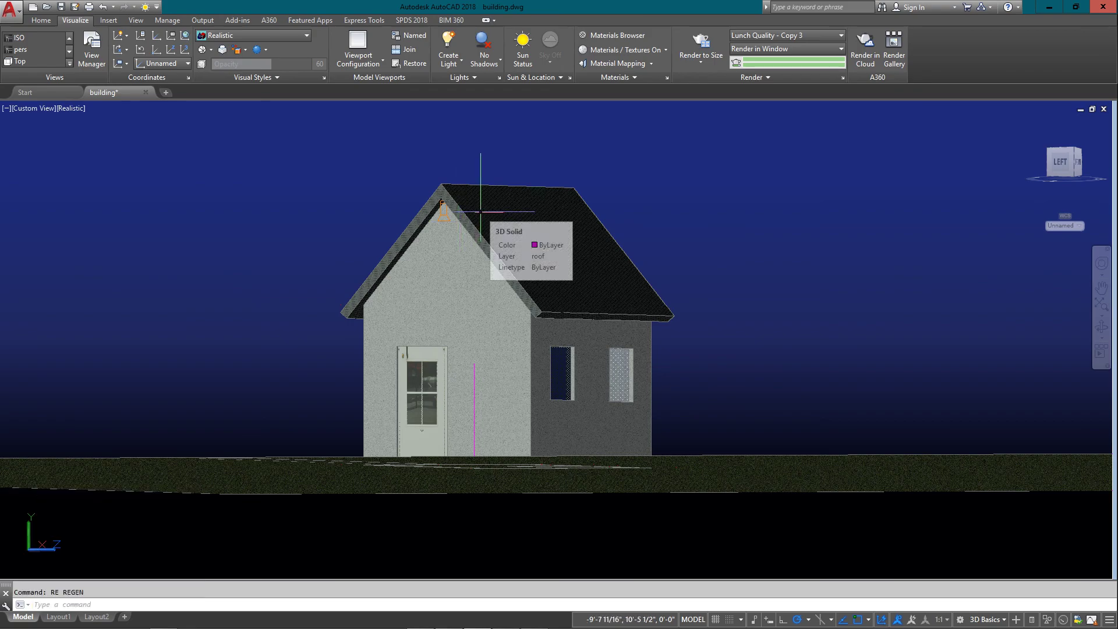
mouse_move(481, 211)
middle_mouse_down("shift")
mouse_move(481, 232)
mouse_move(468, 224)
middle_mouse_up("shift")
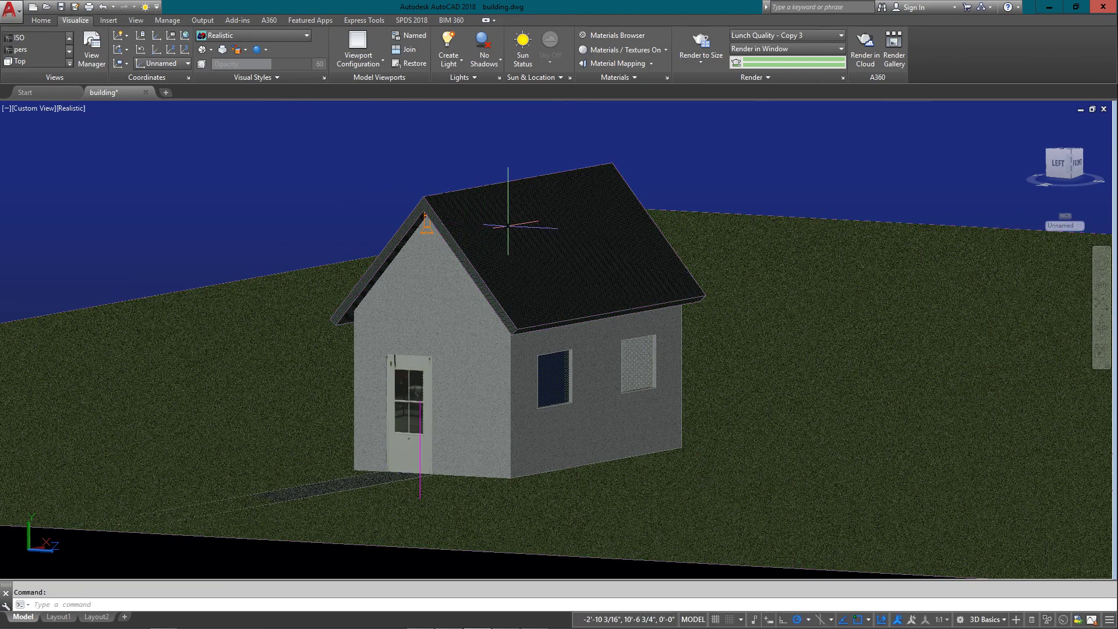
middle_click_drag(506, 225, 492, 225)
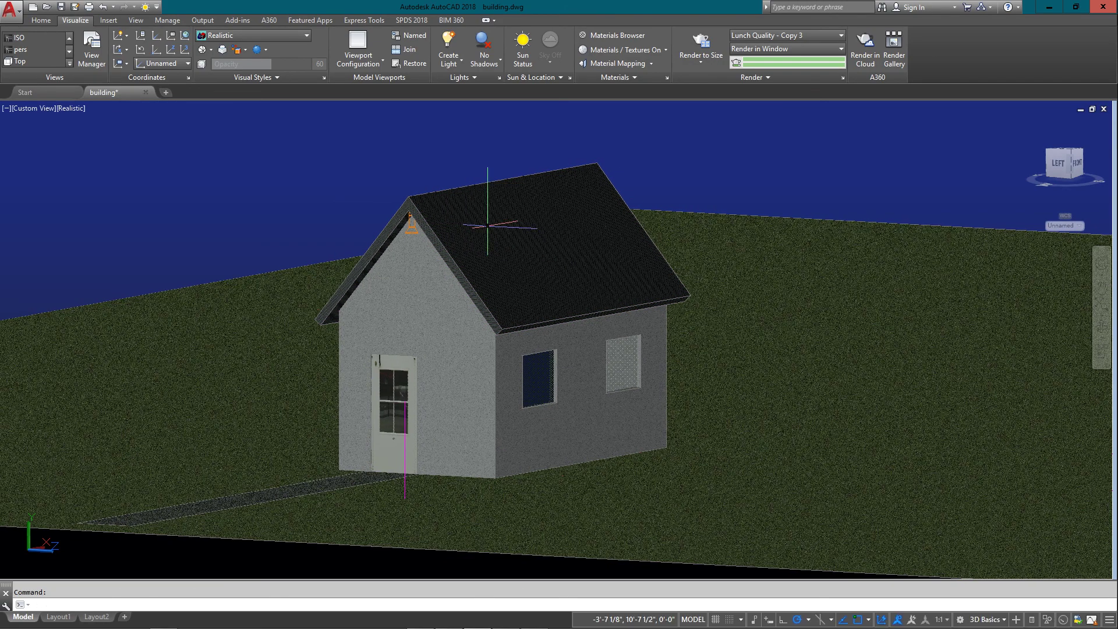
- Apply the 3D Wireframe visual style and orbit toward the house's left side
left_click(287, 40)
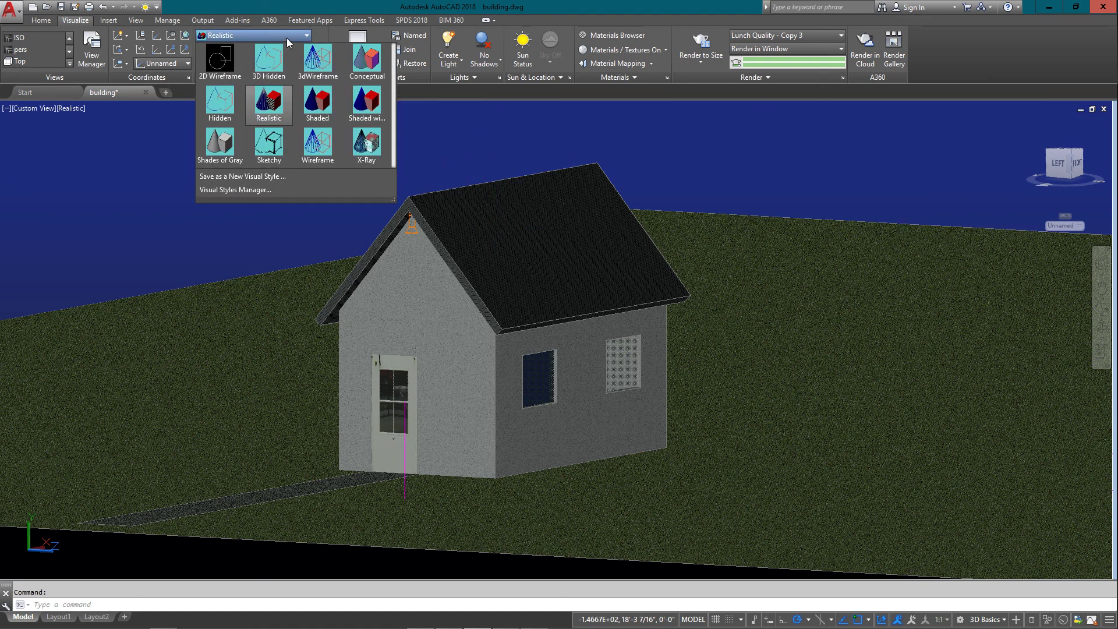
left_click(318, 59)
middle_click_drag(450, 175, 400, 219)
mouse_move(460, 274)
middle_mouse_down("shift")
mouse_move(484, 274)
mouse_move(467, 270)
mouse_move(449, 284)
middle_mouse_up("shift")
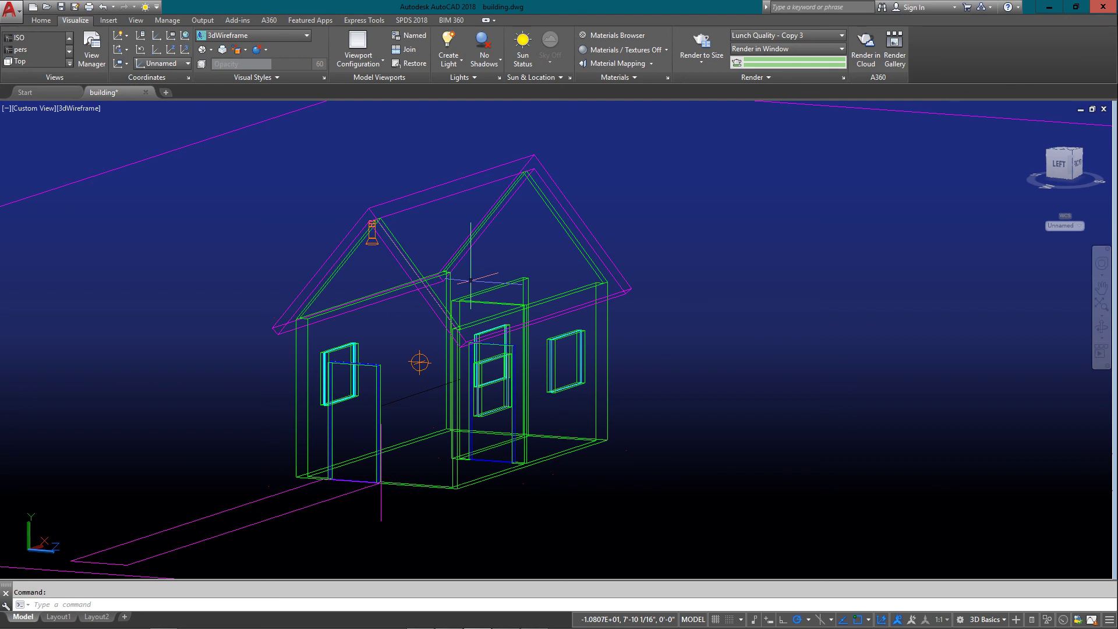